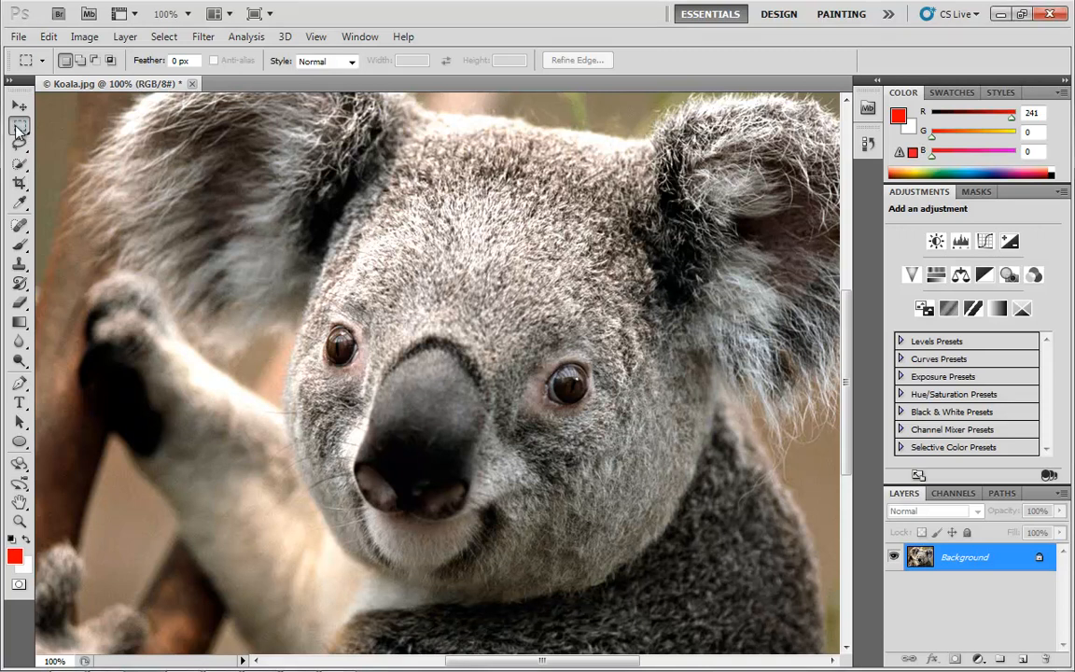
- Draw a wide selection over the koala's eyes and upper nose with the Rectangular Marquee tool, and deselect it
{"action": "left_click", "coordinate": [16, 127]}
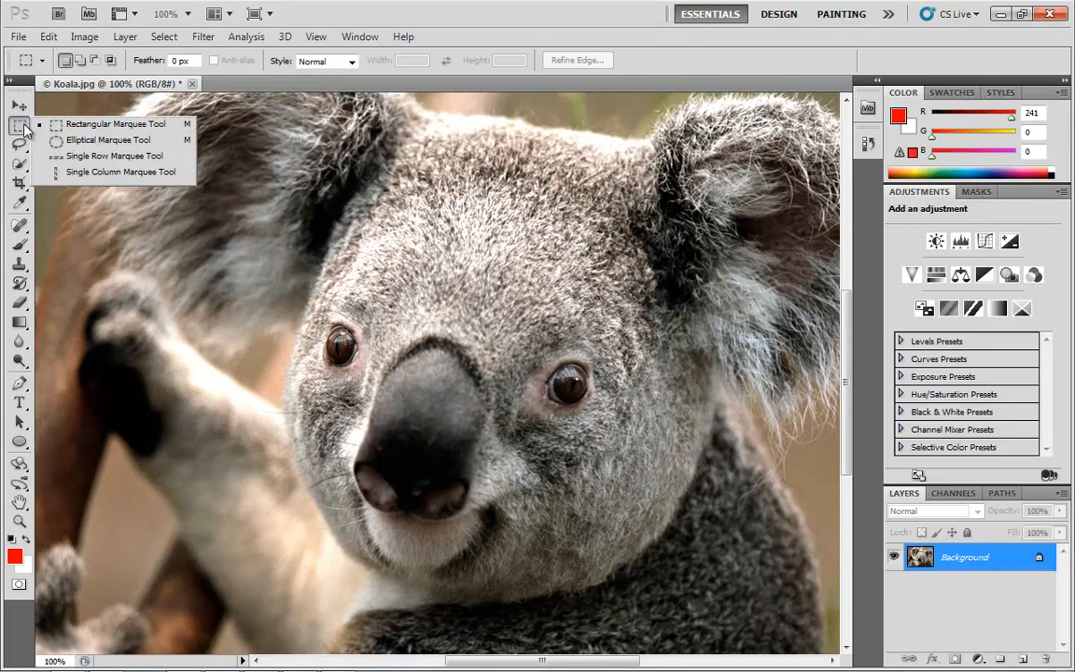
{"action": "left_click", "coordinate": [121, 124]}
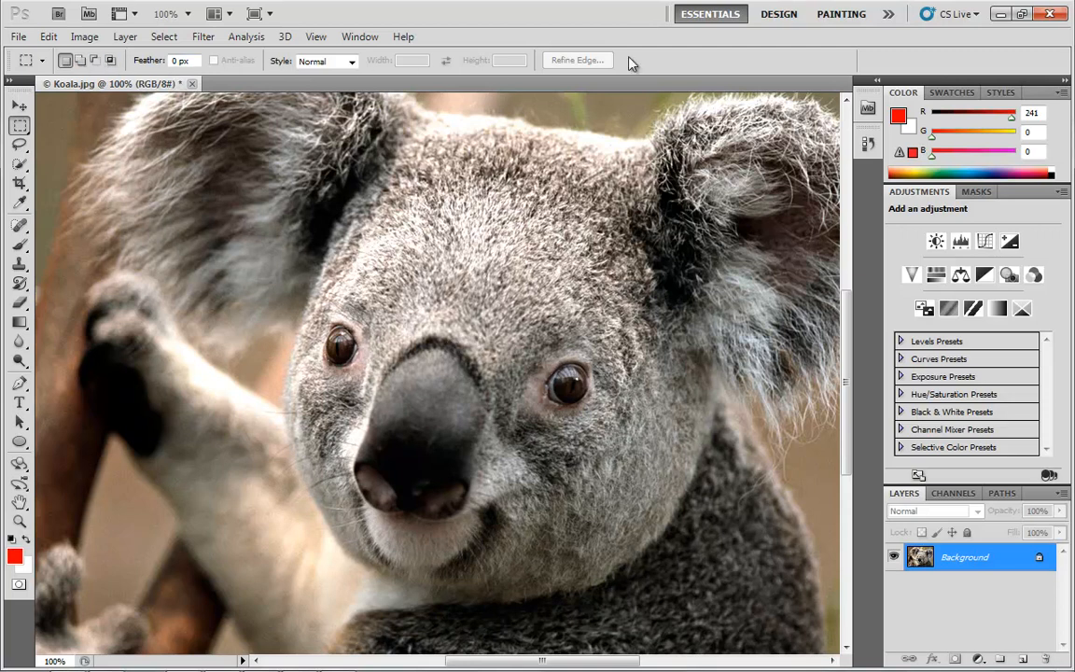
{"action": "left_click_drag", "start_coordinate": [203, 221], "coordinate": [667, 462]}
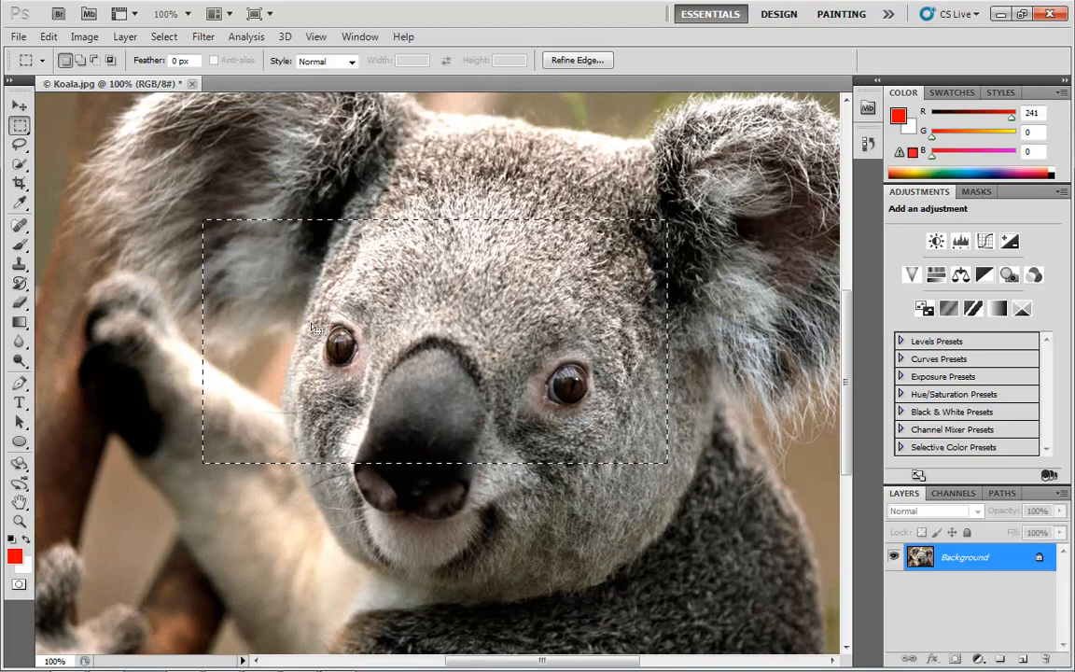
{"action": "left_click", "coordinate": [257, 189]}
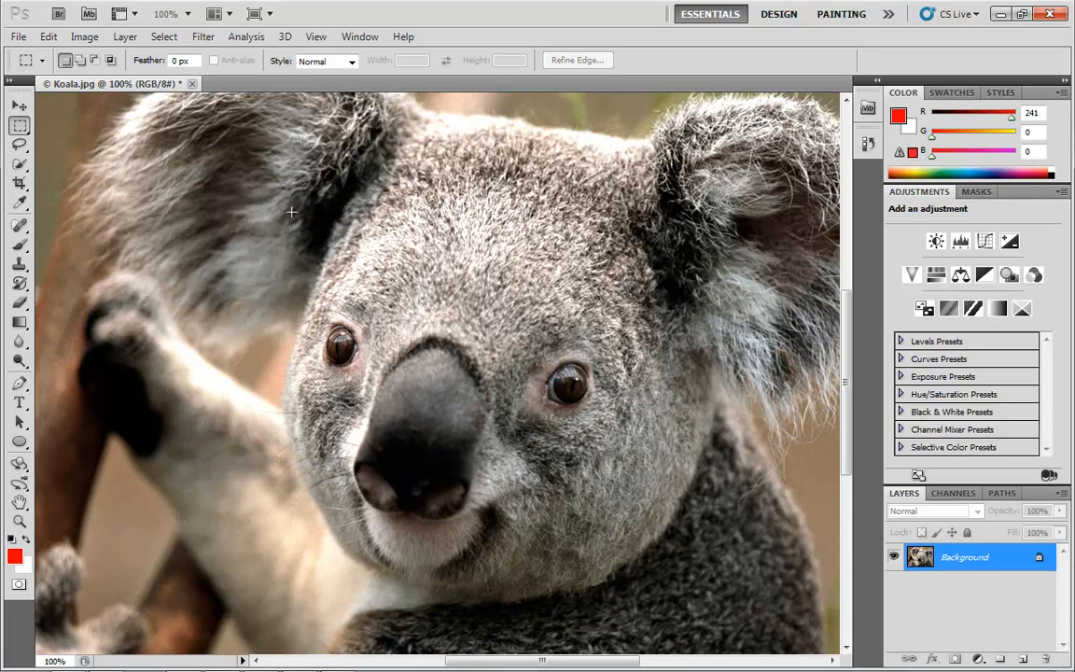
- Select a rectangle spanning half the koala's nose and its right-hand eye, and paint the selected area solid red with the Brush
{"action": "left_click_drag", "start_coordinate": [430, 296], "coordinate": [581, 481]}
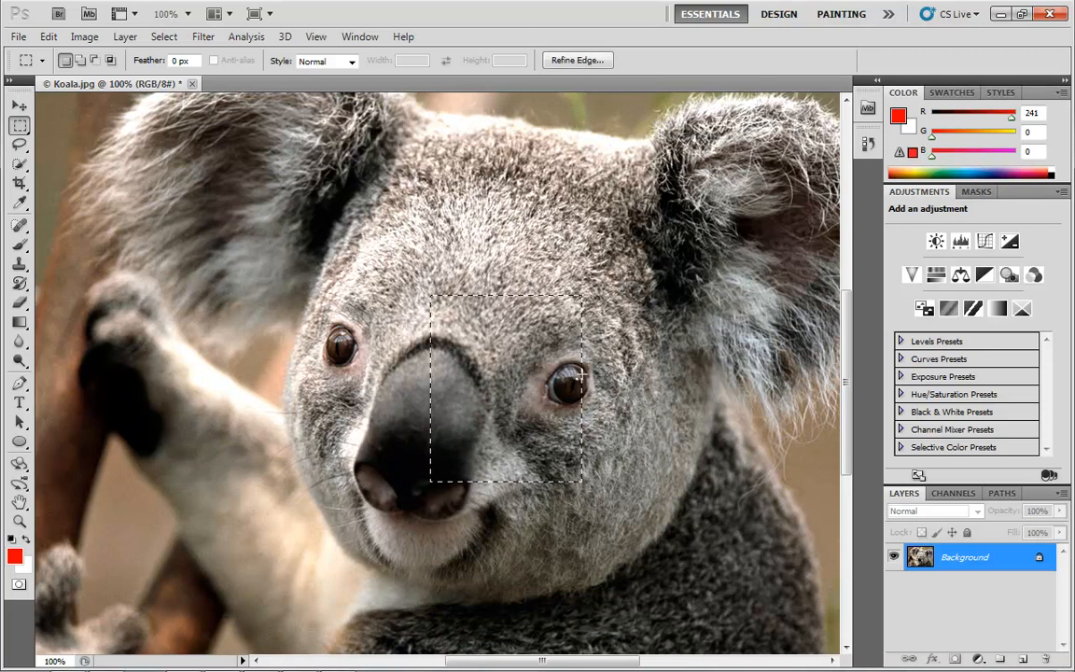
{"action": "left_click", "coordinate": [19, 244]}
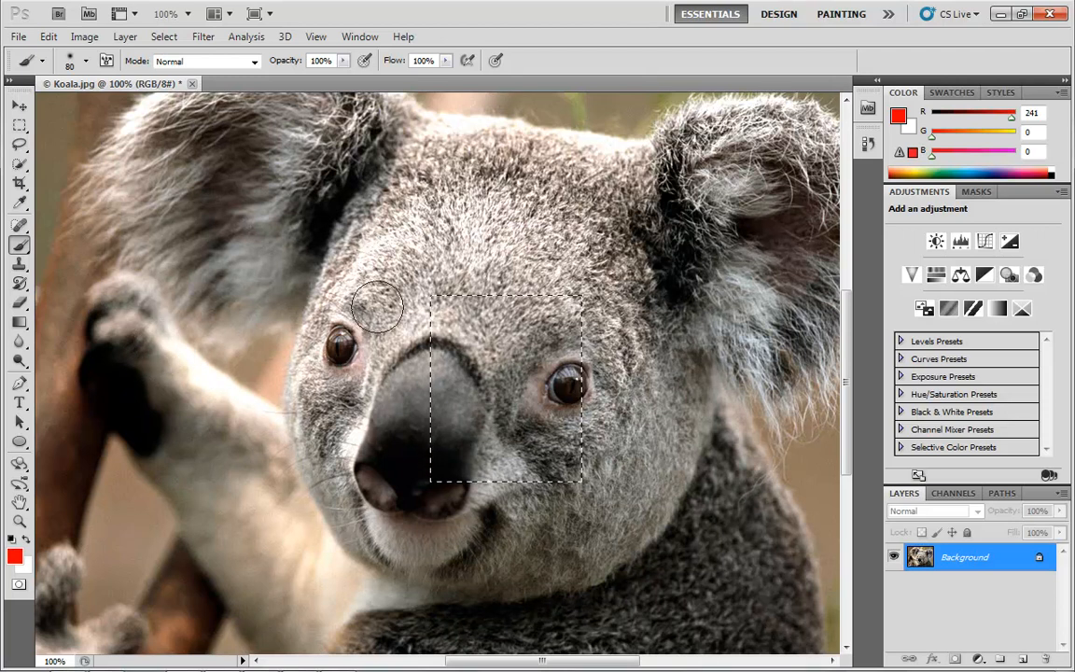
{"action": "mouse_move", "coordinate": [478, 309]}
{"action": "left_mouse_down"}
{"action": "mouse_move", "coordinate": [598, 307]}
{"action": "mouse_move", "coordinate": [405, 358]}
{"action": "mouse_move", "coordinate": [600, 349]}
{"action": "mouse_move", "coordinate": [431, 384]}
{"action": "mouse_move", "coordinate": [380, 420]}
{"action": "mouse_move", "coordinate": [540, 375]}
{"action": "mouse_move", "coordinate": [632, 389]}
{"action": "mouse_move", "coordinate": [504, 414]}
{"action": "left_mouse_up"}
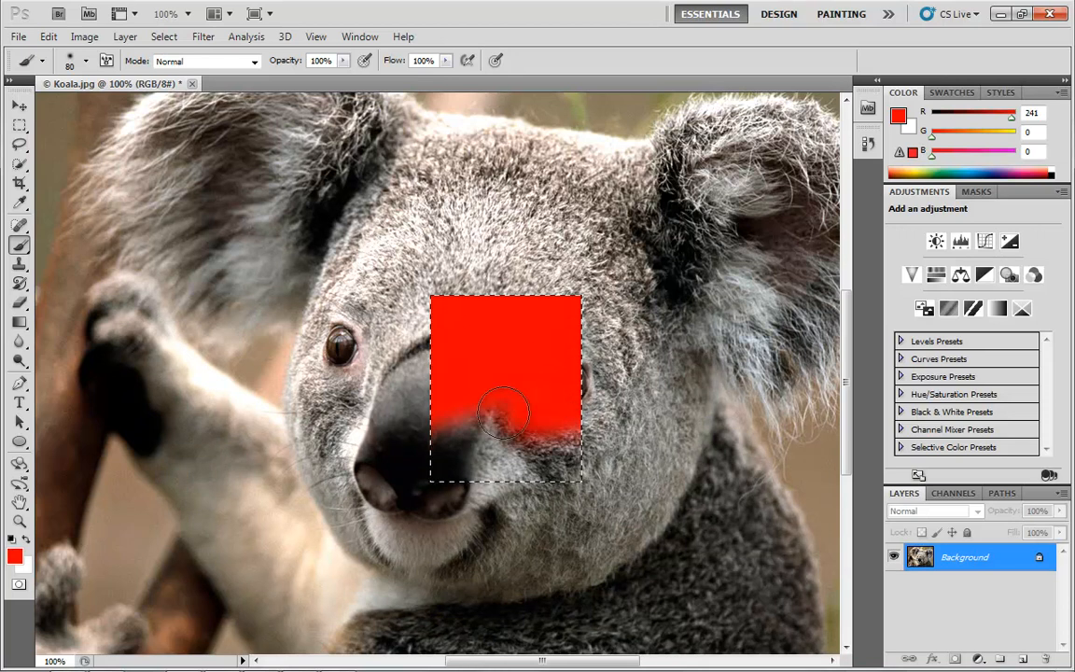
{"action": "mouse_move", "coordinate": [455, 482]}
{"action": "left_mouse_down"}
{"action": "mouse_move", "coordinate": [577, 452]}
{"action": "mouse_move", "coordinate": [514, 487]}
{"action": "mouse_move", "coordinate": [581, 495]}
{"action": "left_mouse_up"}
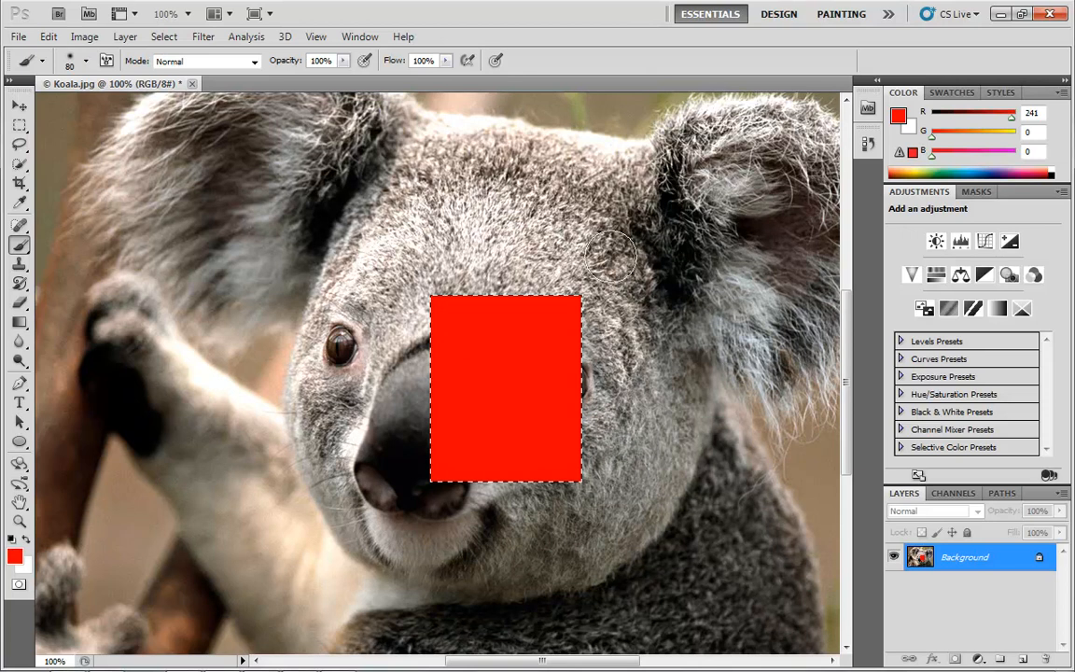
- Undo the red brush painting and clear the rectangular marquee selection on the koala's face
{"action": "key", "text": "ctrl+z"}
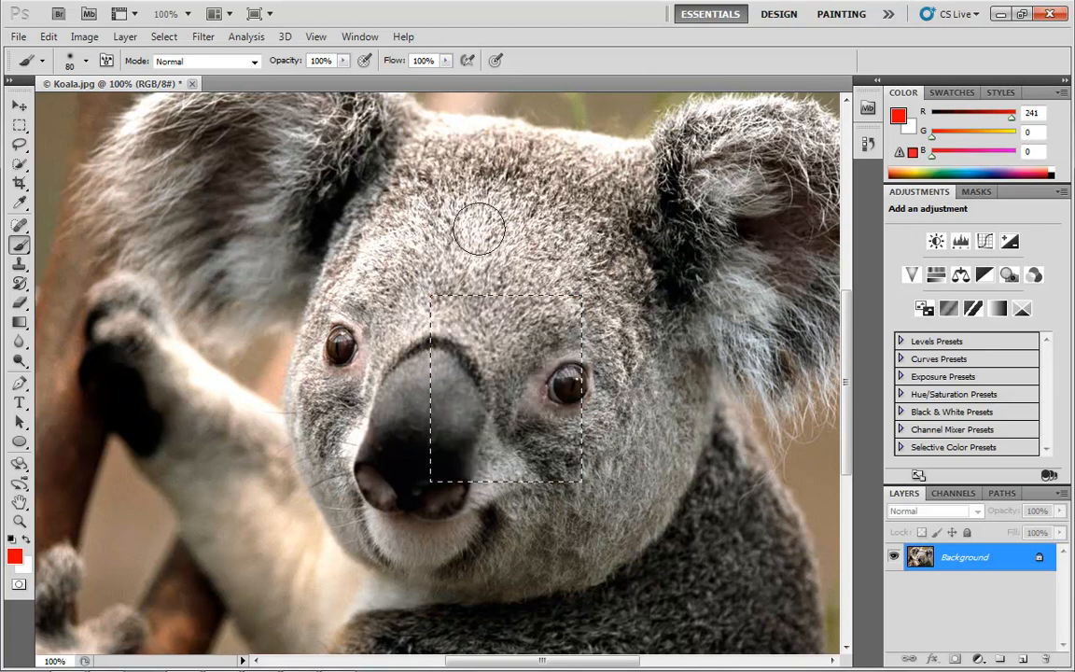
{"action": "left_click", "coordinate": [20, 125]}
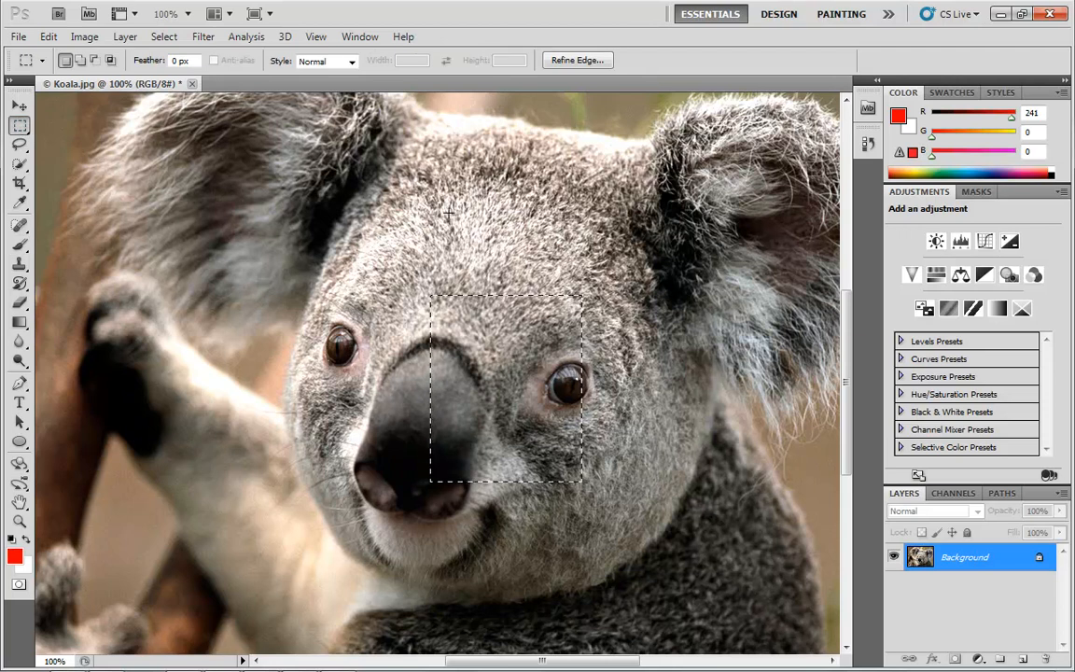
{"action": "left_click", "coordinate": [481, 198]}
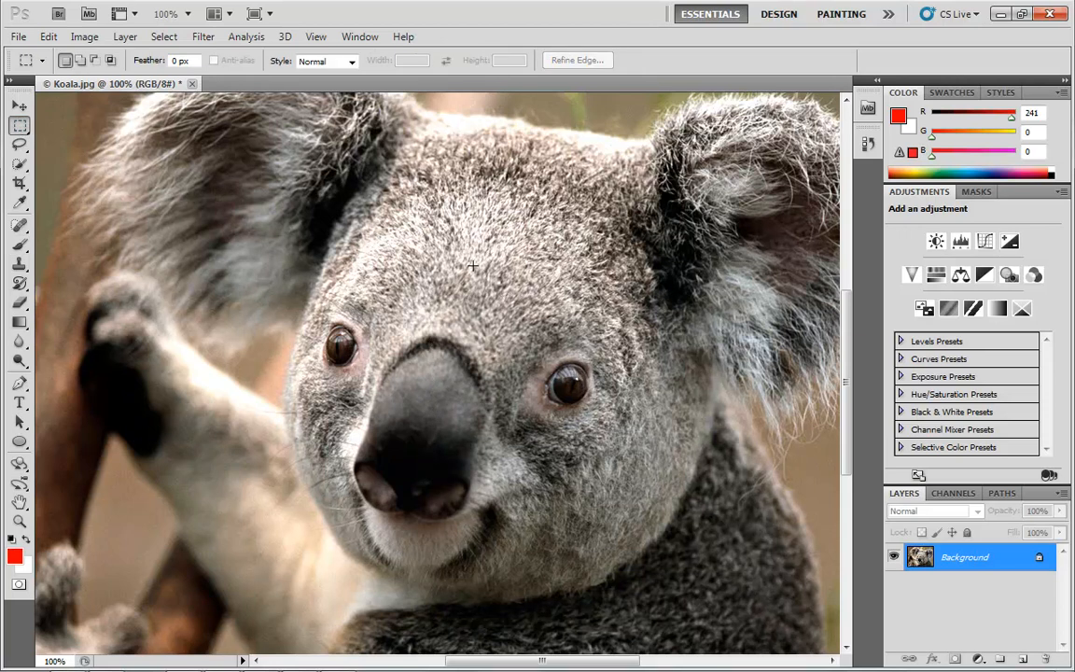
- Draw single marquee selections over the nose and around each eye in turn, replacing the previous selection each time
{"action": "left_click_drag", "start_coordinate": [392, 270], "coordinate": [564, 491]}
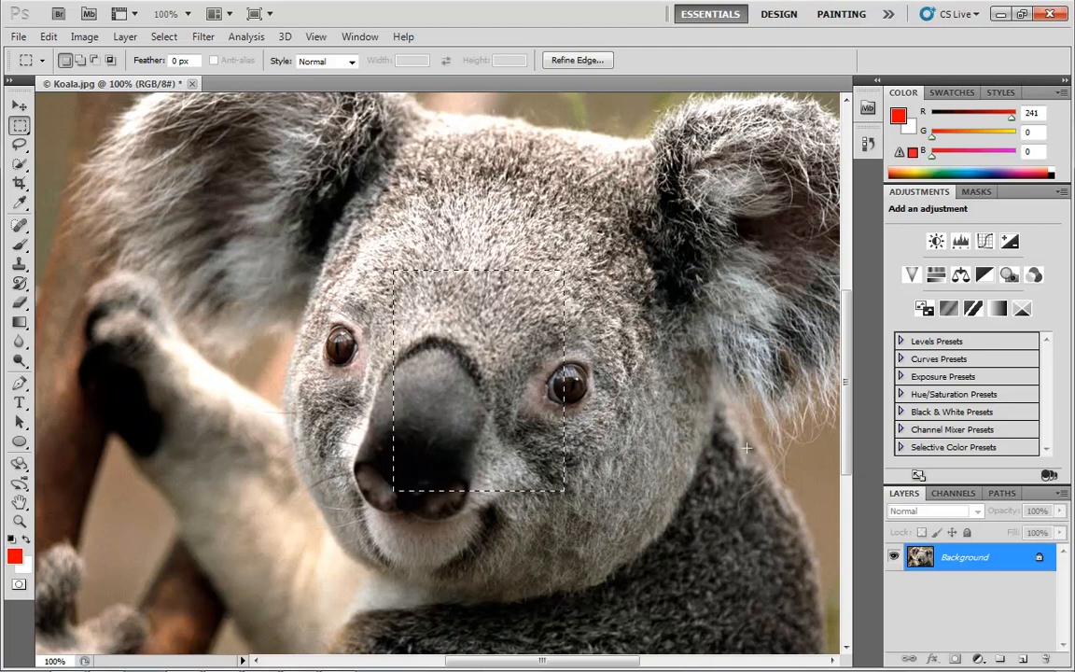
{"action": "left_click", "coordinate": [746, 449]}
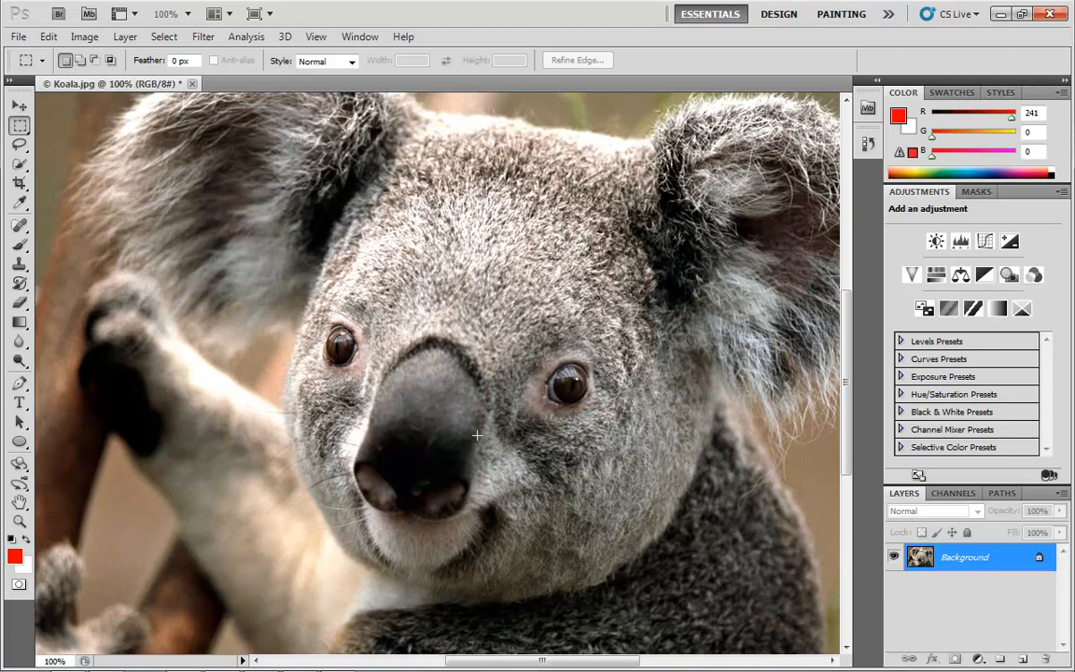
{"action": "left_click_drag", "start_coordinate": [313, 315], "coordinate": [367, 375]}
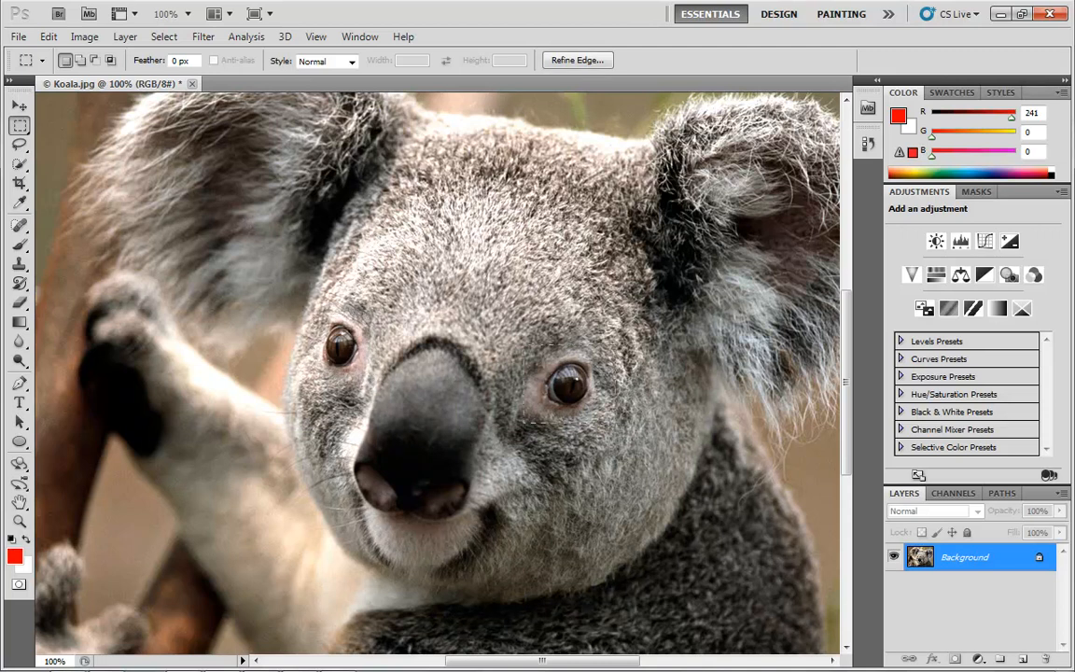
{"action": "left_click_drag", "start_coordinate": [523, 346], "coordinate": [615, 422]}
- Select the koala's left-hand eye with a rectangle and add a rectangle around the right-hand eye using Add to selection
{"action": "left_click_drag", "start_coordinate": [309, 313], "coordinate": [372, 388]}
{"action": "left_click", "coordinate": [80, 60]}
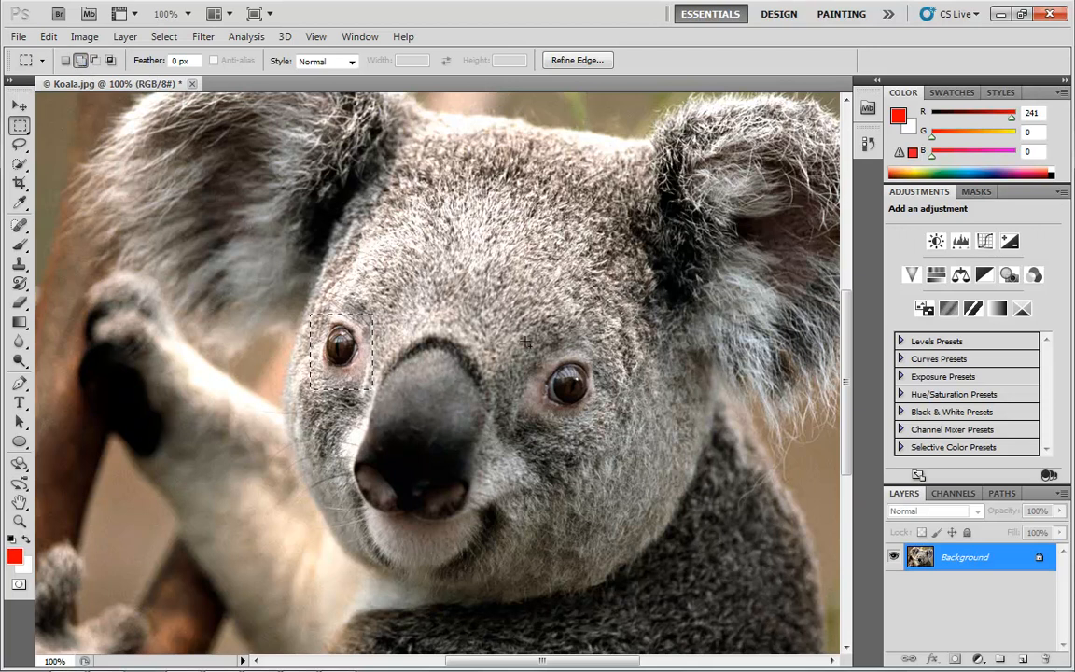
{"action": "left_click_drag", "start_coordinate": [541, 421], "coordinate": [612, 340]}
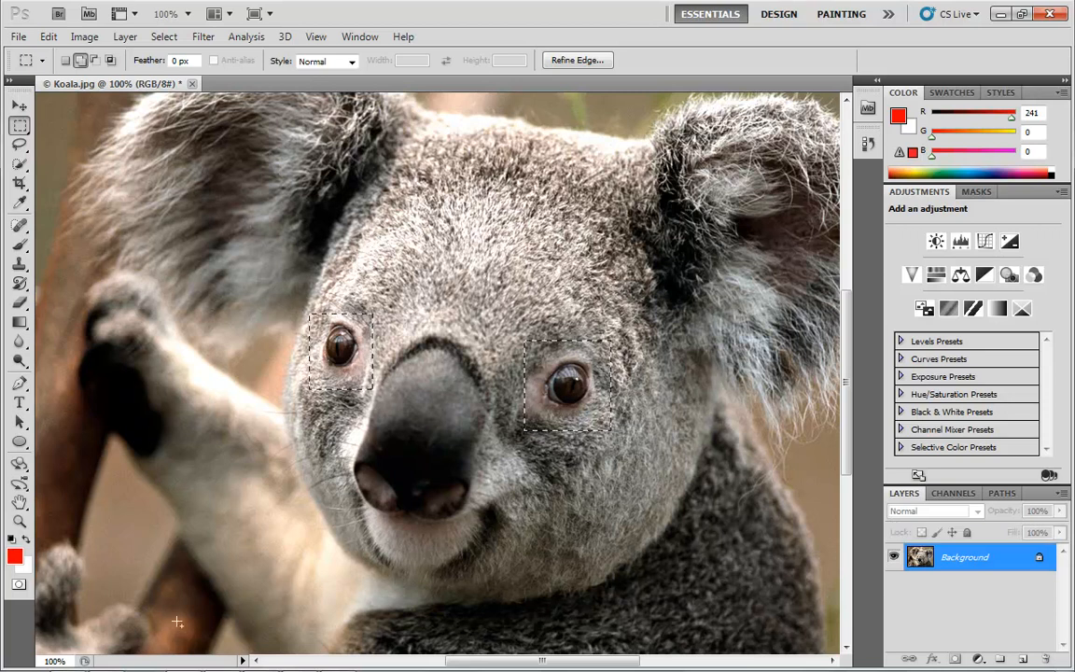
- Paint both selected eye rectangles solid red with the Brush tool
{"action": "key", "text": "b"}
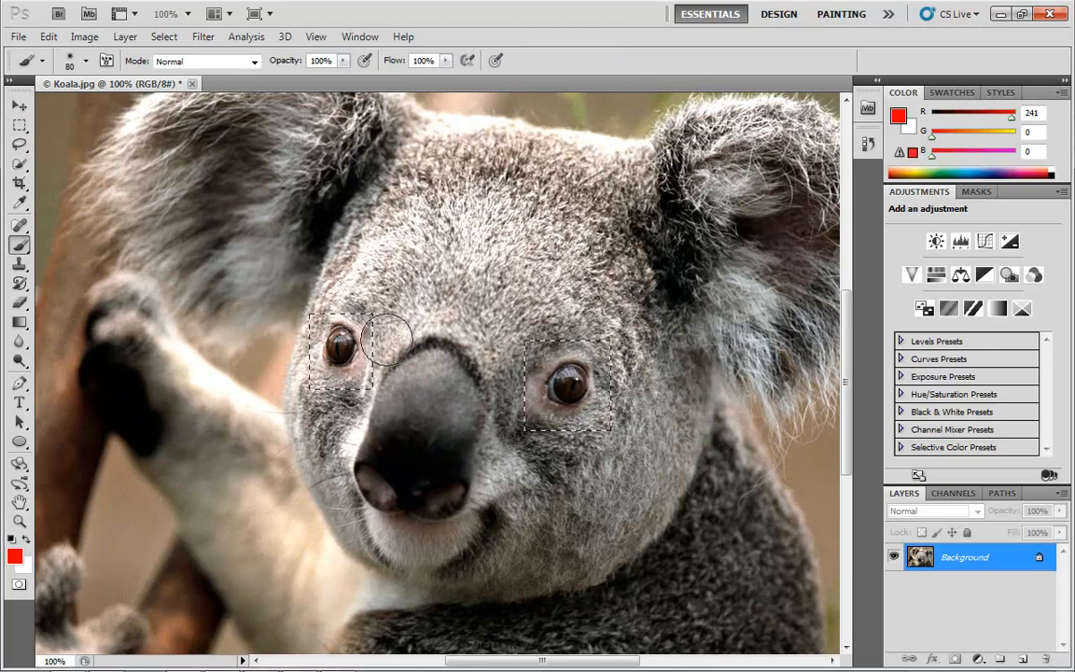
{"action": "mouse_move", "coordinate": [298, 371]}
{"action": "left_mouse_down"}
{"action": "mouse_move", "coordinate": [404, 300]}
{"action": "mouse_move", "coordinate": [370, 373]}
{"action": "left_mouse_up"}
{"action": "mouse_move", "coordinate": [495, 366]}
{"action": "left_mouse_down"}
{"action": "mouse_move", "coordinate": [460, 338]}
{"action": "mouse_move", "coordinate": [662, 349]}
{"action": "mouse_move", "coordinate": [606, 401]}
{"action": "left_mouse_up"}
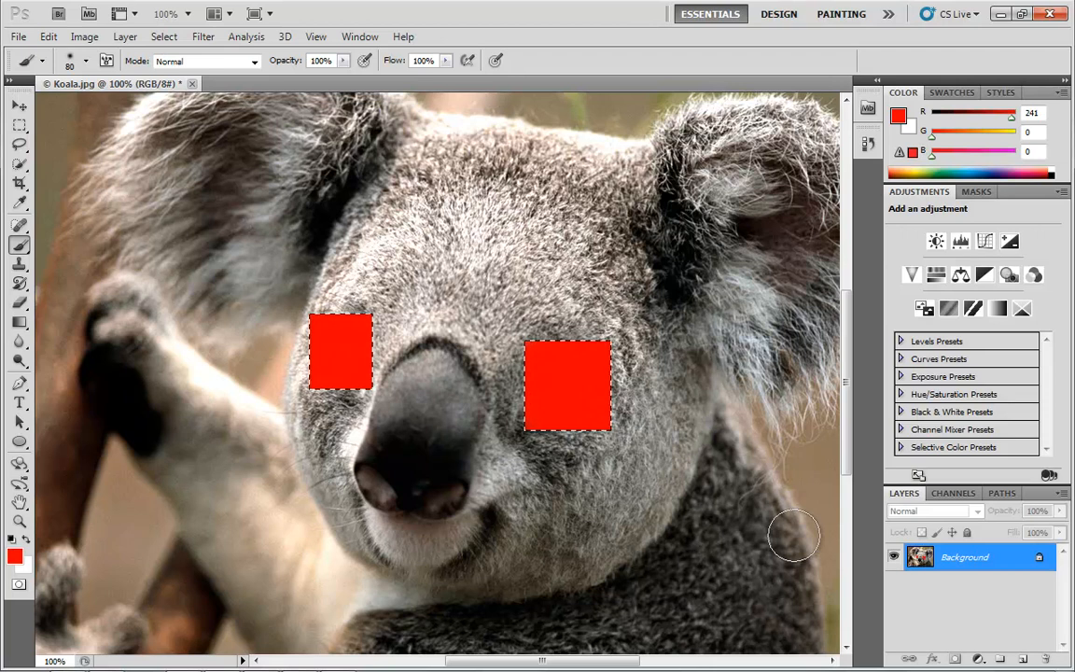
- Undo the red painting over the eyes and deselect both rectangles with the Rectangular Marquee tool active
{"action": "key", "text": "ctrl+z"}
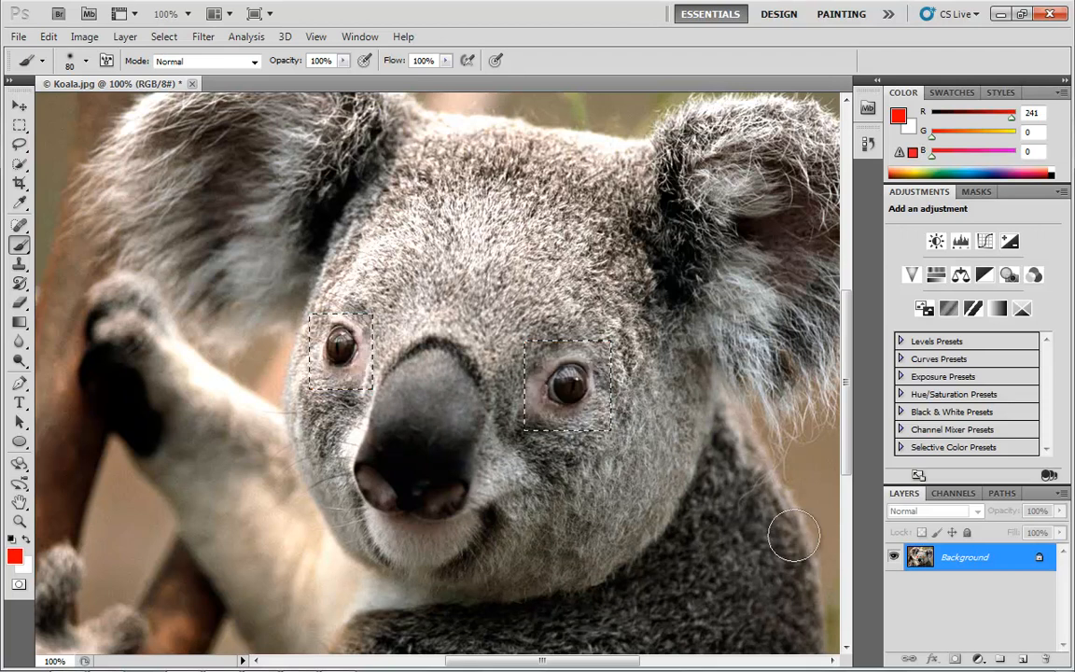
{"action": "left_click", "coordinate": [19, 124]}
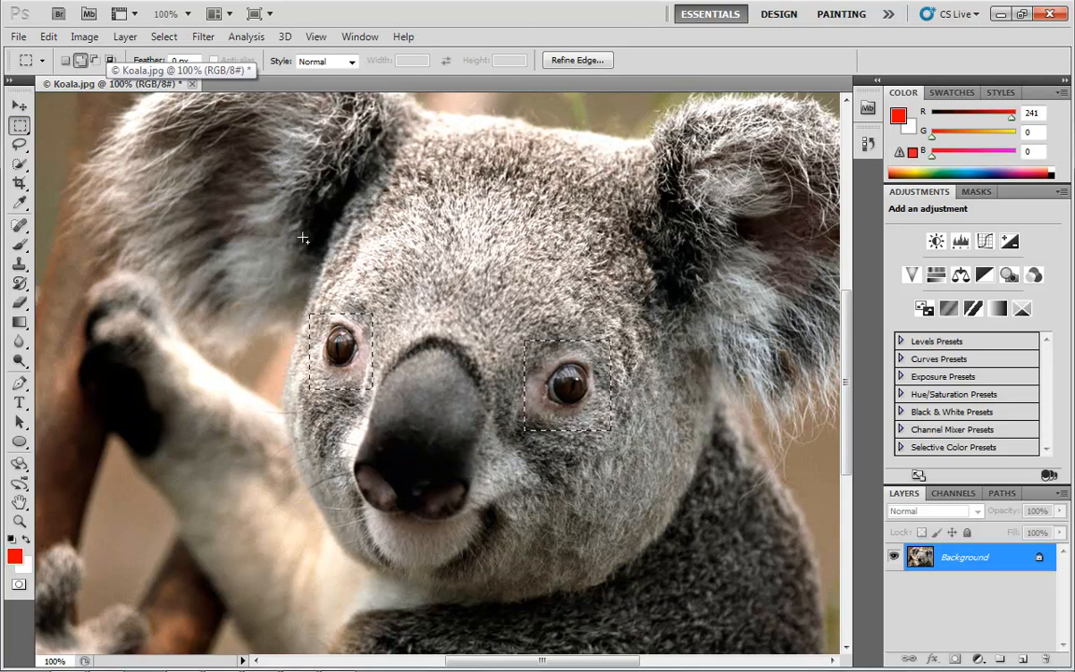
{"action": "key", "text": "ctrl+d"}
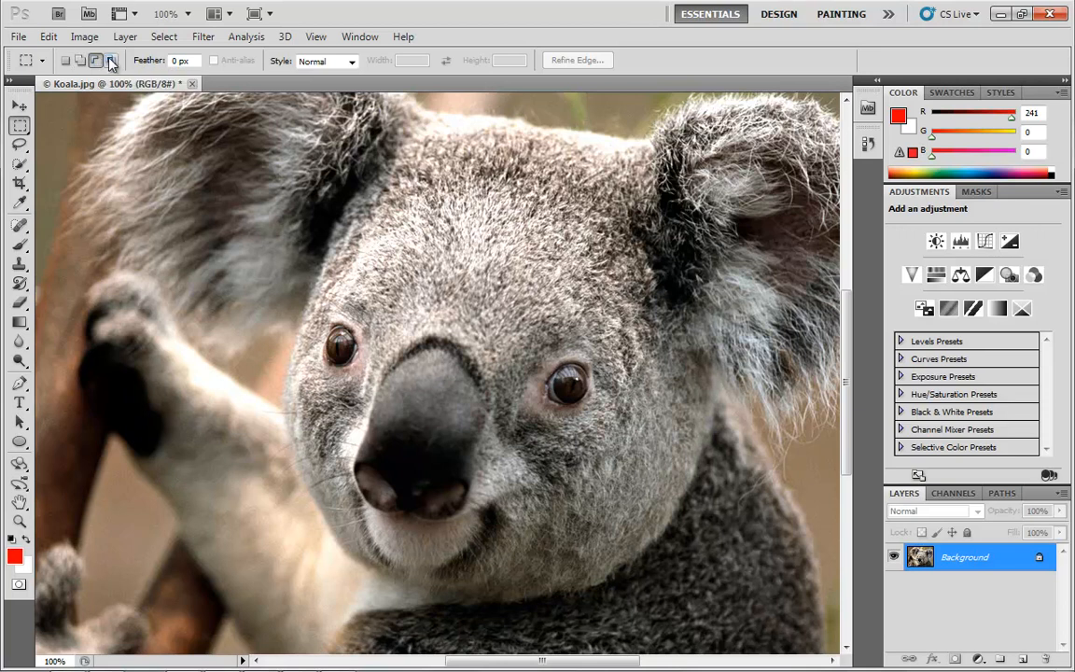
- Set the marquee to Subtract from selection, draw a rectangle over the forehead and nose, and subtract a larger rectangle covering it
{"action": "left_click", "coordinate": [95, 60]}
{"action": "left_click_drag", "start_coordinate": [483, 313], "coordinate": [532, 406]}
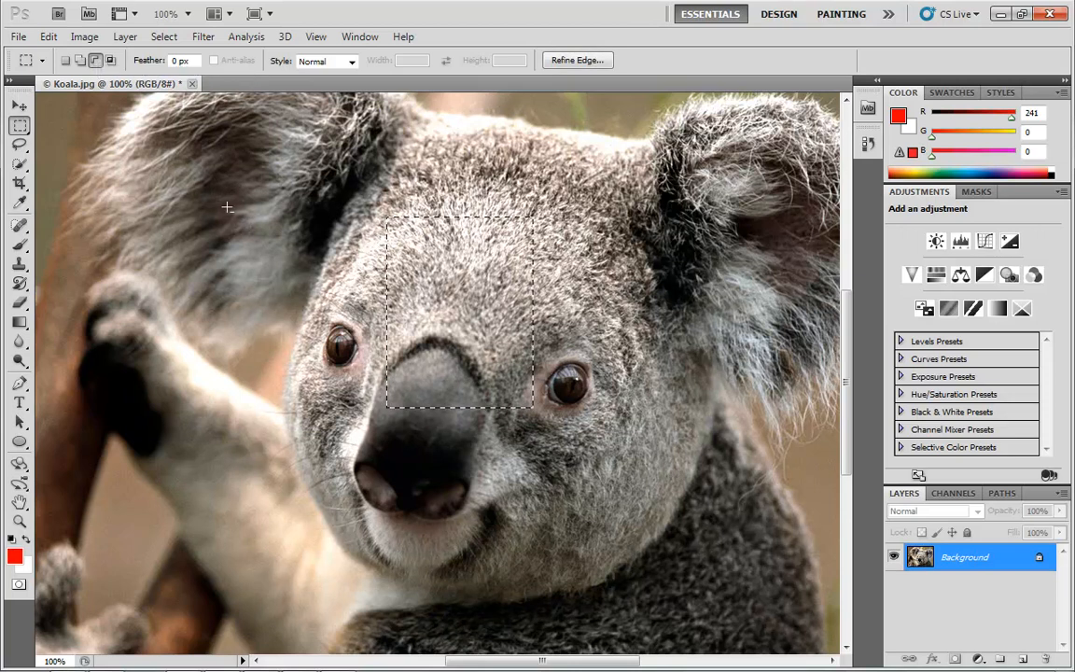
{"action": "left_click_drag", "start_coordinate": [228, 204], "coordinate": [625, 510]}
{"action": "left_click", "coordinate": [624, 514]}
- Select a rectangle on the koala's dark shoulder and try subtracting several rectangles that lie outside it
{"action": "left_click_drag", "start_coordinate": [789, 609], "coordinate": [790, 611]}
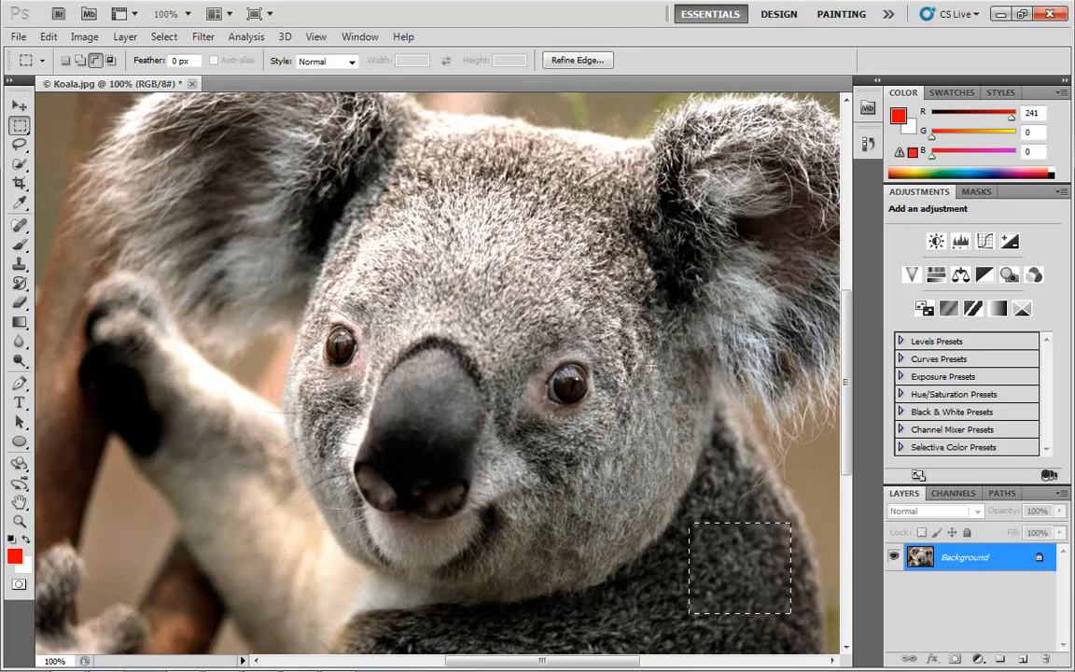
{"action": "left_click_drag", "start_coordinate": [655, 348], "coordinate": [762, 449]}
{"action": "left_click_drag", "start_coordinate": [514, 527], "coordinate": [623, 619]}
{"action": "left_click_drag", "start_coordinate": [541, 515], "coordinate": [635, 607]}
{"action": "left_click_drag", "start_coordinate": [572, 535], "coordinate": [643, 619]}
{"action": "left_click_drag", "start_coordinate": [566, 524], "coordinate": [656, 635]}
- Open Jellyfish.jpg from the recent files
{"action": "left_click", "coordinate": [19, 38]}
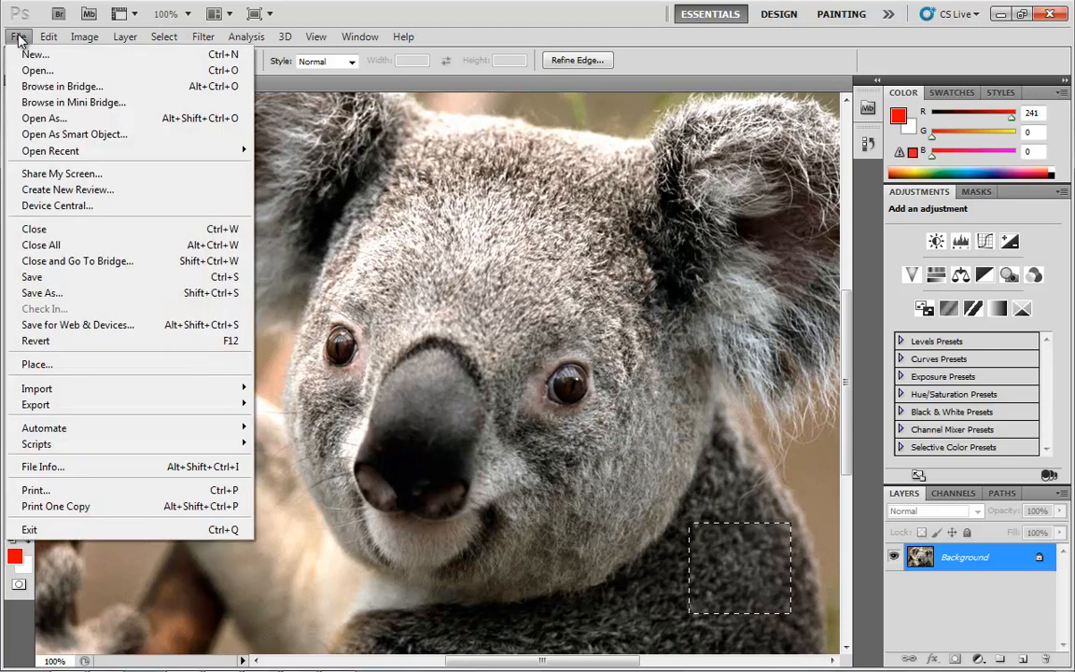
{"action": "mouse_move", "coordinate": [68, 151]}
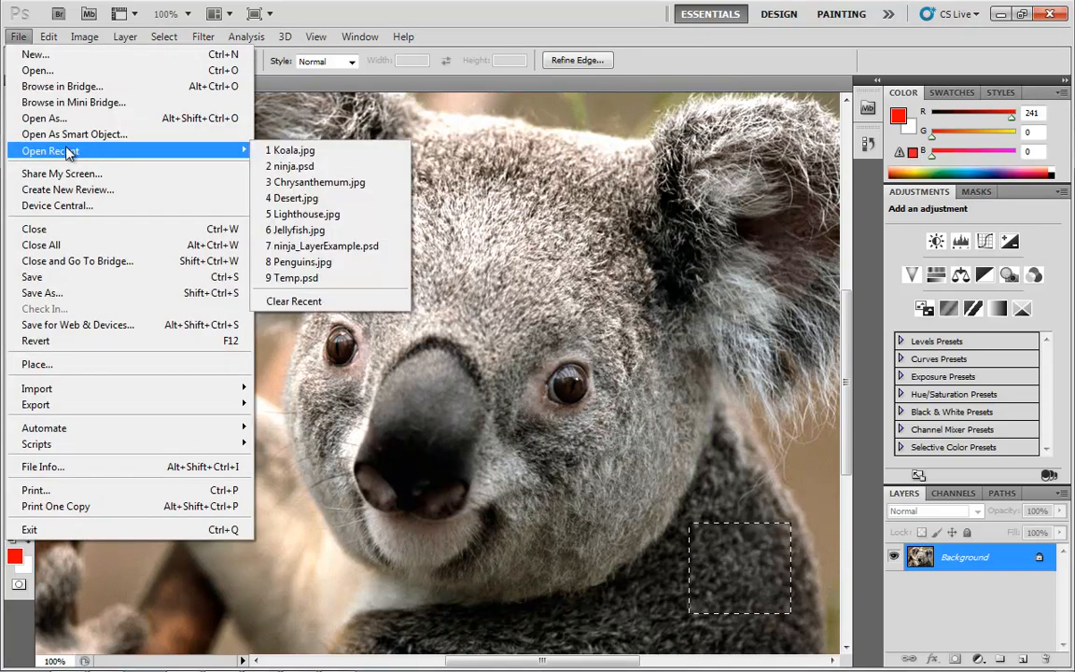
{"action": "left_click", "coordinate": [285, 229]}
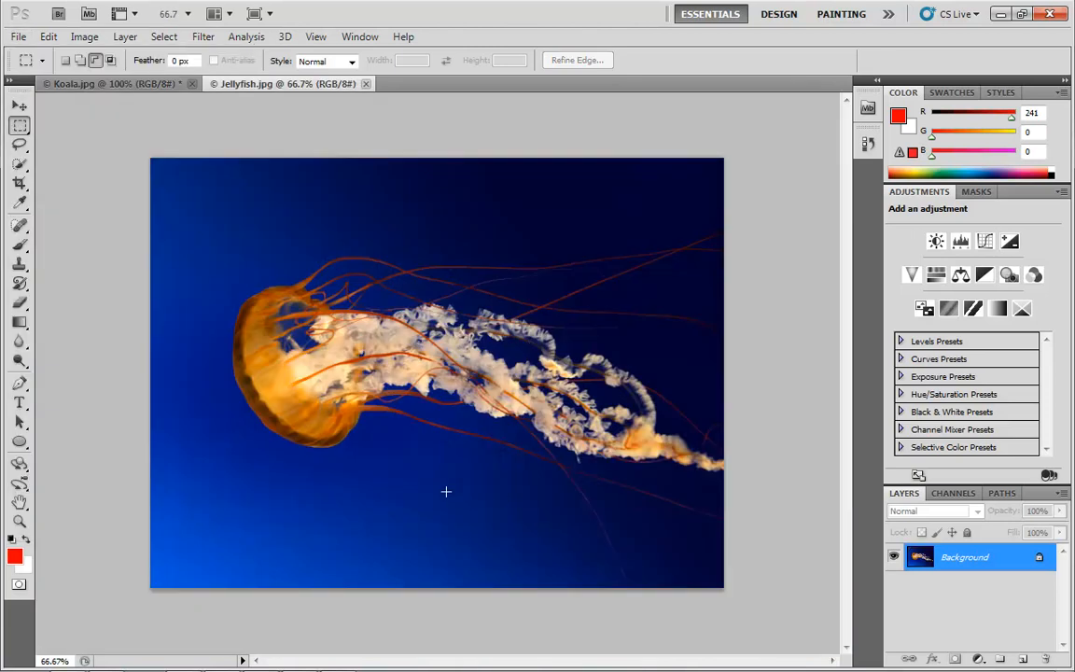
- Select a tall rectangle across the jellyfish tentacles, subtracting a large block from its left side and small notches along its right edge
{"action": "left_click_drag", "start_coordinate": [378, 214], "coordinate": [485, 245]}
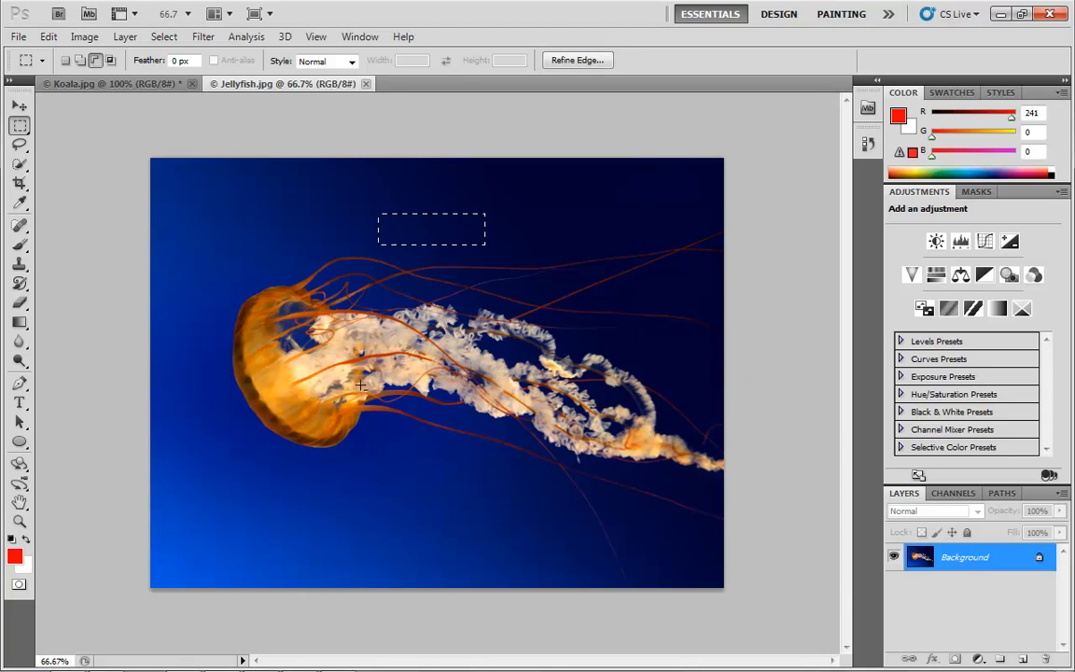
{"action": "key", "text": "ctrl+d"}
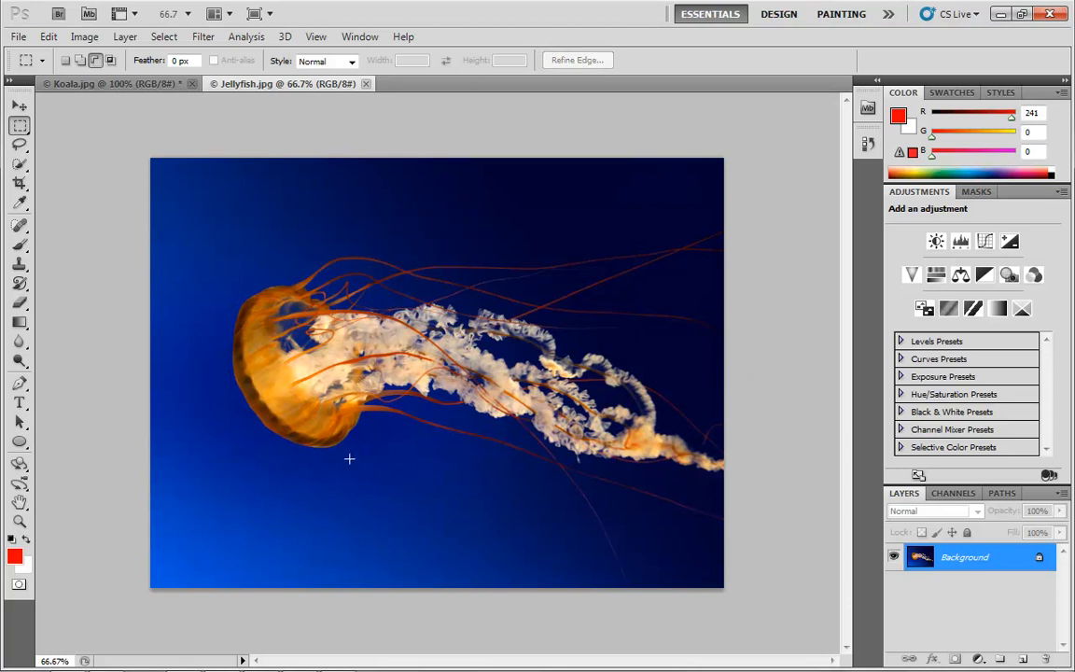
{"action": "left_click_drag", "start_coordinate": [479, 342], "coordinate": [586, 551]}
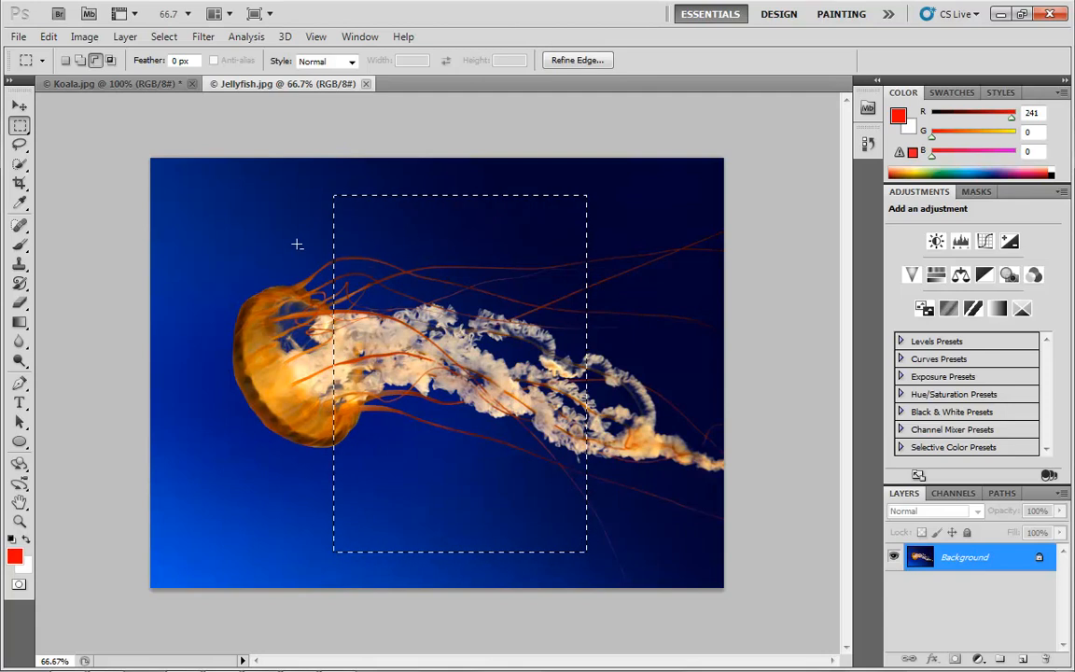
{"action": "left_click_drag", "start_coordinate": [282, 237], "coordinate": [523, 498]}
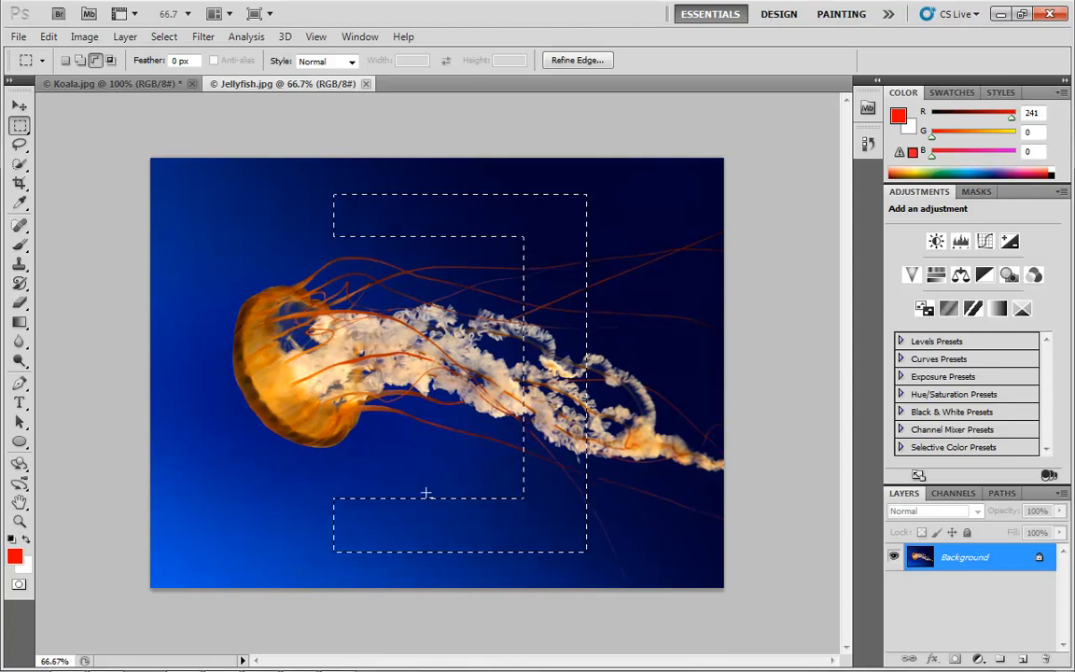
{"action": "left_click_drag", "start_coordinate": [626, 224], "coordinate": [560, 253]}
- Add a new layer and paint the whole notched selection solid red on it with the Brush tool
{"action": "left_click", "coordinate": [1022, 659]}
{"action": "key", "text": "b"}
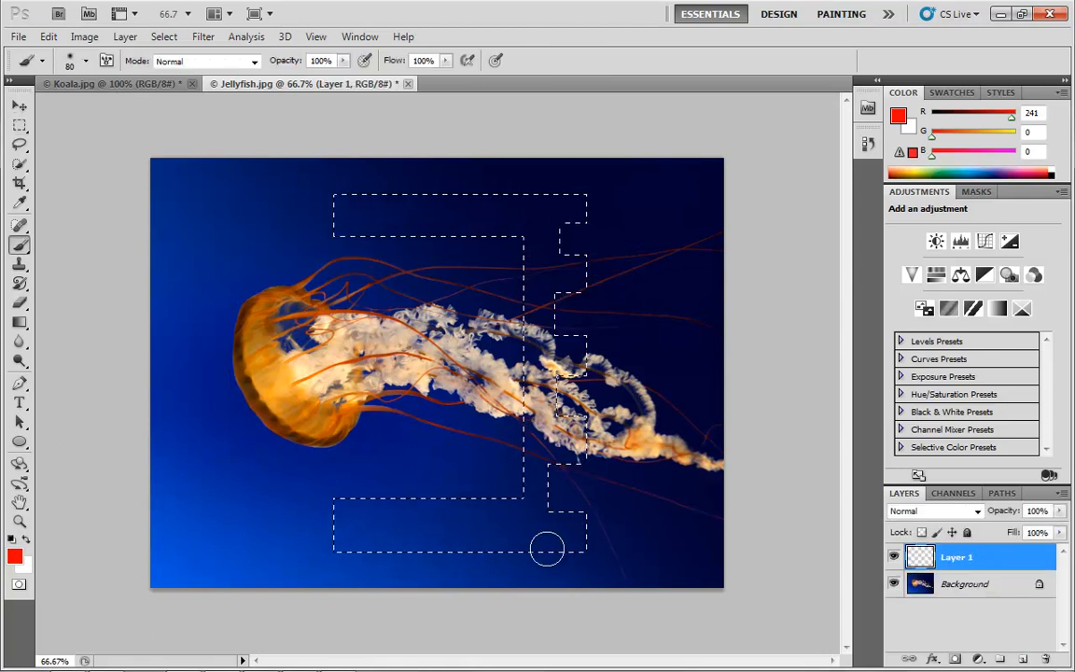
{"action": "mouse_move", "coordinate": [423, 563]}
{"action": "left_mouse_down"}
{"action": "mouse_move", "coordinate": [612, 473]}
{"action": "mouse_move", "coordinate": [442, 441]}
{"action": "mouse_move", "coordinate": [482, 394]}
{"action": "mouse_move", "coordinate": [674, 333]}
{"action": "mouse_move", "coordinate": [655, 304]}
{"action": "mouse_move", "coordinate": [573, 365]}
{"action": "left_mouse_up"}
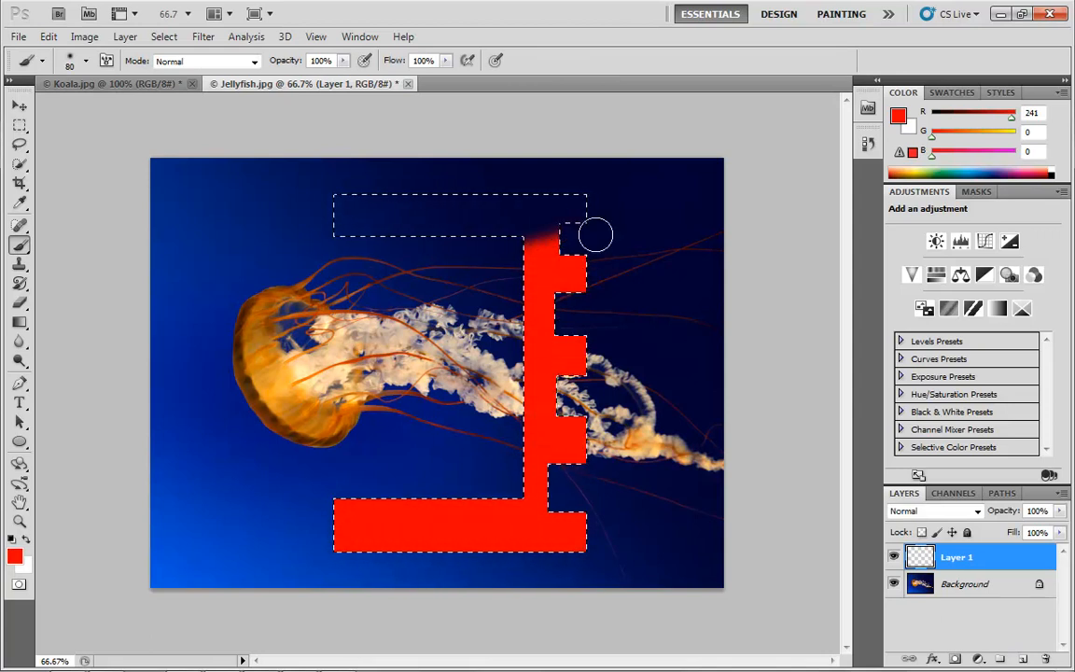
{"action": "mouse_move", "coordinate": [595, 236]}
{"action": "left_mouse_down"}
{"action": "mouse_move", "coordinate": [563, 217]}
{"action": "mouse_move", "coordinate": [282, 229]}
{"action": "mouse_move", "coordinate": [248, 218]}
{"action": "mouse_move", "coordinate": [370, 173]}
{"action": "left_mouse_up"}
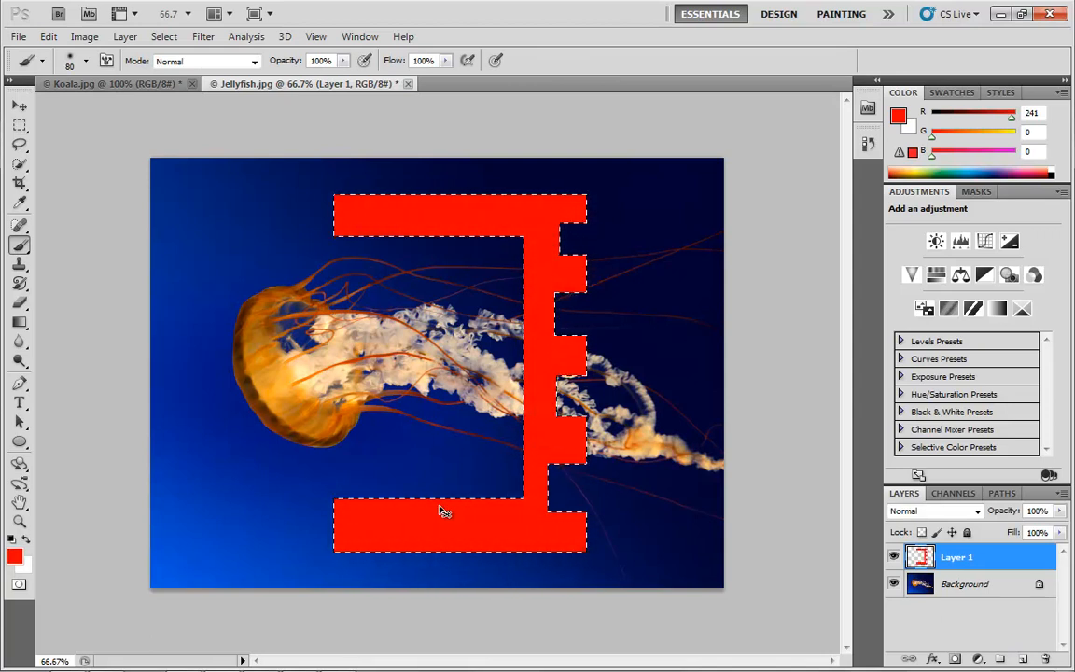
- Deselect the notched shape and delete Layer 1 with the red painting
{"action": "key", "text": "ctrl+d"}
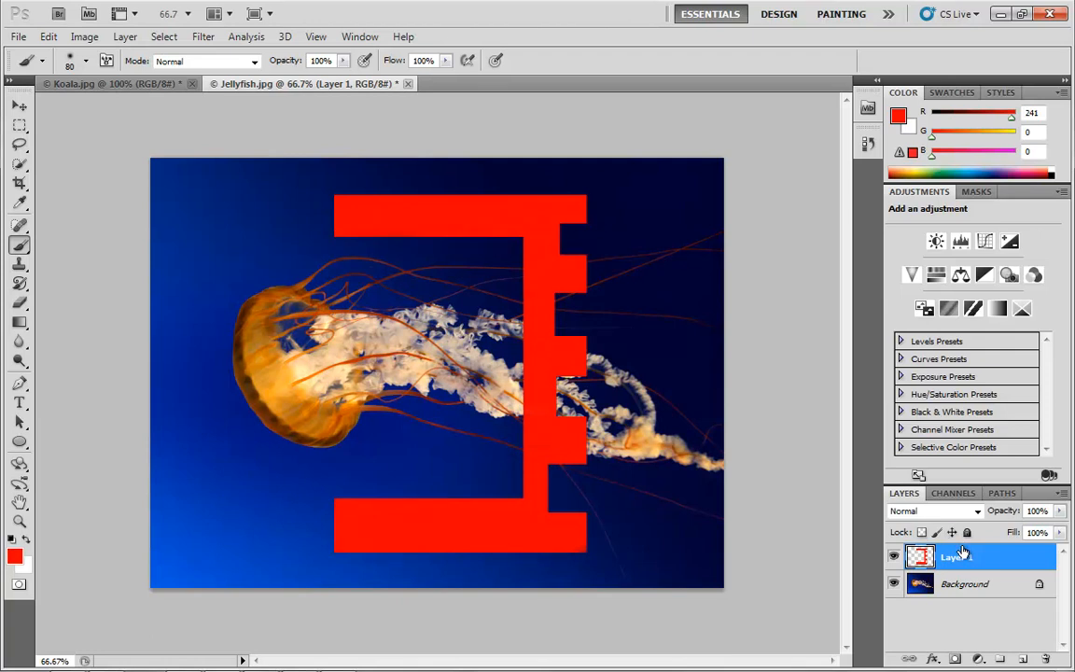
{"action": "left_click_drag", "start_coordinate": [937, 566], "coordinate": [1045, 659]}
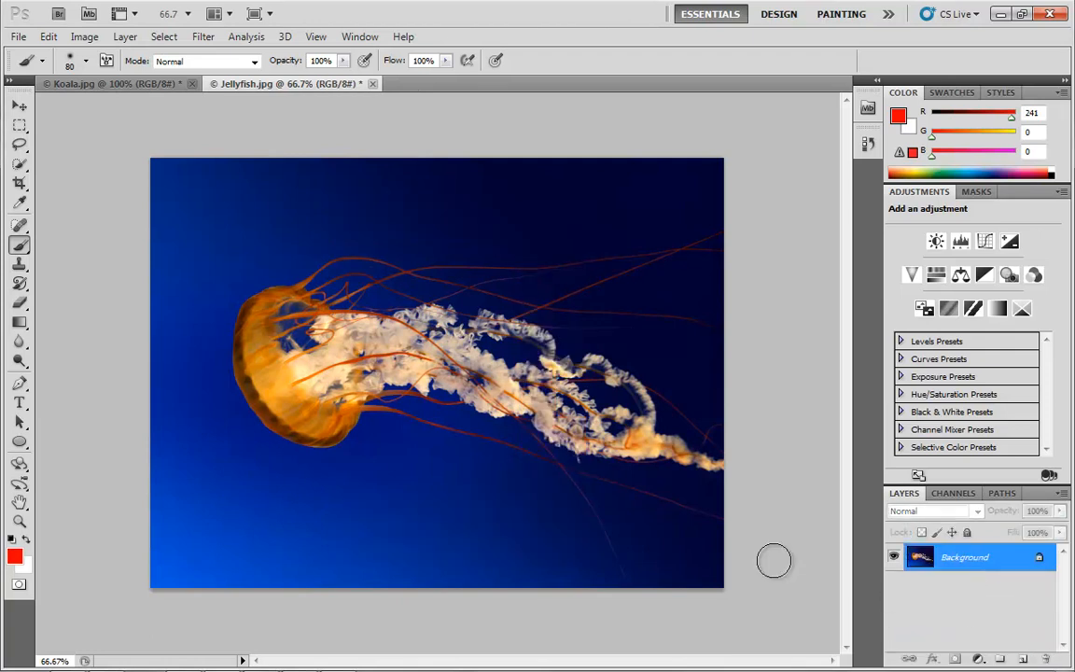
- Select a large rectangle over the jellyfish tentacles and try intersecting it with a small, non-overlapping rectangle above the bell
{"action": "key", "text": "m"}
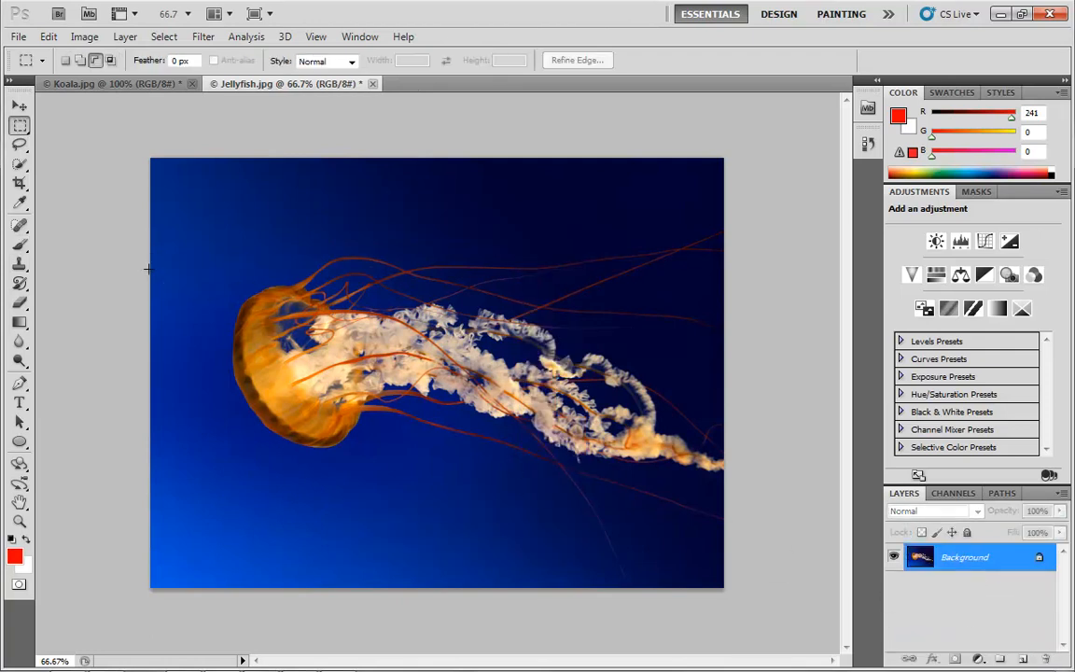
{"action": "left_click", "coordinate": [110, 60]}
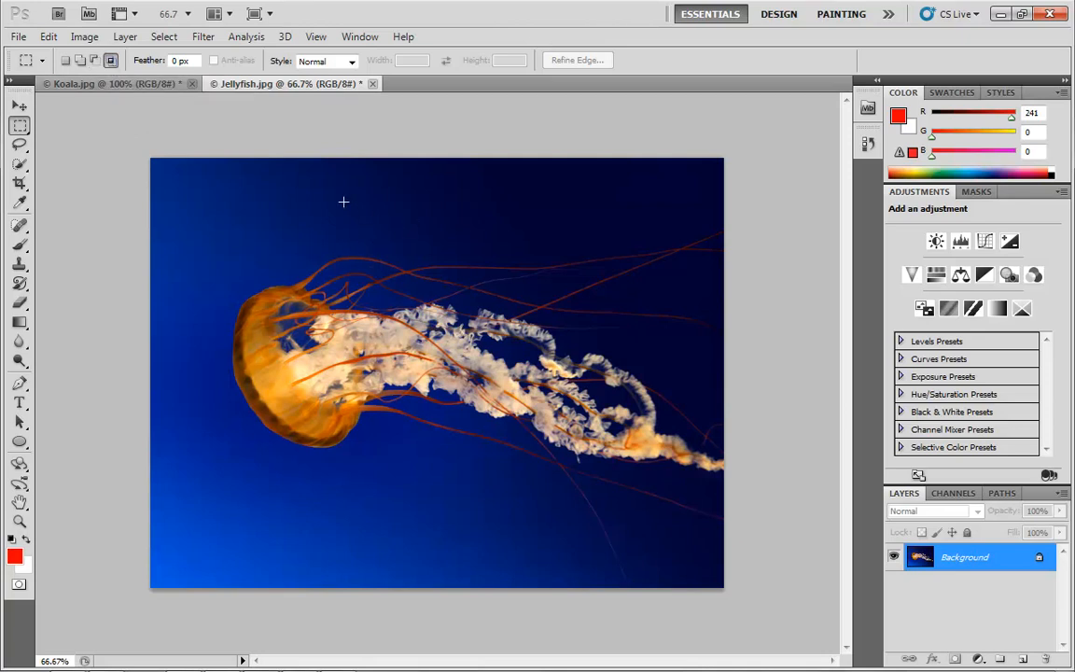
{"action": "left_click_drag", "start_coordinate": [344, 202], "coordinate": [631, 528]}
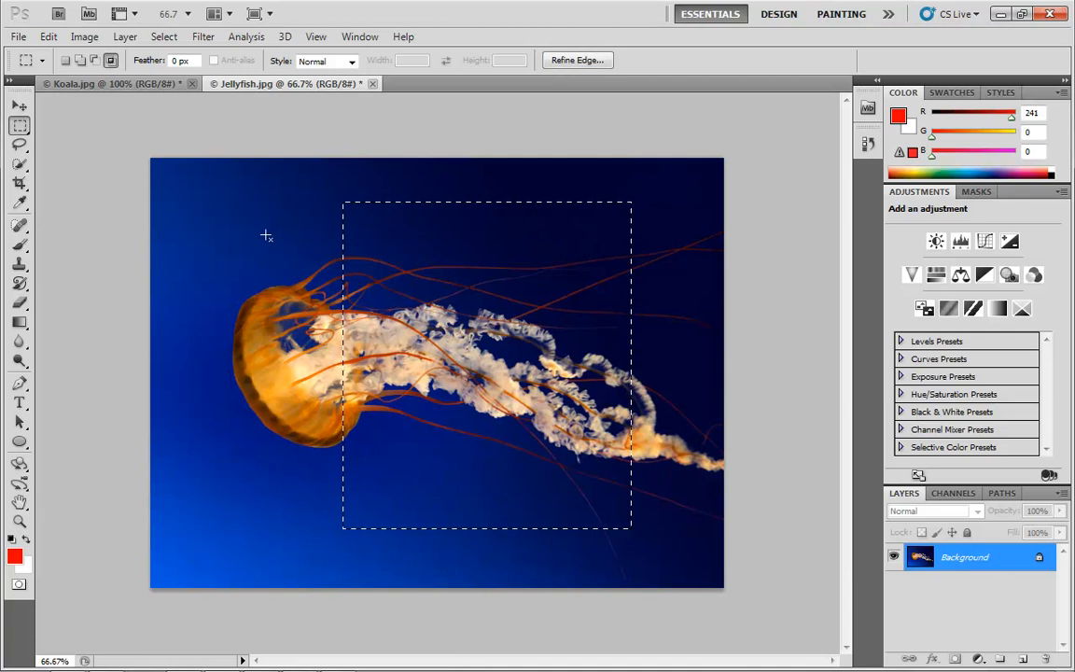
{"action": "left_click_drag", "start_coordinate": [192, 224], "coordinate": [277, 291]}
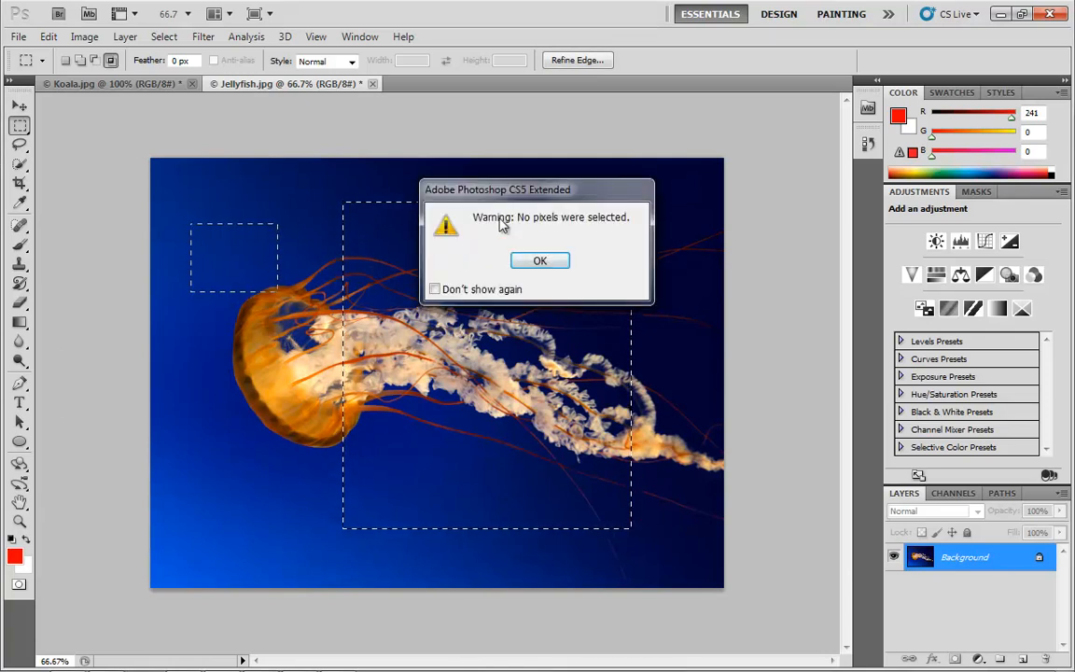
{"action": "left_click", "coordinate": [551, 262]}
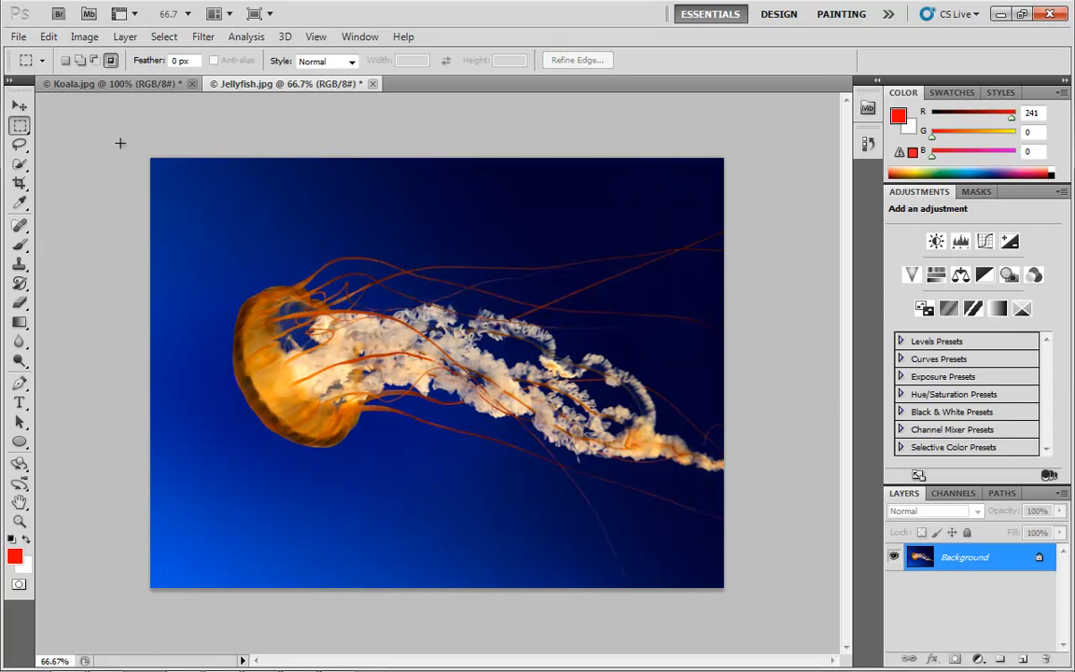
- Select a large rectangle over the tentacles, intersect it with one overlapping its upper-left corner, and clear it with a non-overlapping intersection
{"action": "left_click_drag", "start_coordinate": [317, 204], "coordinate": [710, 569]}
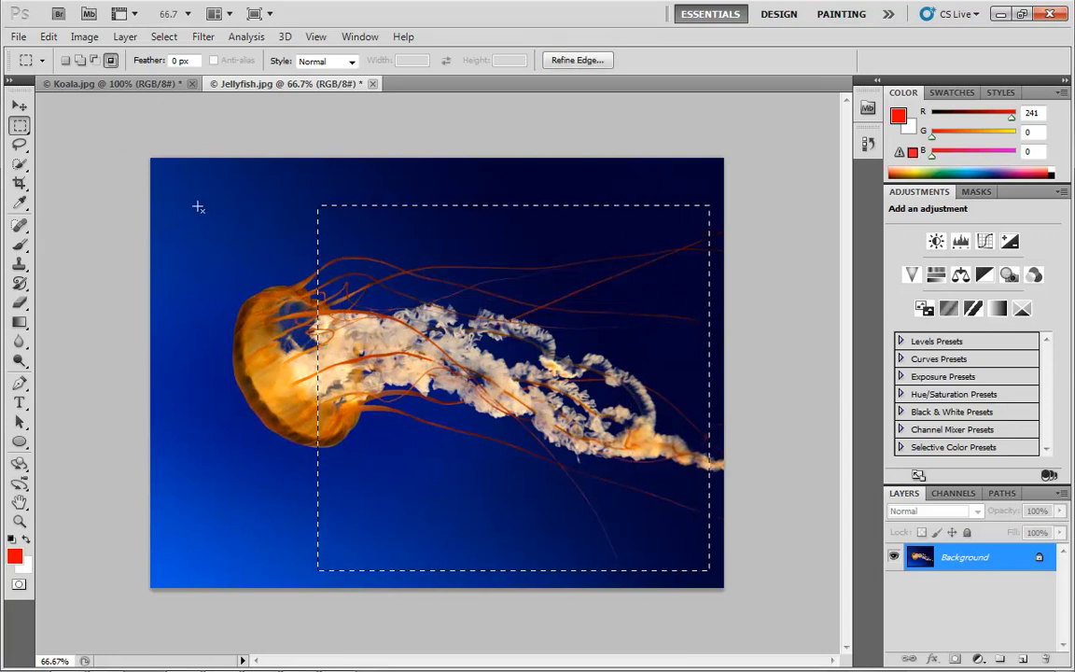
{"action": "left_click_drag", "start_coordinate": [210, 180], "coordinate": [467, 292]}
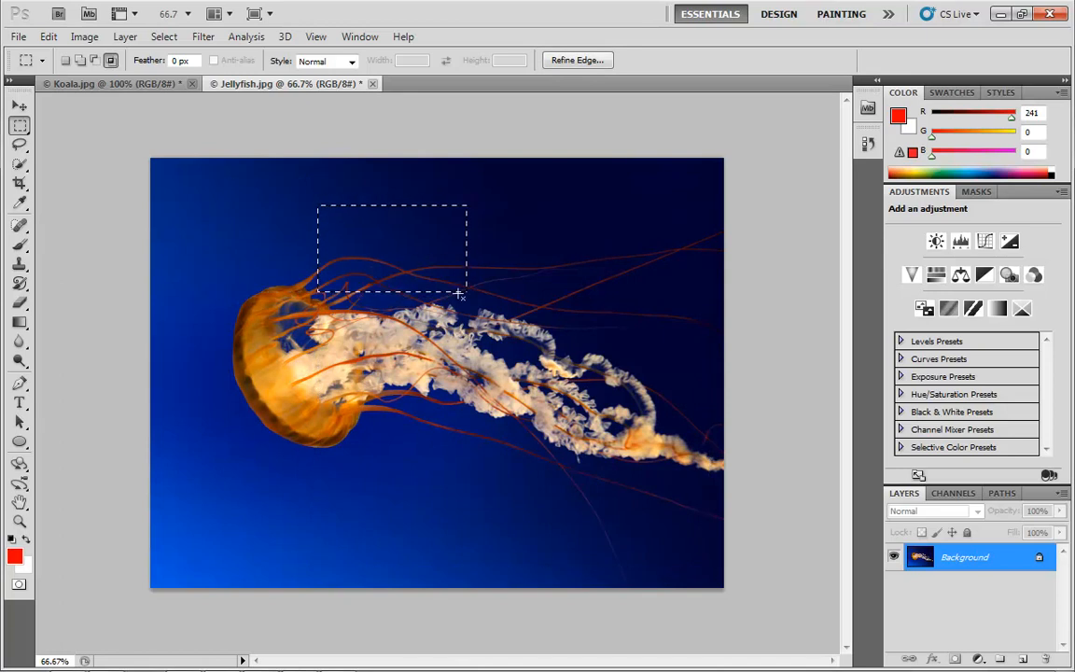
{"action": "left_click_drag", "start_coordinate": [519, 320], "coordinate": [549, 369]}
{"action": "left_click", "coordinate": [530, 265]}
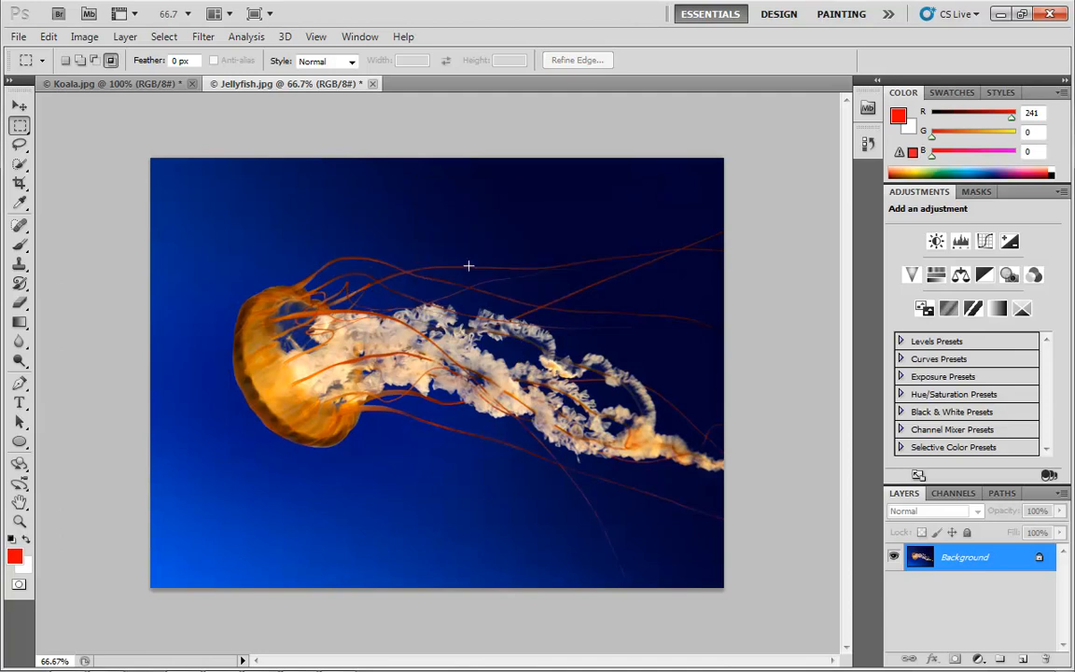
- Try intersecting a rectangle over the trailing tentacles with a separate rectangle around the bell
{"action": "left_click_drag", "start_coordinate": [530, 320], "coordinate": [686, 425]}
{"action": "left_click_drag", "start_coordinate": [371, 220], "coordinate": [176, 411]}
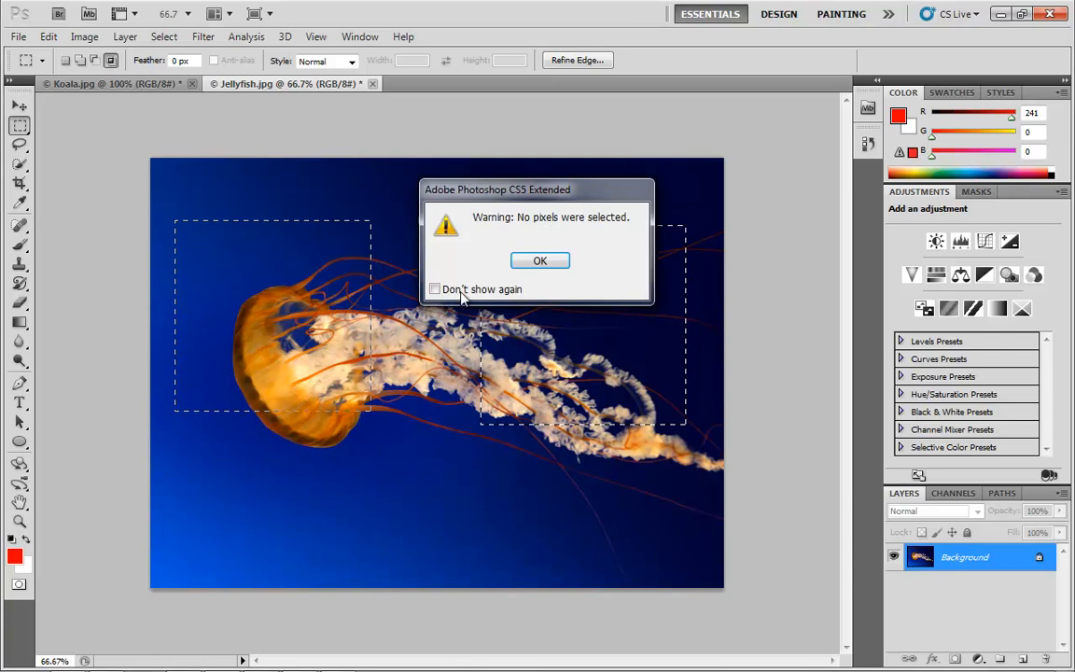
{"action": "left_click", "coordinate": [540, 261]}
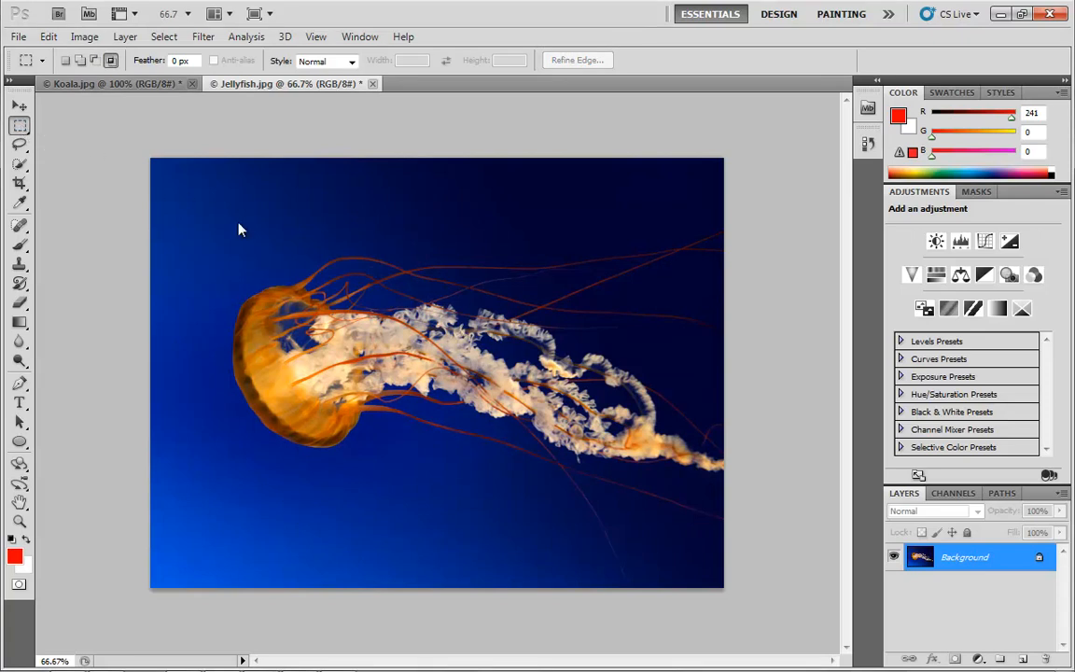
- Make a new rectangular selection around the whole jellyfish and subtract its right, lower and upper parts to fit the bell
{"action": "left_click", "coordinate": [65, 60]}
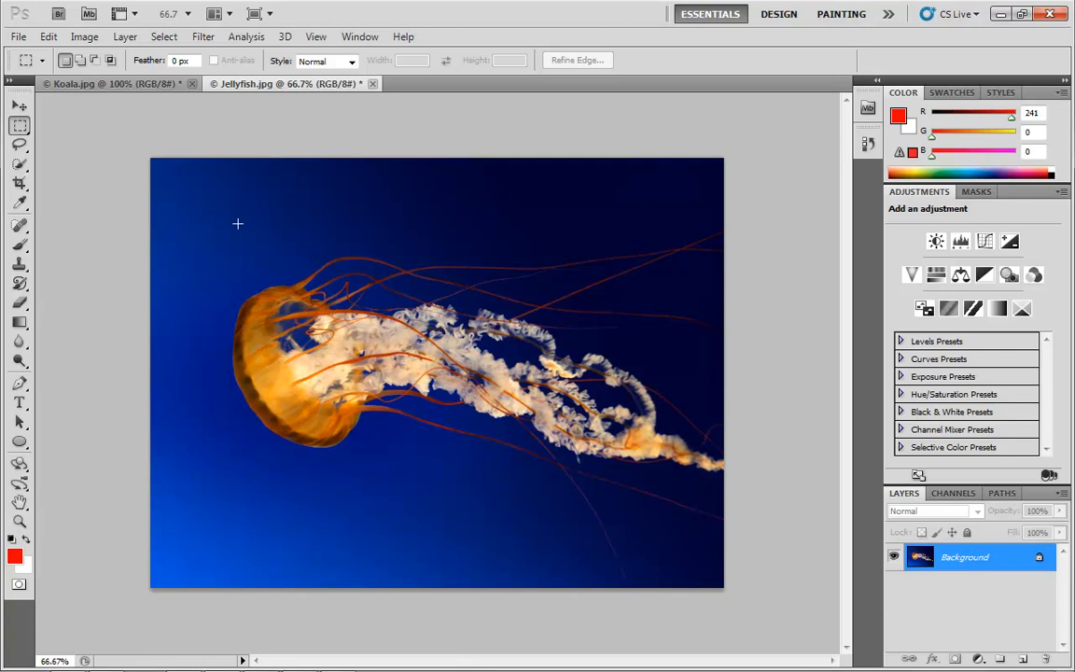
{"action": "left_click_drag", "start_coordinate": [227, 207], "coordinate": [711, 506]}
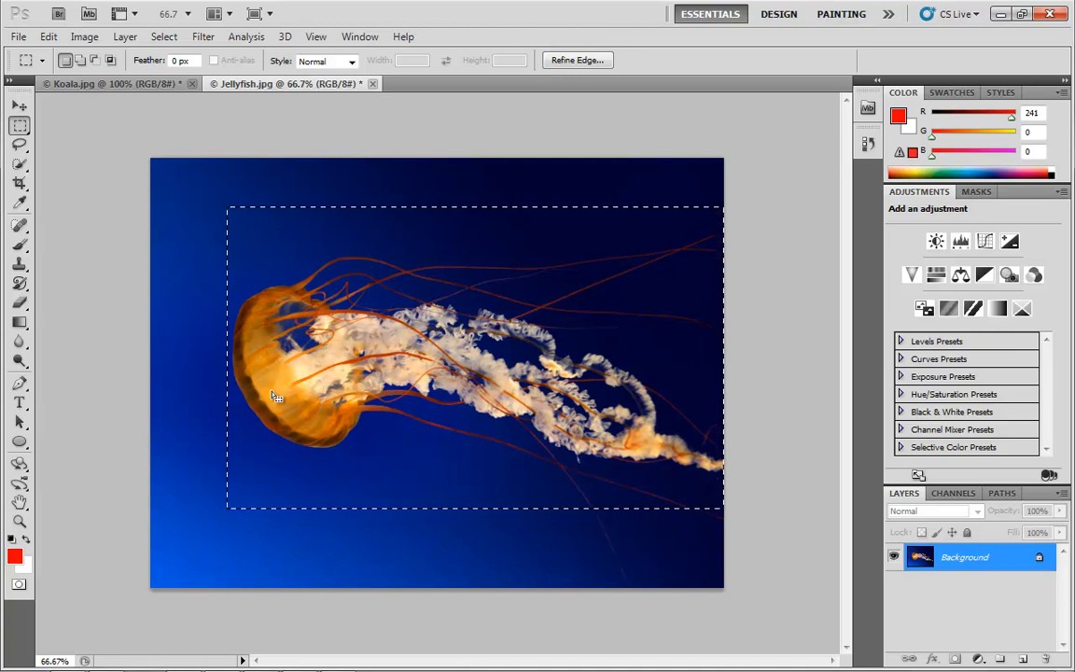
{"action": "left_click", "coordinate": [94, 61]}
{"action": "left_click_drag", "start_coordinate": [752, 180], "coordinate": [381, 580]}
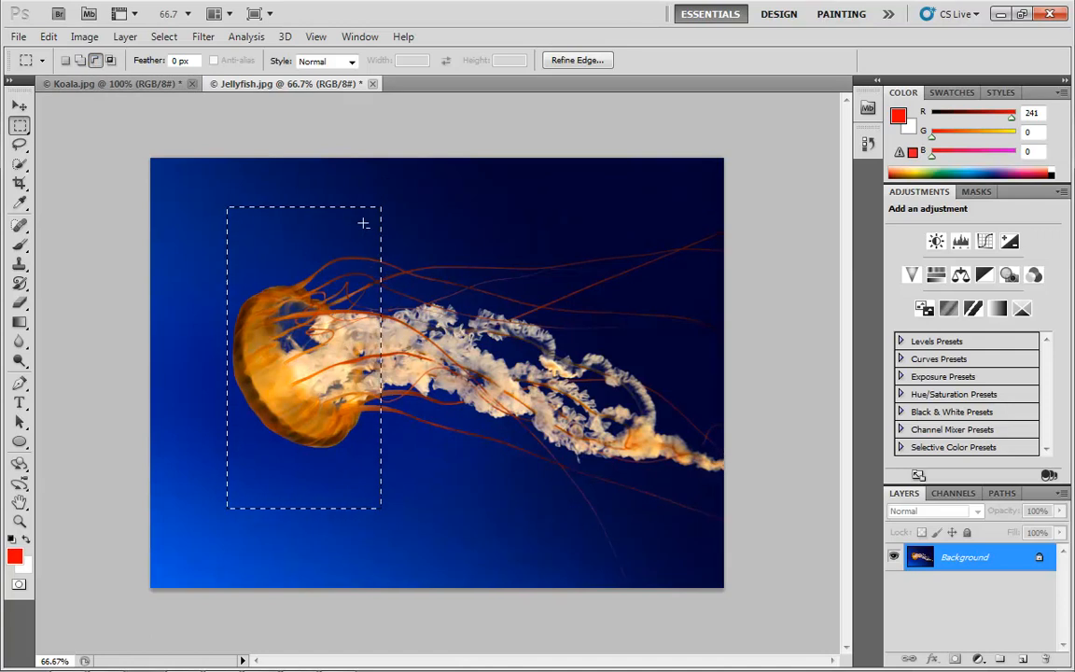
{"action": "left_click_drag", "start_coordinate": [202, 566], "coordinate": [448, 456]}
{"action": "left_click_drag", "start_coordinate": [427, 170], "coordinate": [428, 169]}
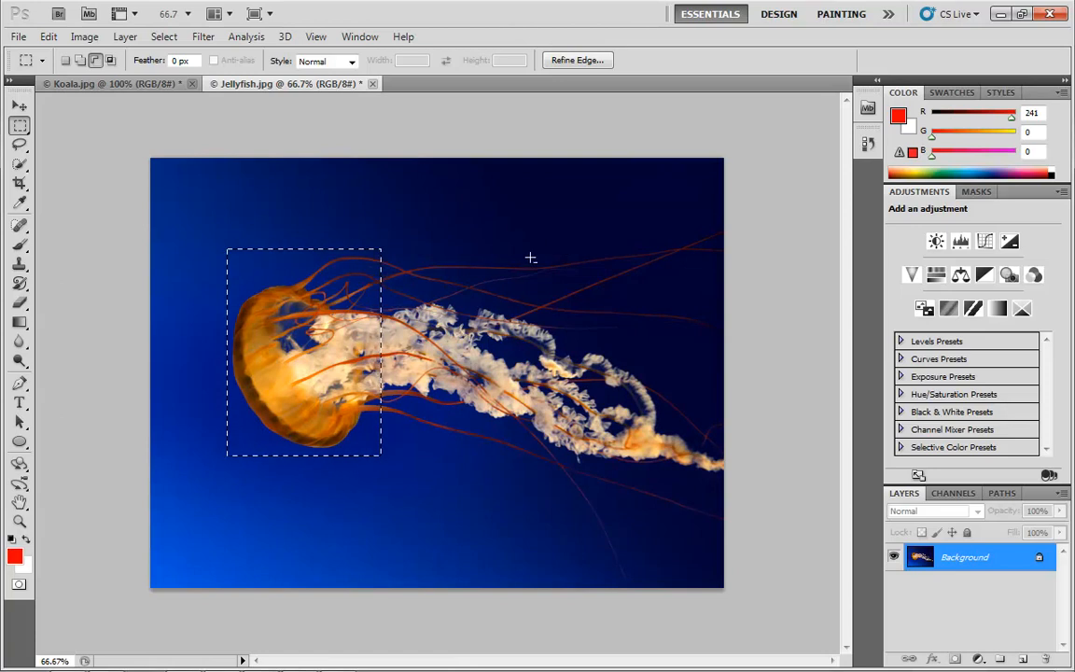
- Set the marquee feather to 20 px and draw new selections over the tentacles and finally below the bell
{"action": "double_click", "coordinate": [178, 60]}
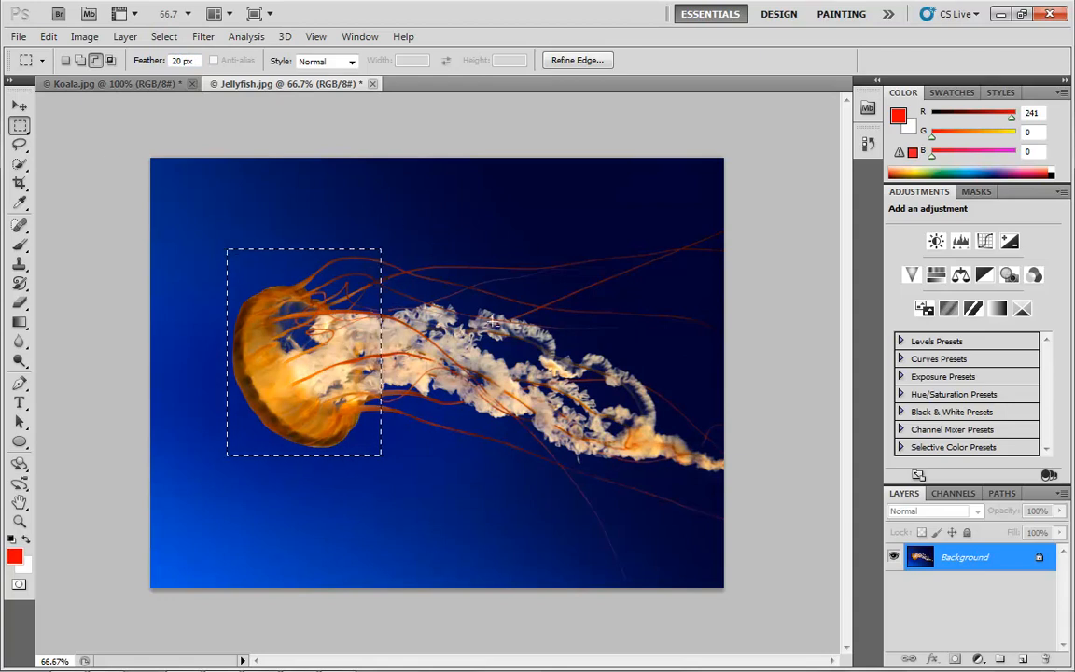
{"action": "left_click", "coordinate": [65, 59]}
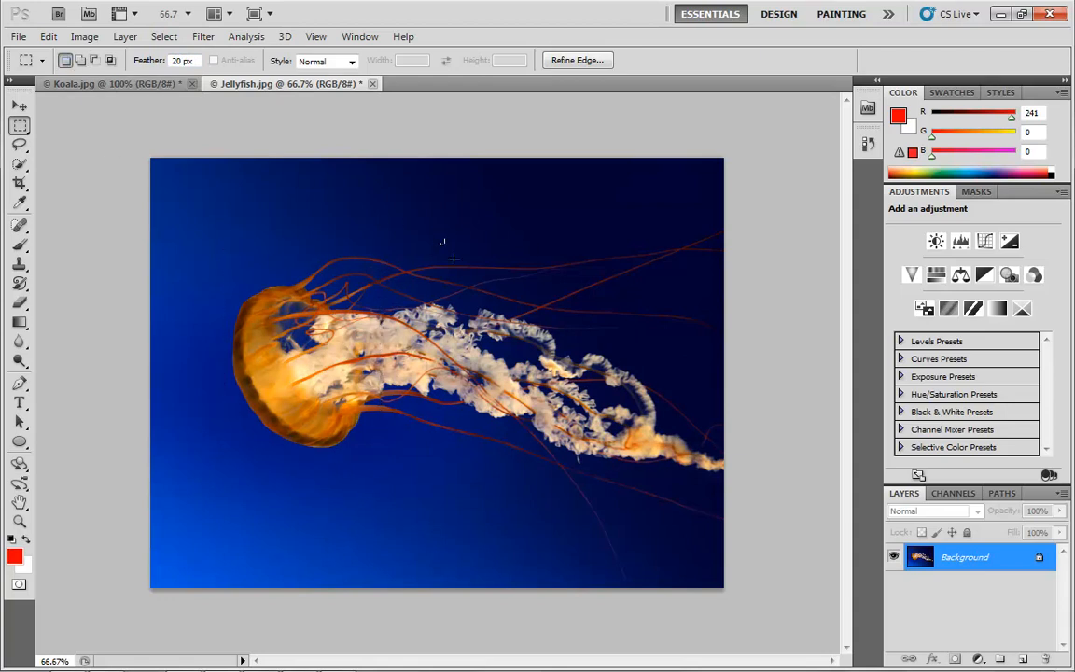
{"action": "left_click_drag", "start_coordinate": [452, 258], "coordinate": [587, 388]}
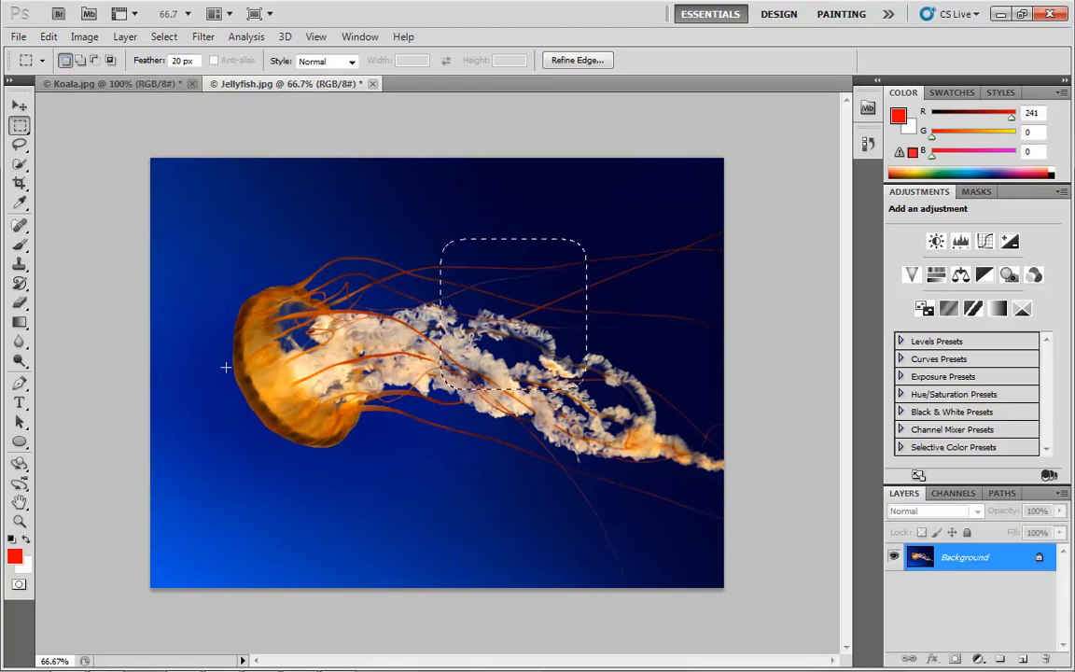
{"action": "left_click_drag", "start_coordinate": [229, 471], "coordinate": [370, 577]}
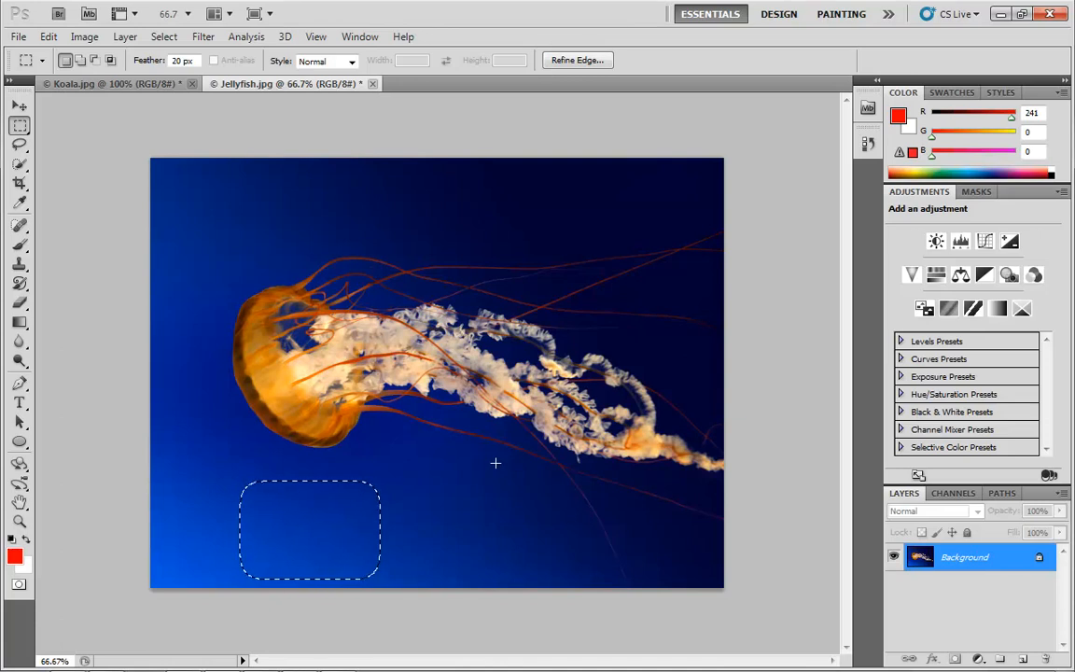
{"action": "left_click", "coordinate": [20, 107]}
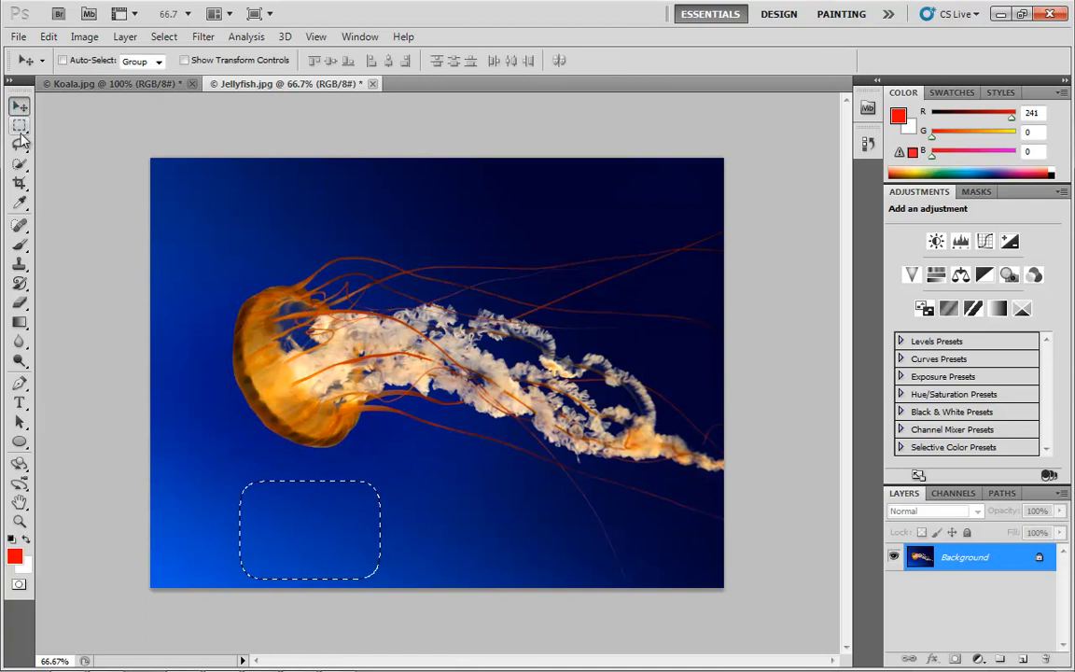
{"action": "left_click", "coordinate": [20, 125]}
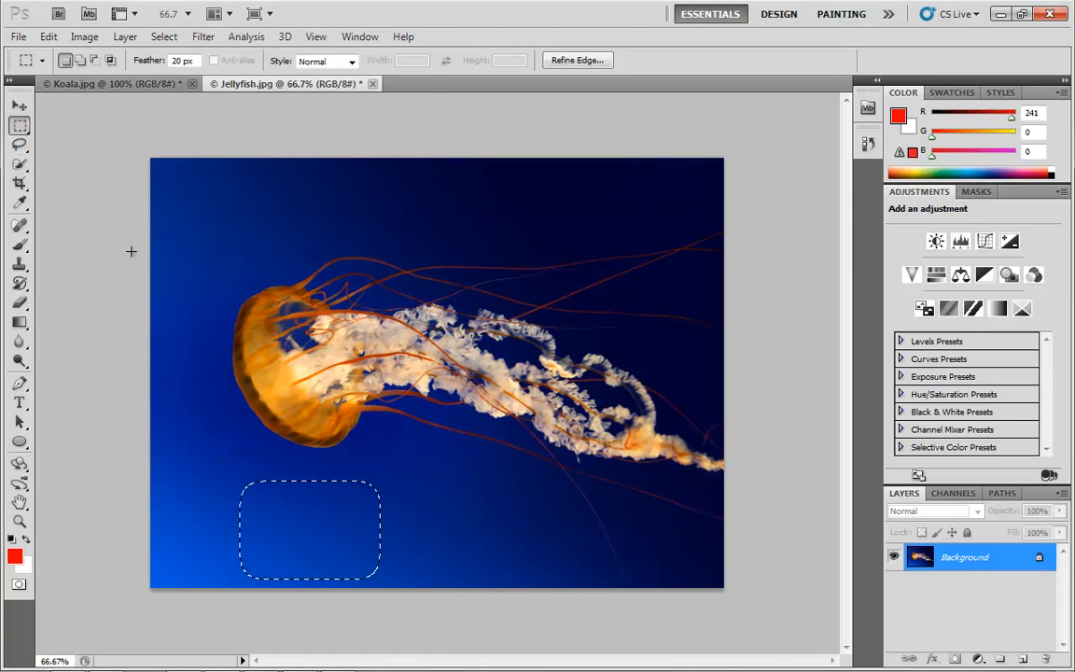
- Add a new layer, paint the feathered selection below the bell red with the Brush tool, and deselect it
{"action": "left_click", "coordinate": [1023, 658]}
{"action": "left_click", "coordinate": [21, 243]}
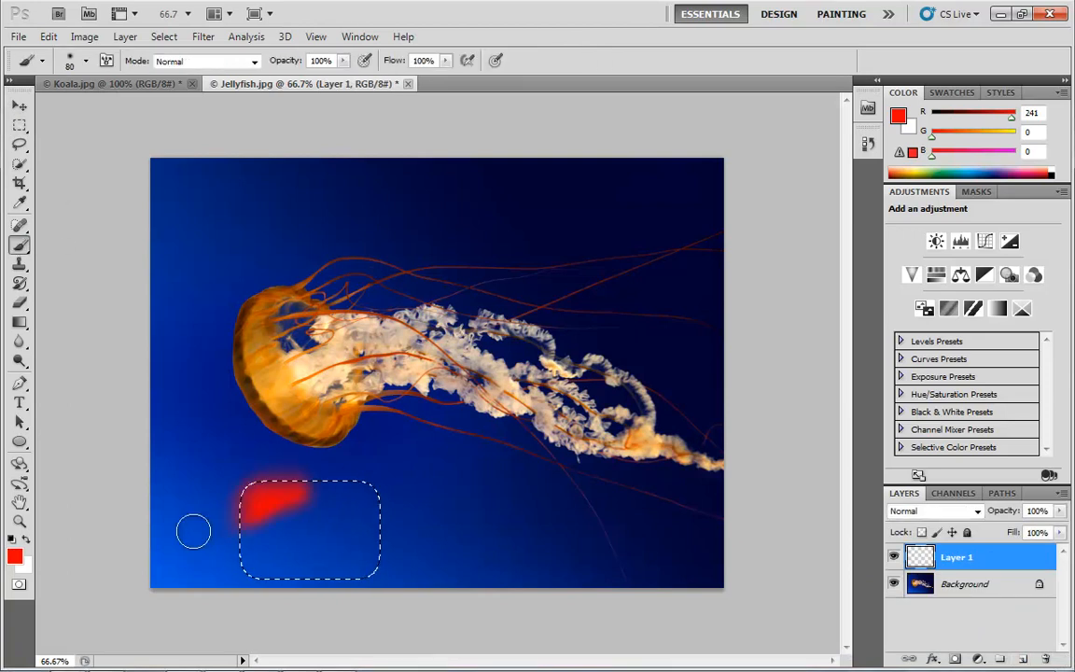
{"action": "left_click_drag", "start_coordinate": [193, 531], "coordinate": [223, 557]}
{"action": "left_click_drag", "start_coordinate": [390, 467], "coordinate": [432, 484]}
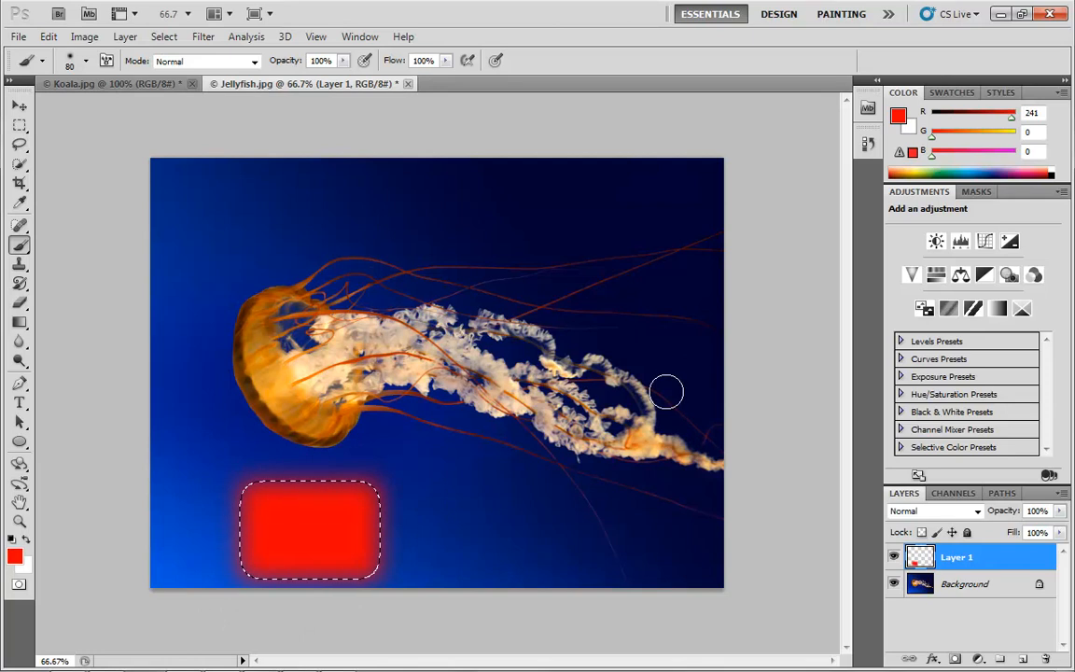
{"action": "key", "text": "ctrl+d"}
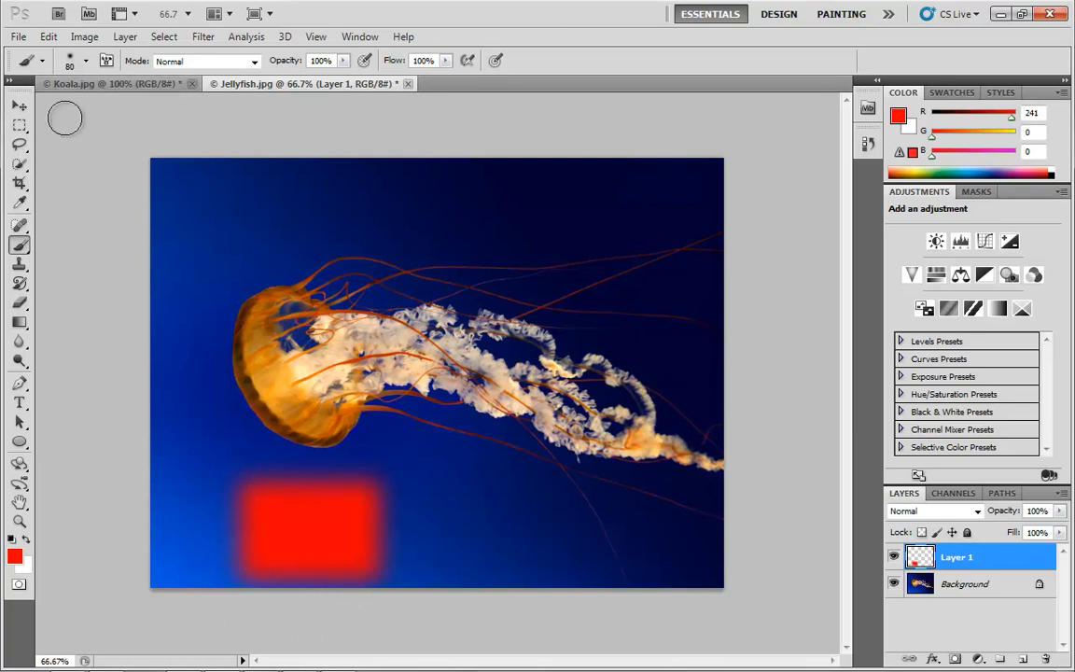
- Set the marquee feather to 0 px and select a similar rectangle to the right of the blurred red one
{"action": "left_click", "coordinate": [25, 127]}
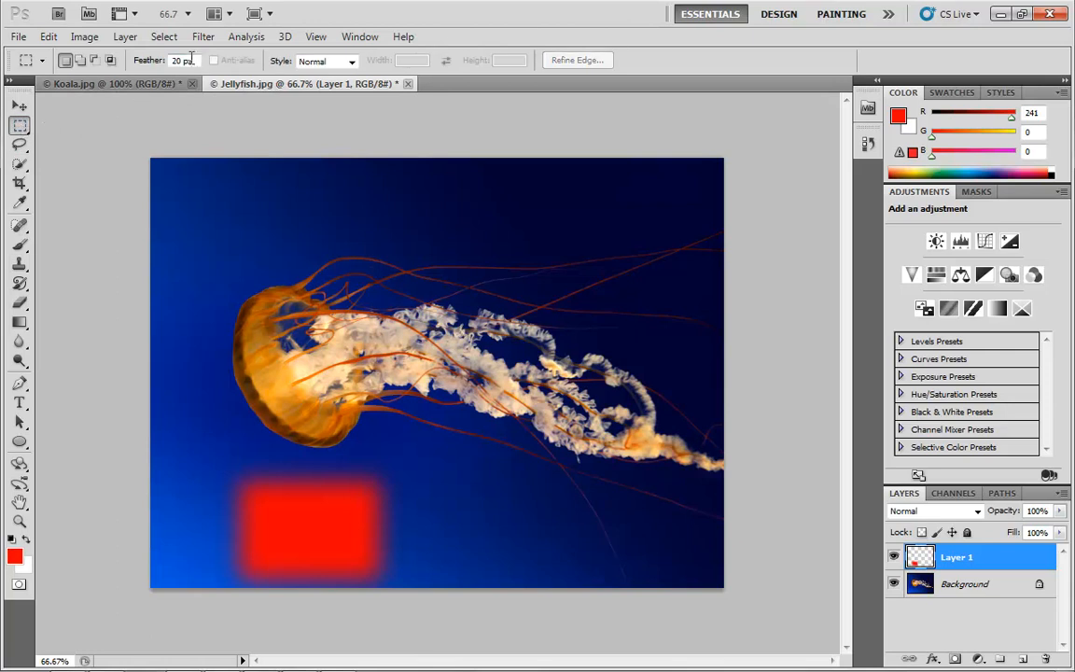
{"action": "left_click", "coordinate": [134, 60]}
{"action": "type", "text": "0"}
{"action": "key", "text": "Return"}
{"action": "left_click_drag", "start_coordinate": [435, 481], "coordinate": [568, 578]}
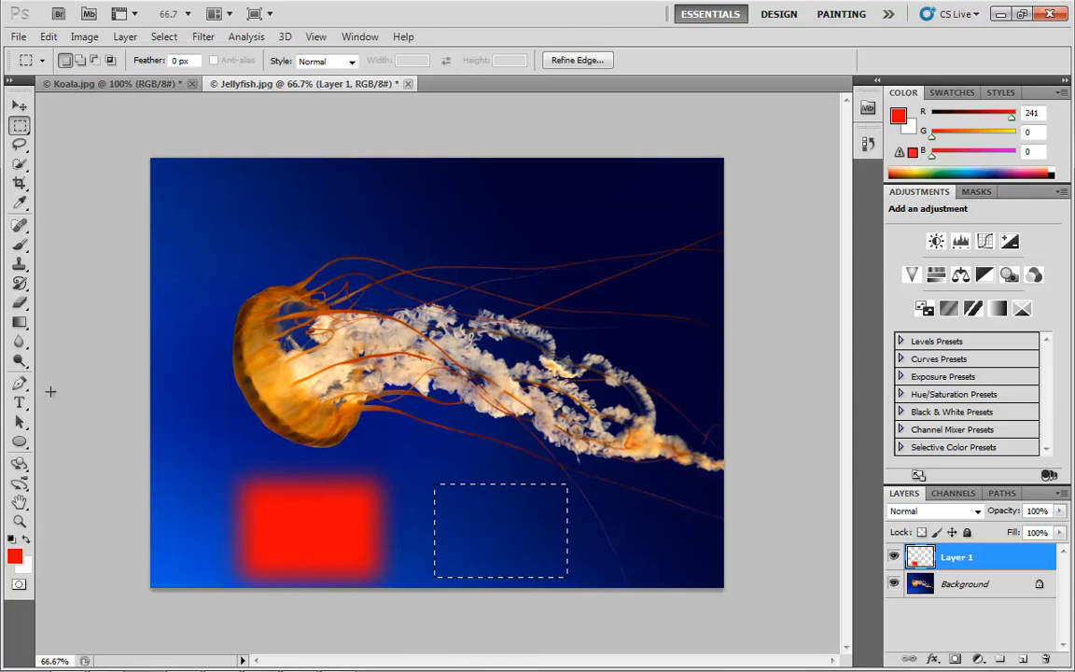
- Paint the unfeathered rectangular selection solid red with the Brush tool and deselect it
{"action": "left_click", "coordinate": [19, 244]}
{"action": "mouse_move", "coordinate": [456, 478]}
{"action": "left_mouse_down"}
{"action": "mouse_move", "coordinate": [554, 449]}
{"action": "mouse_move", "coordinate": [526, 534]}
{"action": "mouse_move", "coordinate": [540, 554]}
{"action": "mouse_move", "coordinate": [533, 609]}
{"action": "left_mouse_up"}
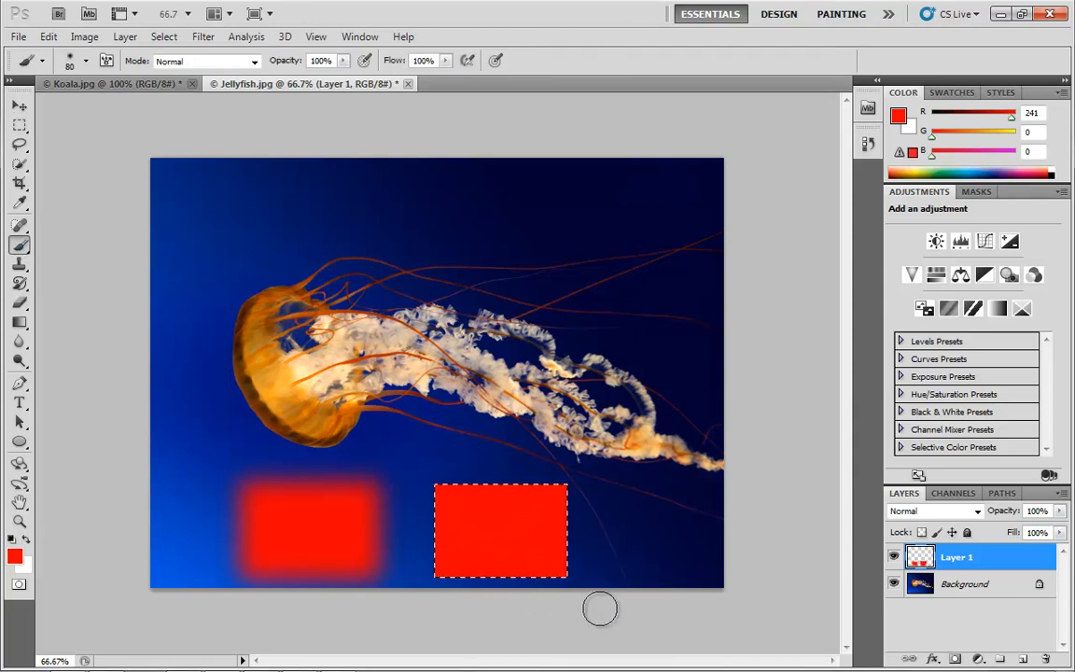
{"action": "key", "text": "ctrl+d"}
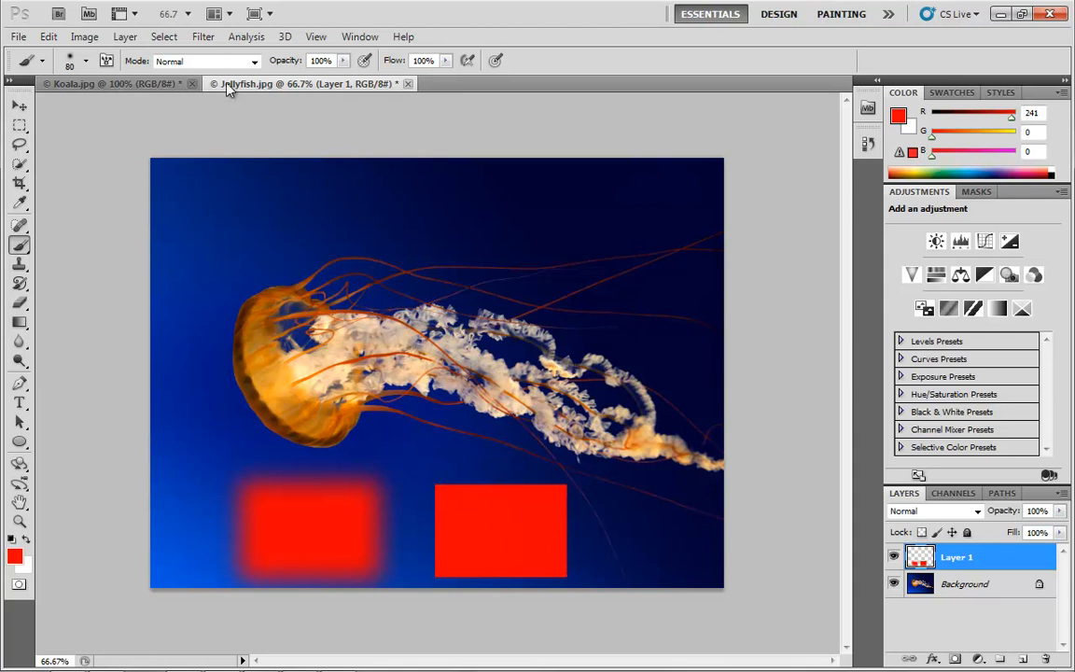
- Return to the Rectangular Marquee tool and delete Layer 1 with both red rectangles
{"action": "left_click", "coordinate": [18, 124]}
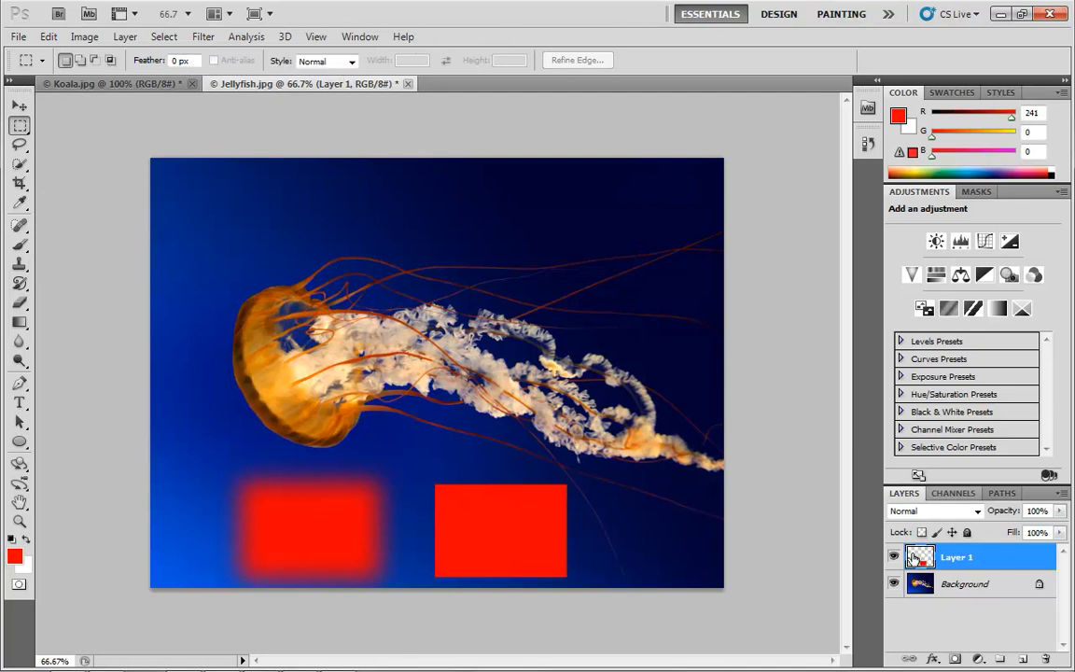
{"action": "left_click", "coordinate": [1045, 659]}
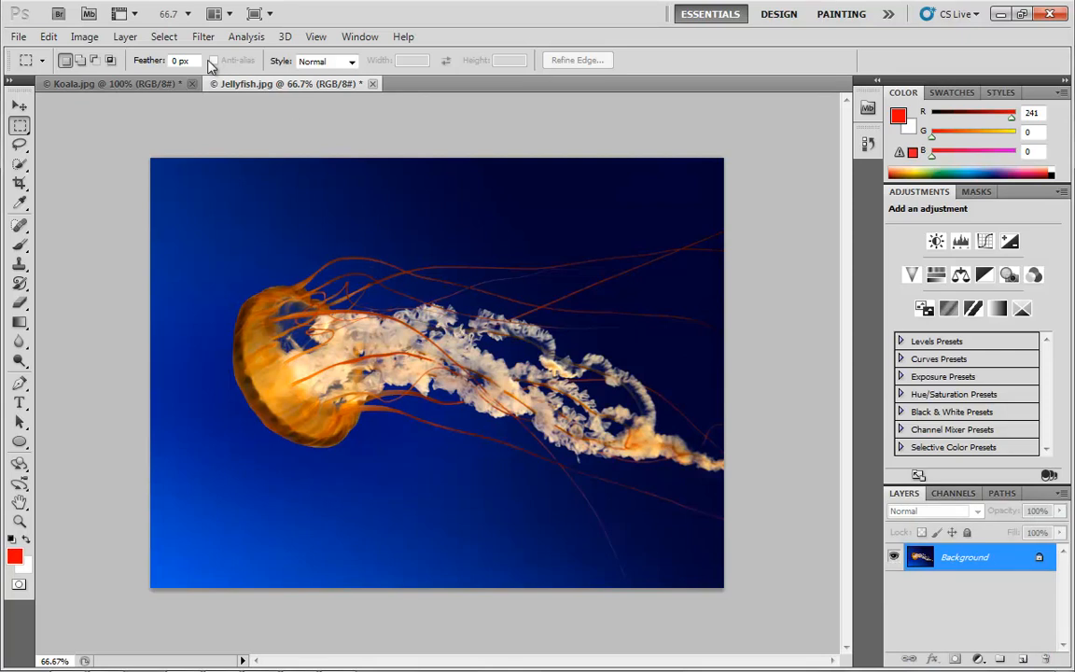
- Switch to the Elliptical Marquee tool to show its Anti-alias option and return to the Rectangular Marquee tool
{"action": "right_click", "coordinate": [20, 125]}
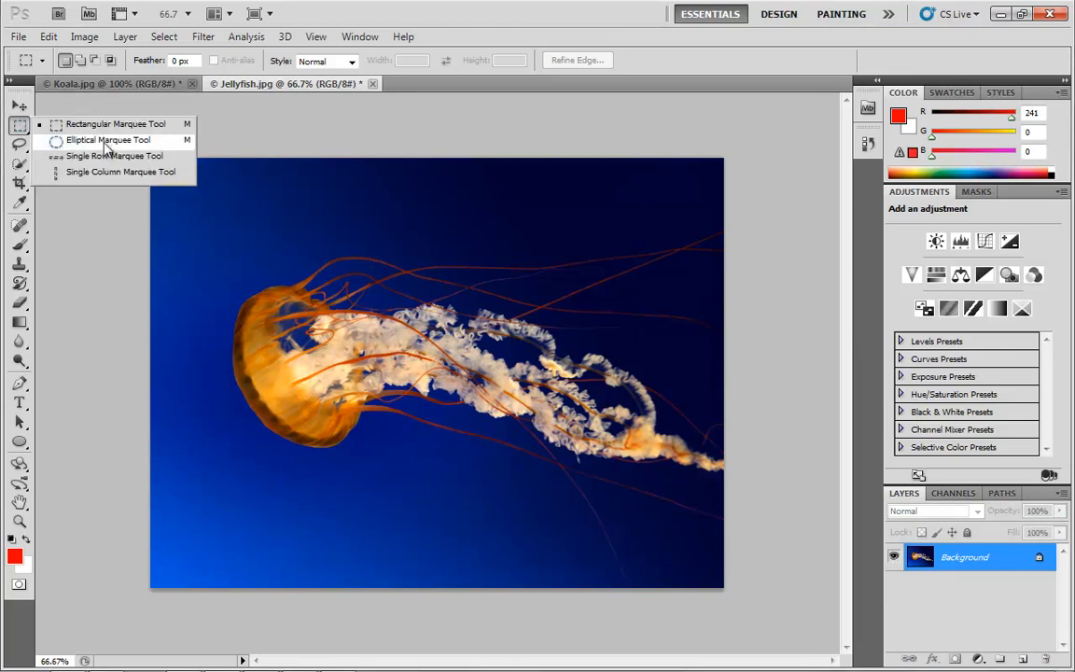
{"action": "left_click", "coordinate": [106, 141]}
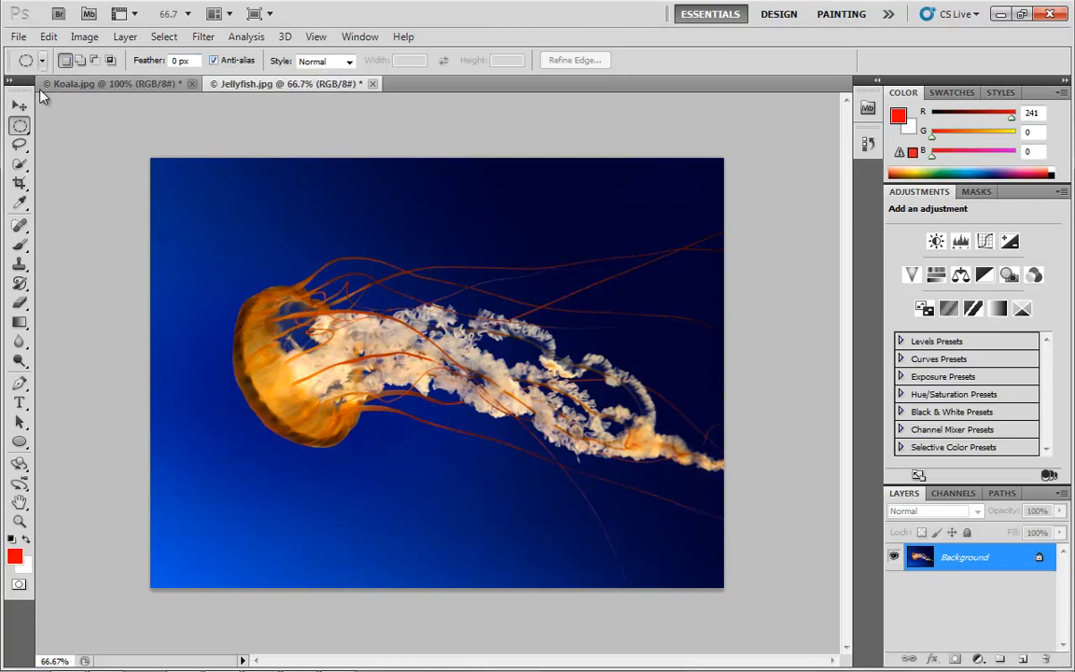
{"action": "left_click_drag", "start_coordinate": [22, 126], "coordinate": [95, 124]}
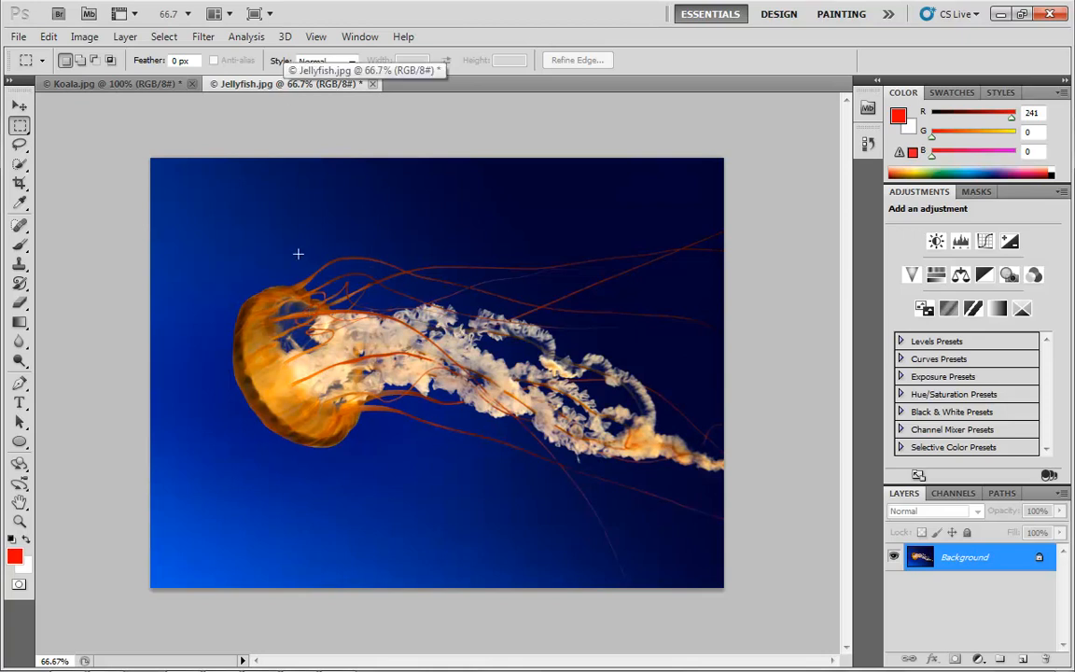
- Draw a freely proportioned rectangular selection over most of the jellyfish using the Normal style, and deselect it
{"action": "left_click", "coordinate": [315, 61]}
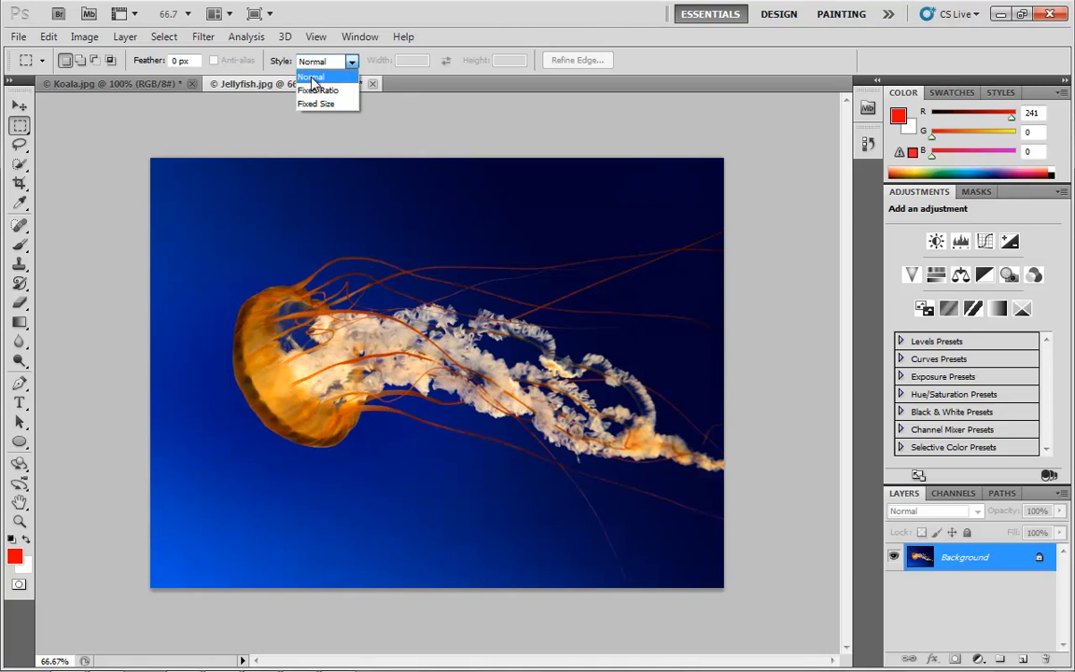
{"action": "left_click", "coordinate": [211, 202]}
{"action": "left_click_drag", "start_coordinate": [210, 203], "coordinate": [649, 511]}
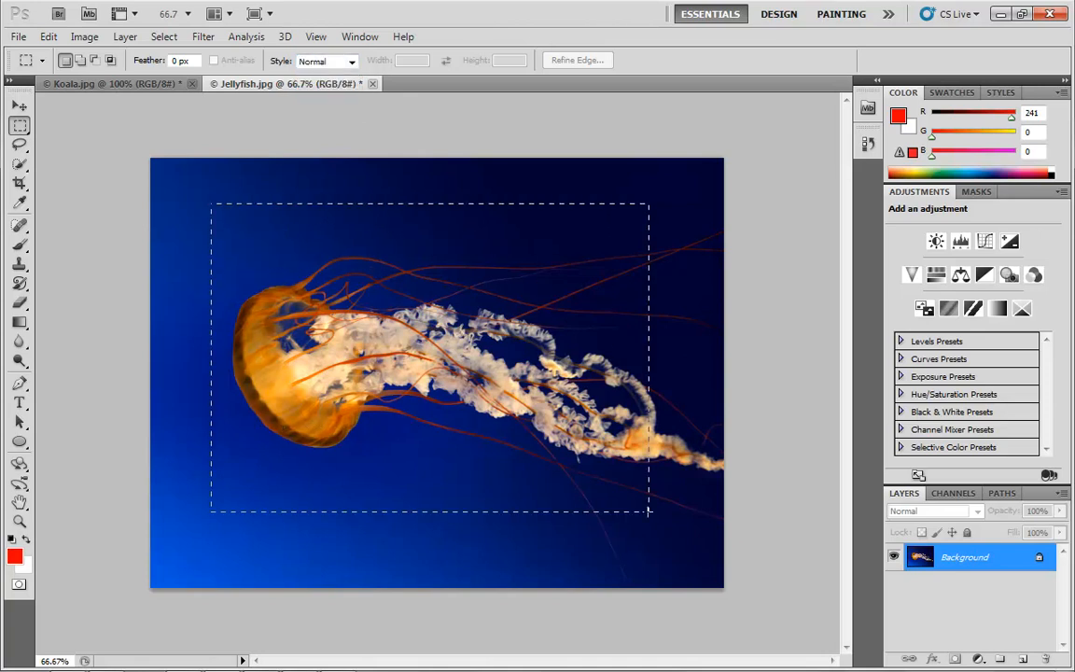
{"action": "left_click", "coordinate": [649, 499]}
- Set the Rectangular Marquee style to Fixed Ratio with width 1 and height 2, and draw several proportioned selections over the jellyfish
{"action": "left_click", "coordinate": [352, 62]}
{"action": "left_click", "coordinate": [313, 88]}
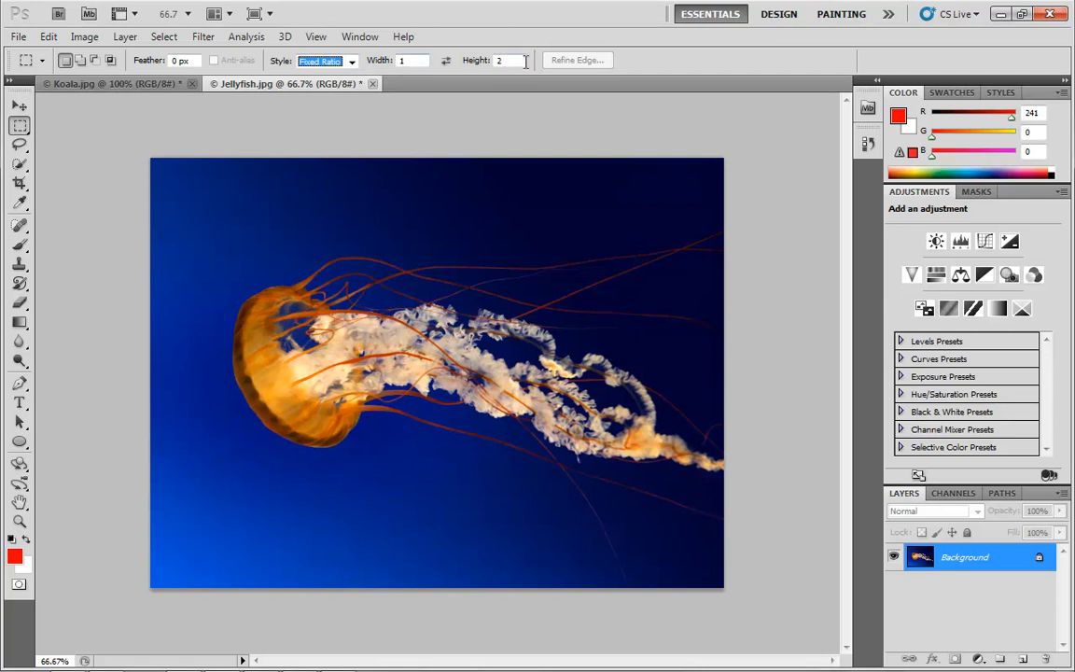
{"action": "mouse_move", "coordinate": [337, 372]}
{"action": "left_mouse_down"}
{"action": "mouse_move", "coordinate": [382, 453]}
{"action": "mouse_move", "coordinate": [359, 410]}
{"action": "mouse_move", "coordinate": [567, 537]}
{"action": "mouse_move", "coordinate": [456, 458]}
{"action": "mouse_move", "coordinate": [506, 513]}
{"action": "left_mouse_up"}
{"action": "left_click_drag", "start_coordinate": [519, 213], "coordinate": [569, 258]}
{"action": "left_click_drag", "start_coordinate": [646, 425], "coordinate": [698, 420]}
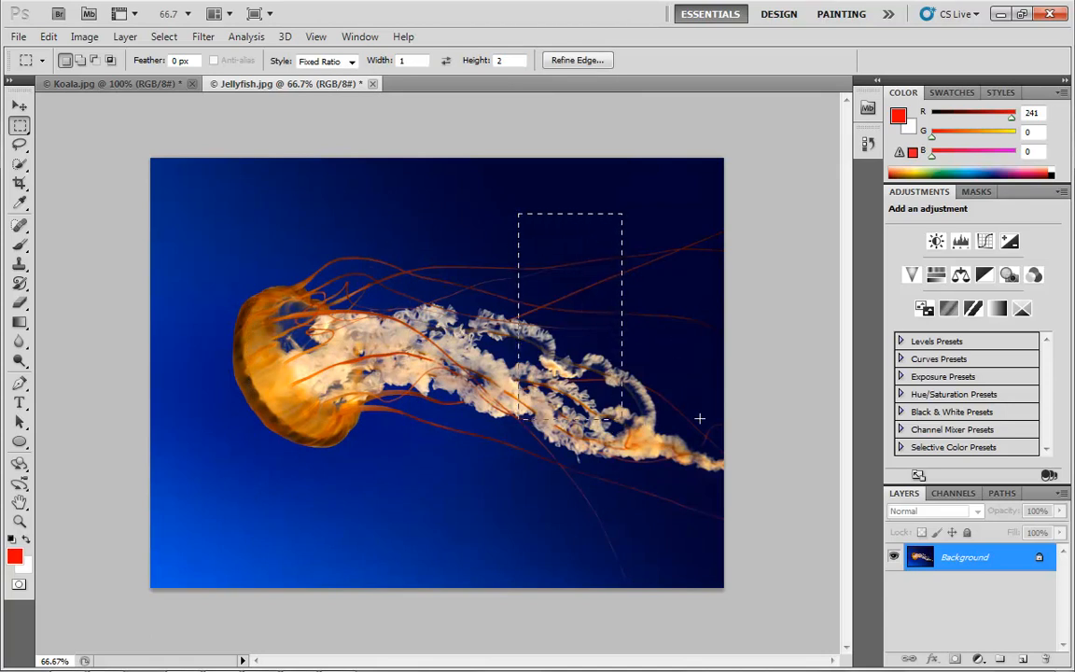
- Swap the fixed ratio to width 2 and height 1, draw a wide selection over the jellyfish, and deselect it
{"action": "left_click", "coordinate": [446, 61]}
{"action": "left_click_drag", "start_coordinate": [299, 188], "coordinate": [338, 329]}
{"action": "key", "text": "ctrl+d"}
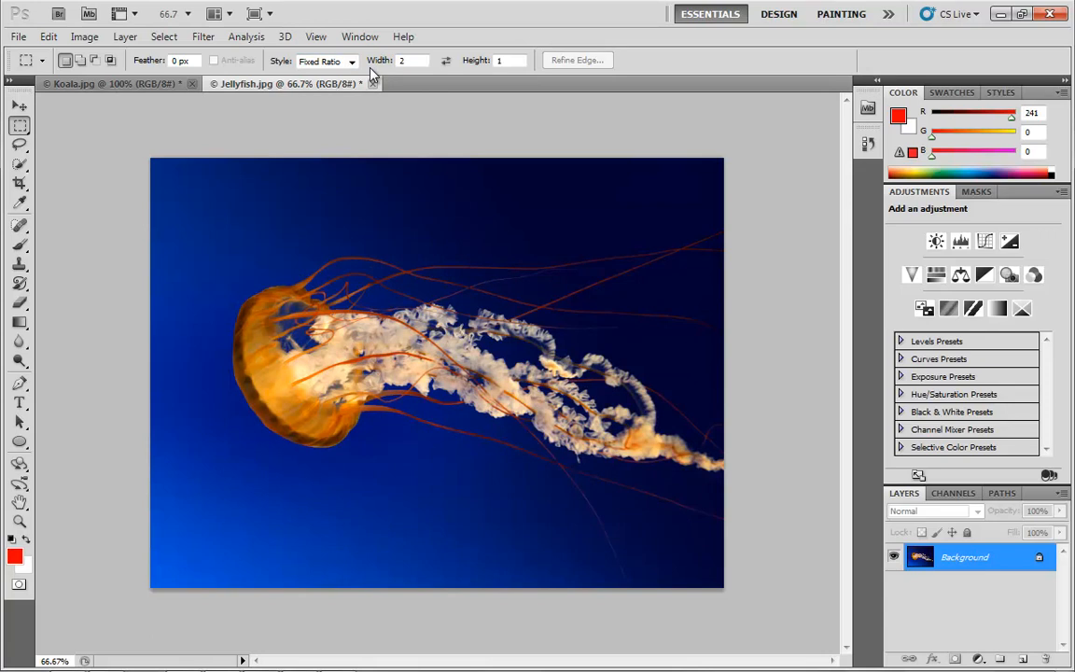
- Set the marquee style to Fixed Size with a width of 128 in and a height of 256 in
{"action": "left_click", "coordinate": [351, 61]}
{"action": "left_click", "coordinate": [323, 104]}
{"action": "left_click", "coordinate": [422, 60]}
{"action": "type", "text": "128"}
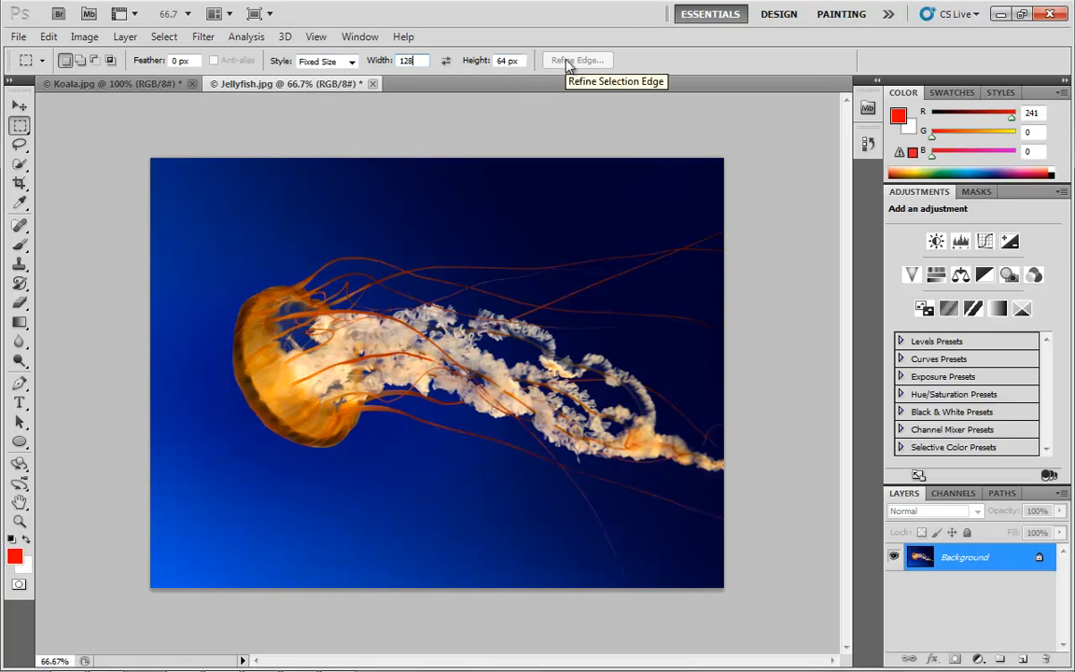
{"action": "key", "text": "Tab"}
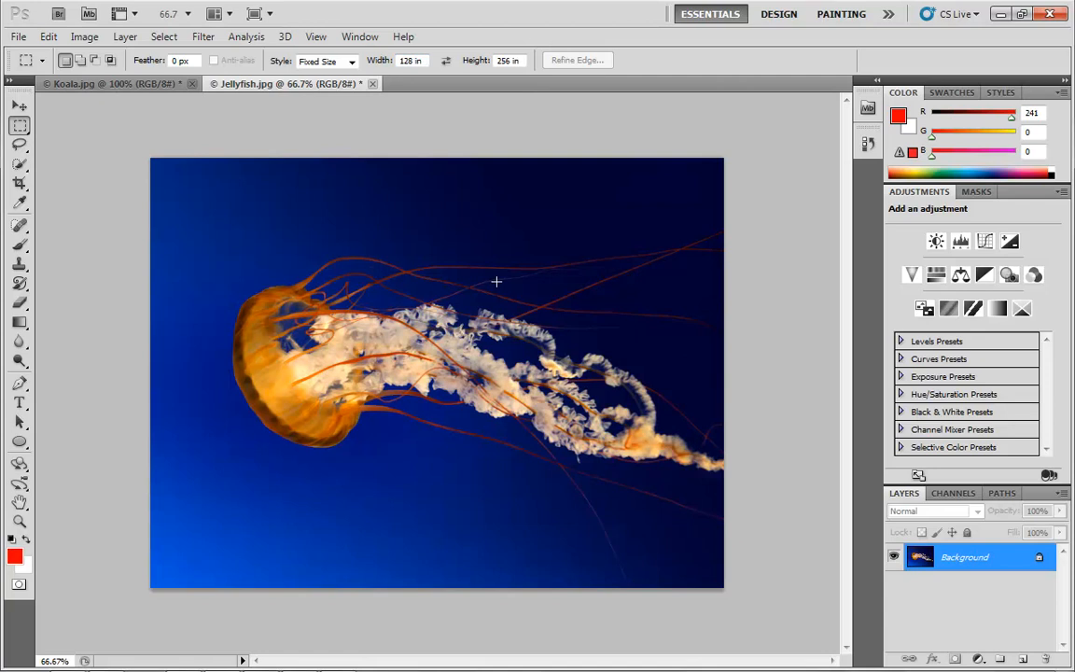
- Show the rulers, change their unit from inches to pixels, and hide the rulers again
{"action": "key", "text": "ctrl+r"}
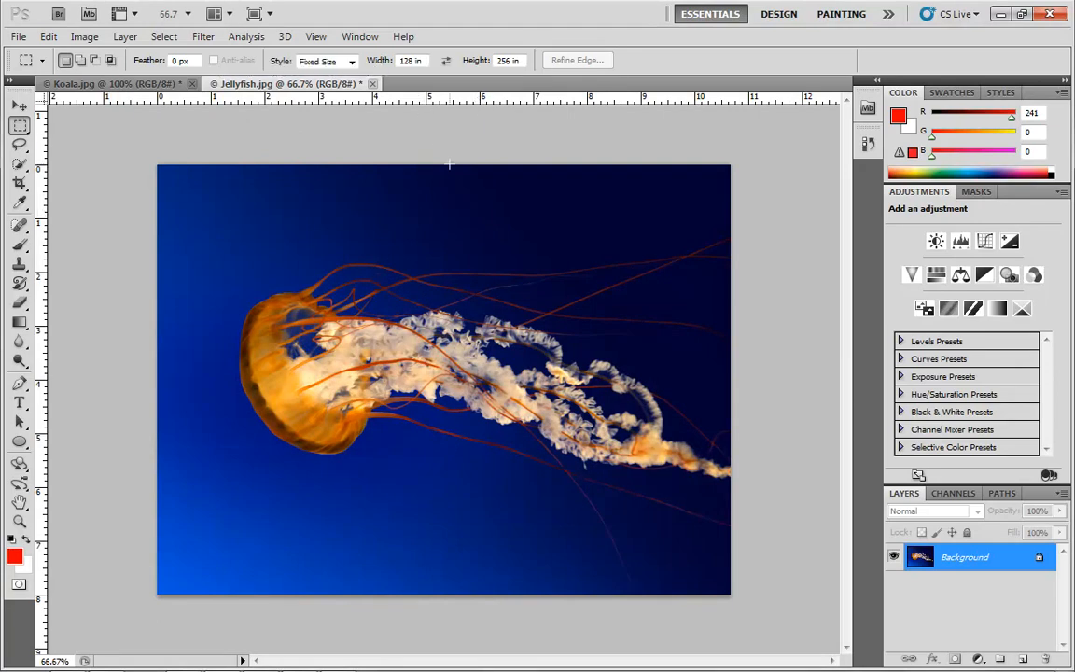
{"action": "right_click", "coordinate": [454, 103]}
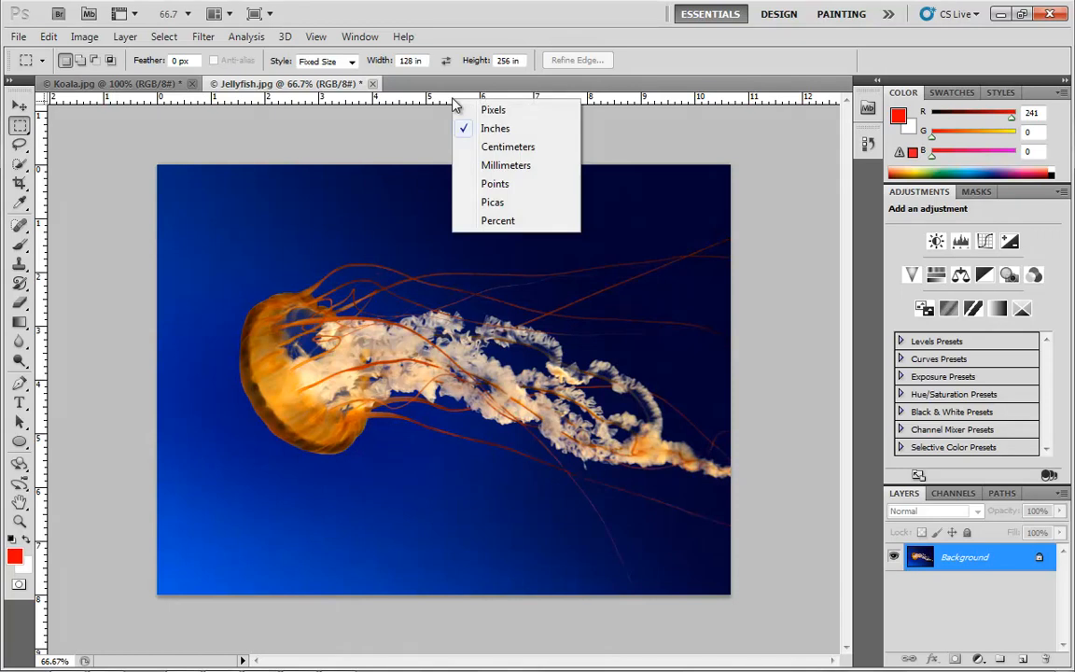
{"action": "left_click", "coordinate": [518, 112]}
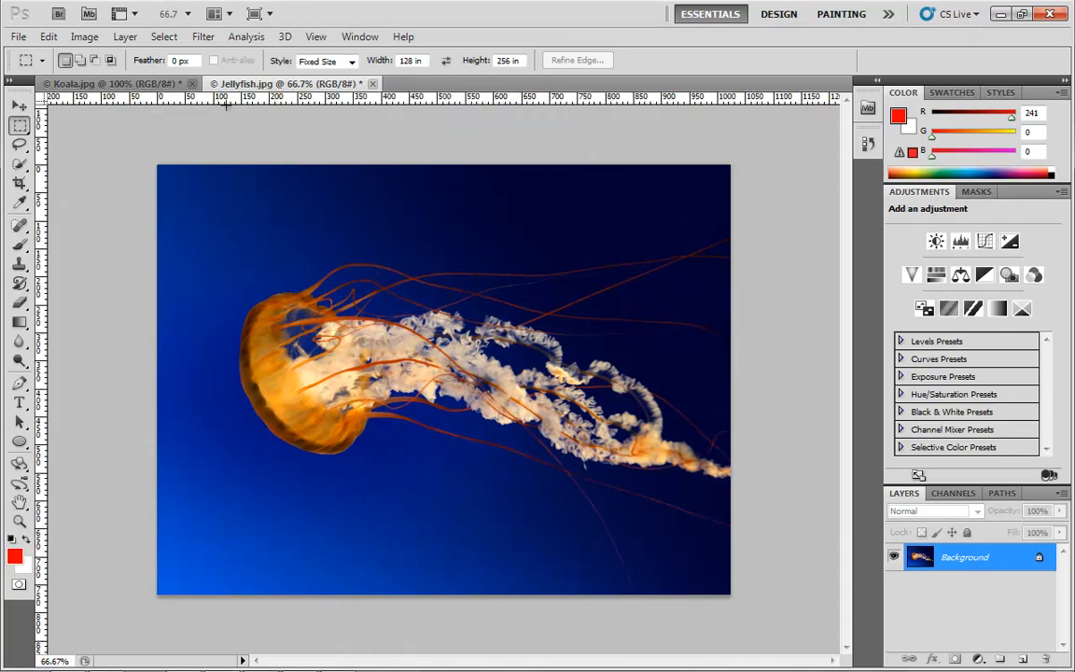
{"action": "key", "text": "ctrl+r"}
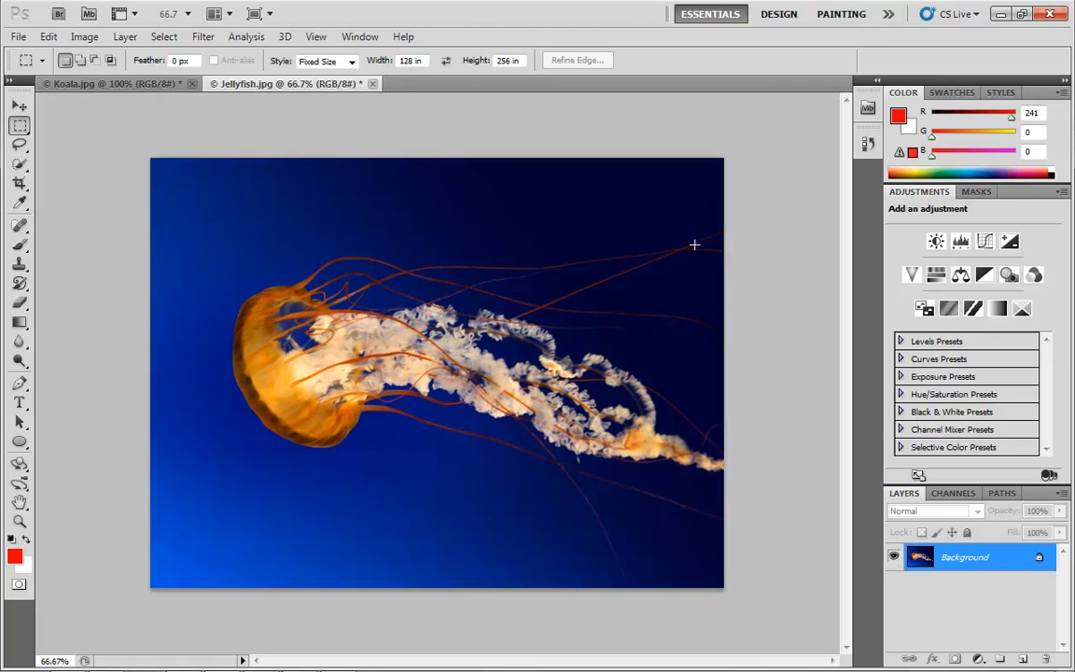
- Set the fixed size to 128 px by 256 px and place the selection over the tentacles in the photo's upper right
{"action": "left_click", "coordinate": [425, 62]}
{"action": "type", "text": "128 px"}
{"action": "left_click", "coordinate": [520, 61]}
{"action": "left_click_drag", "start_coordinate": [583, 183], "coordinate": [617, 213]}
{"action": "left_click_drag", "start_coordinate": [590, 197], "coordinate": [497, 216]}
{"action": "left_click_drag", "start_coordinate": [648, 235], "coordinate": [496, 193]}
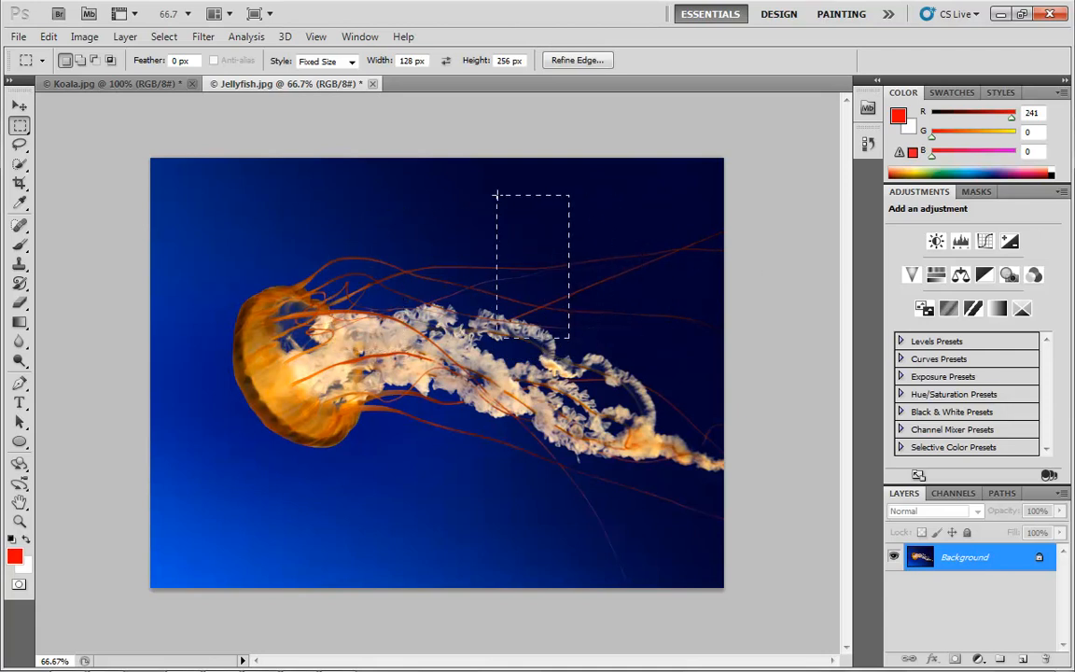
- Open Refine Edge, preview the selection as Marching Ants, Black & White and On White, and toggle Show Radius on and off
{"action": "left_click", "coordinate": [577, 61]}
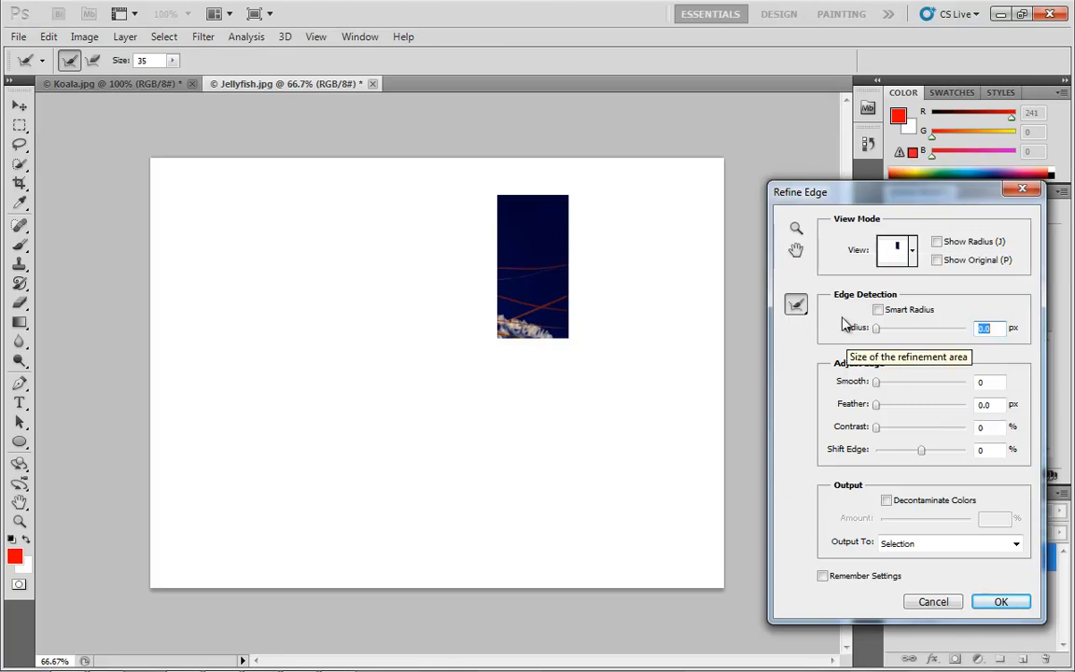
{"action": "left_click", "coordinate": [905, 256]}
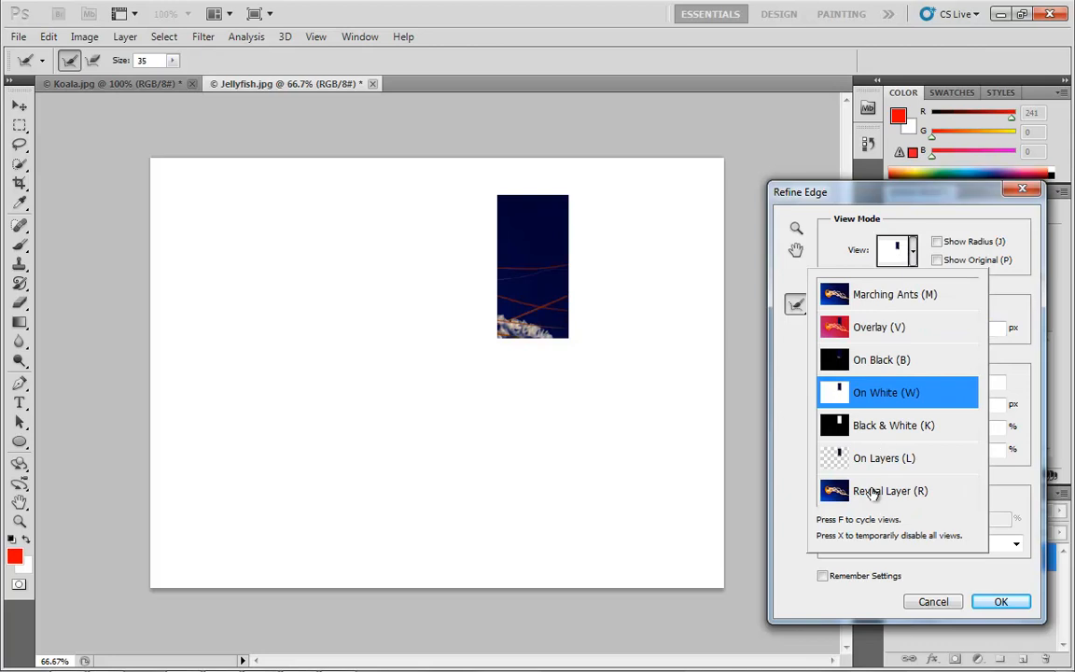
{"action": "left_click", "coordinate": [880, 296]}
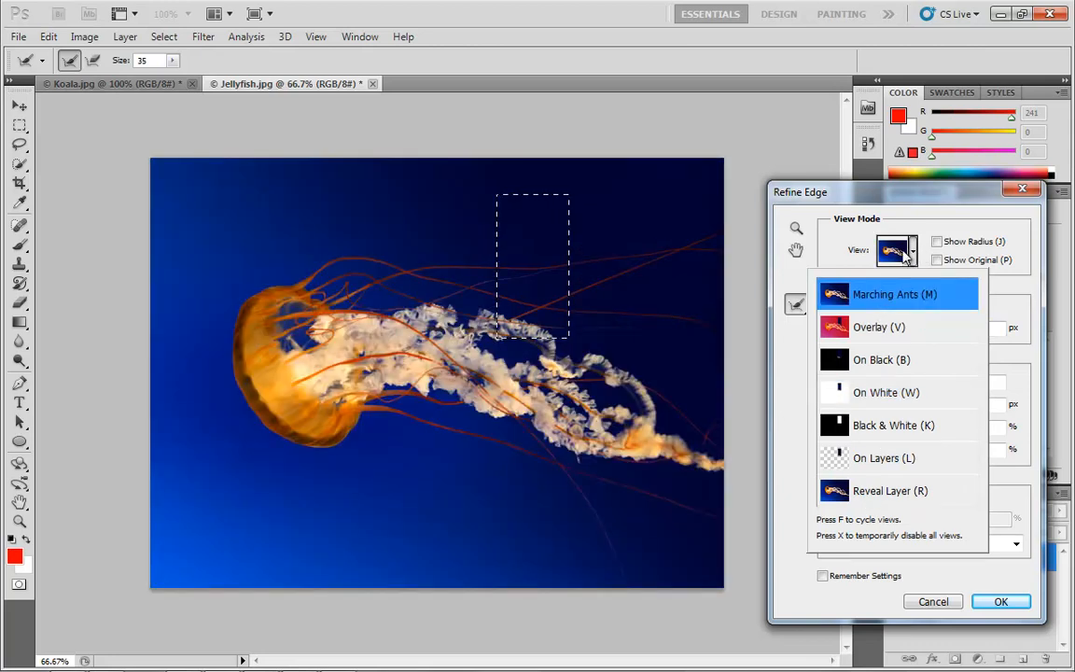
{"action": "left_click", "coordinate": [904, 253]}
{"action": "left_click", "coordinate": [898, 258]}
{"action": "left_click", "coordinate": [893, 423]}
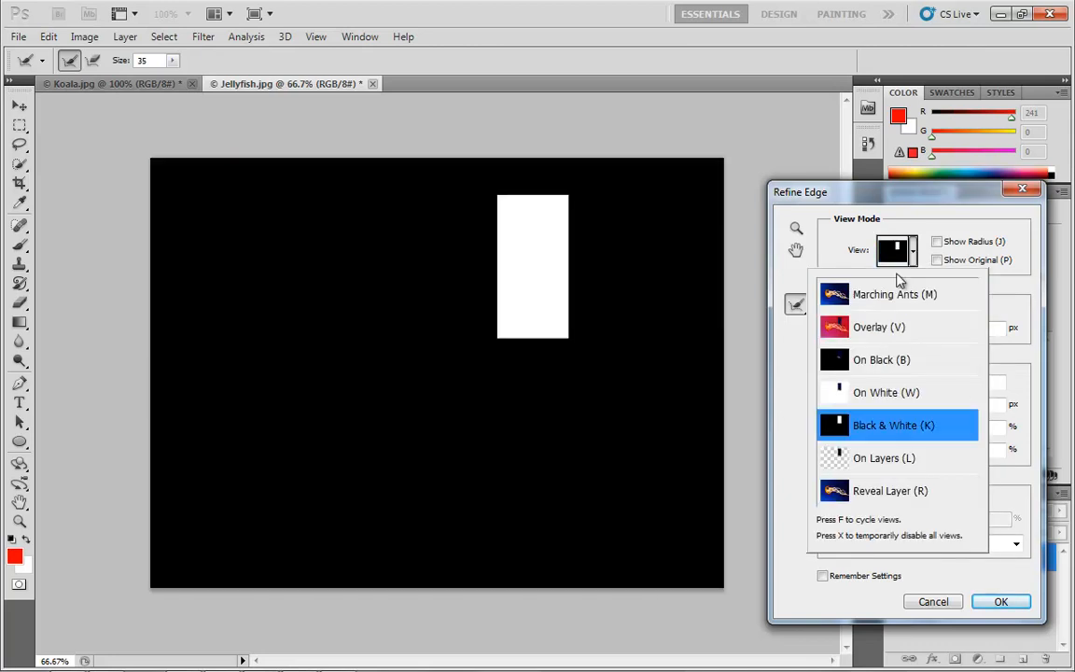
{"action": "left_click", "coordinate": [888, 261]}
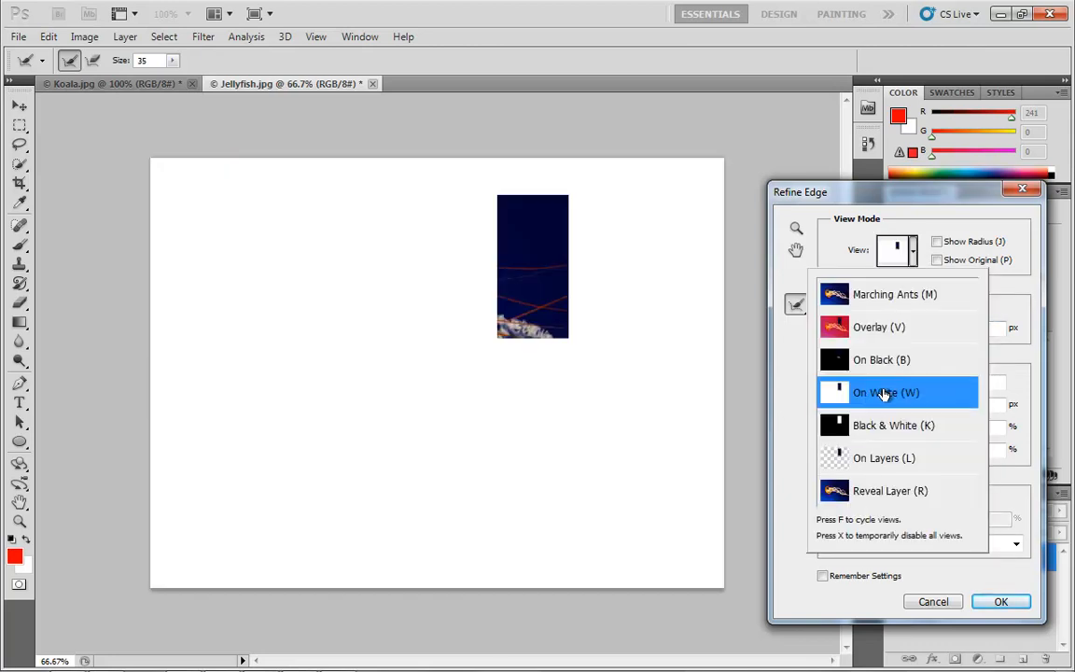
{"action": "left_click", "coordinate": [974, 234]}
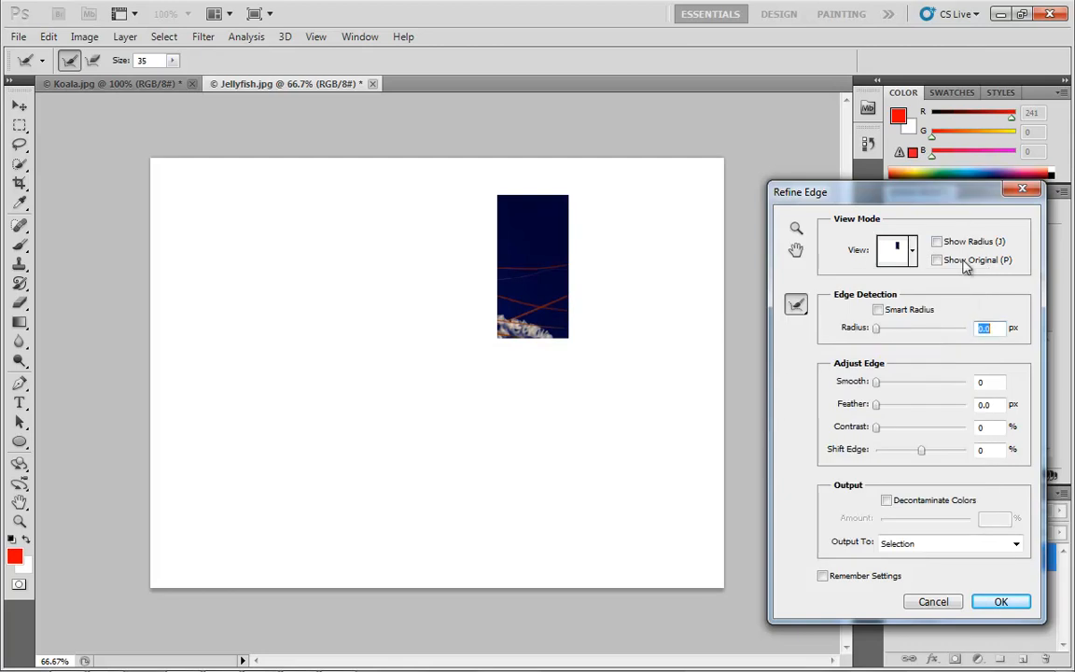
{"action": "left_click", "coordinate": [937, 241]}
{"action": "left_click", "coordinate": [938, 244]}
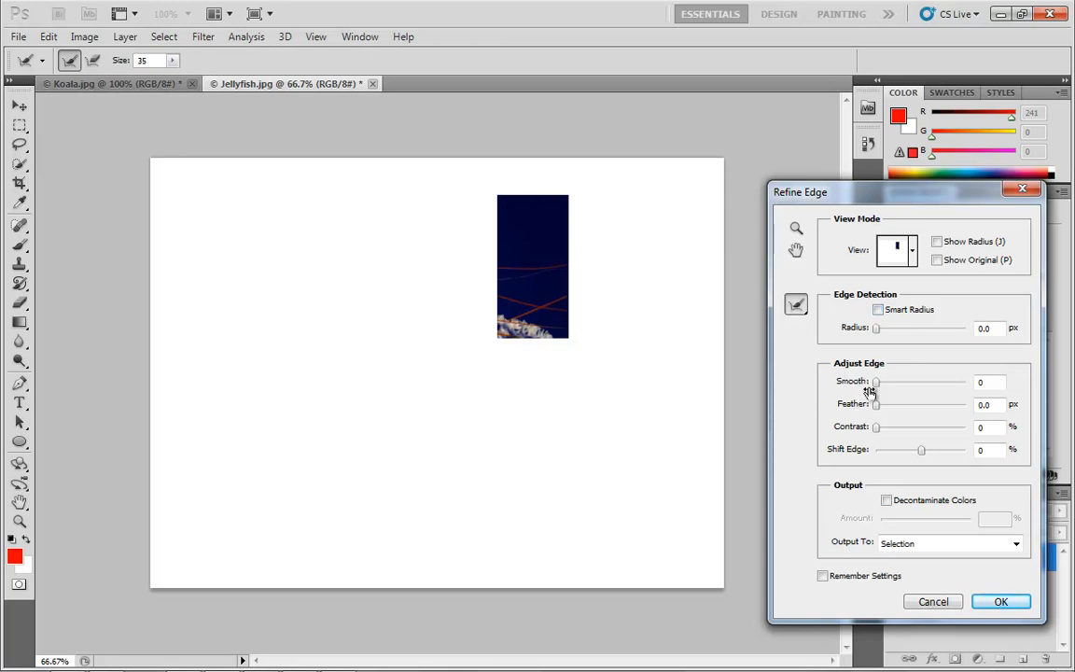
- Try edge adjustments of Smooth 77, Feather 9.9 px and Contrast 100% on the selection
{"action": "left_click_drag", "start_coordinate": [877, 383], "coordinate": [917, 409]}
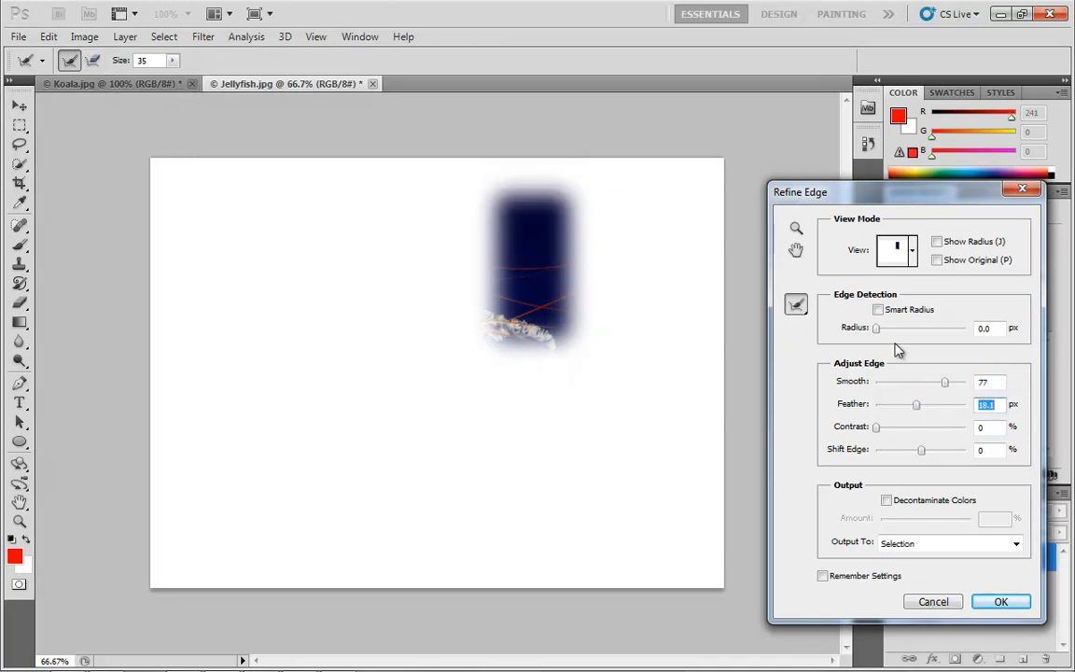
{"action": "left_click_drag", "start_coordinate": [917, 408], "coordinate": [911, 407]}
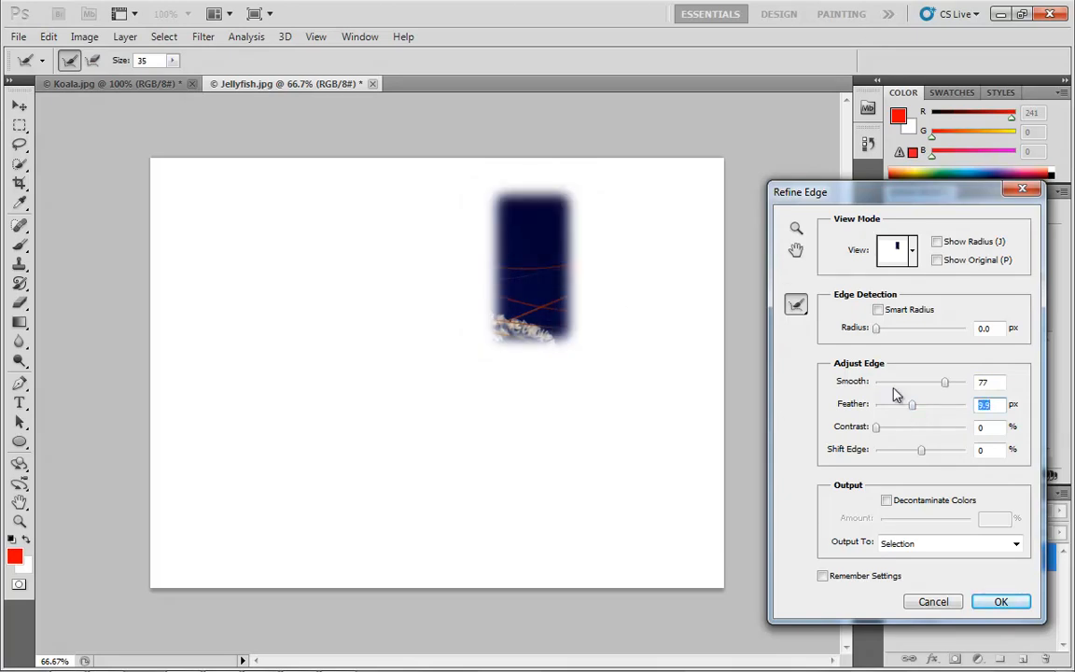
{"action": "left_click_drag", "start_coordinate": [884, 429], "coordinate": [967, 428]}
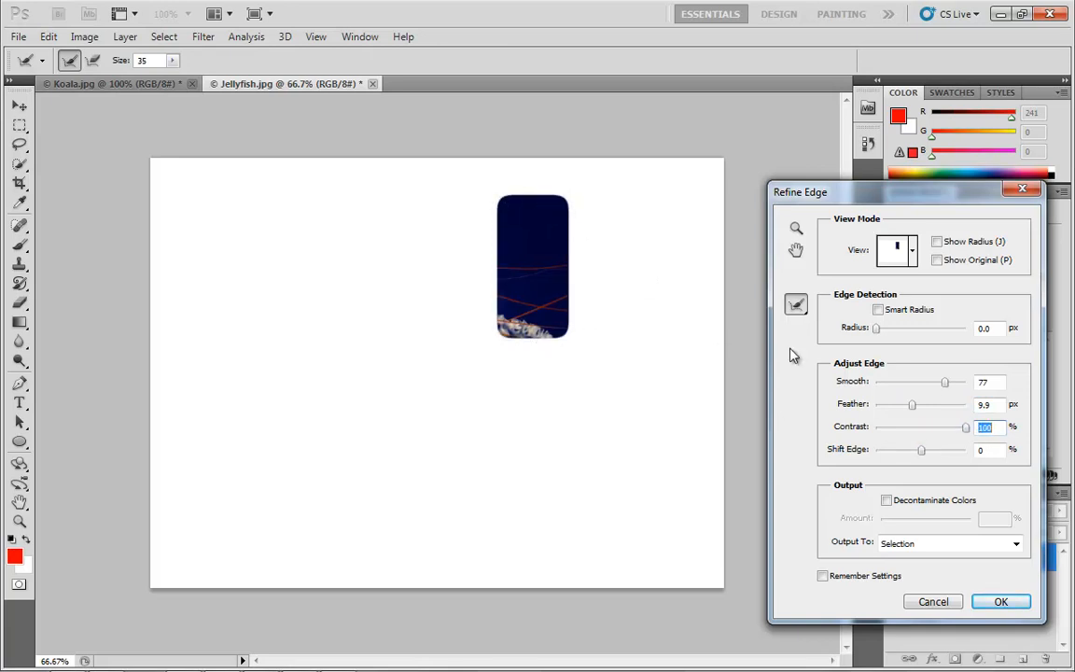
- Reset the Feather, Contrast and Smooth adjustments to 0
{"action": "left_click_drag", "start_coordinate": [912, 405], "coordinate": [876, 405]}
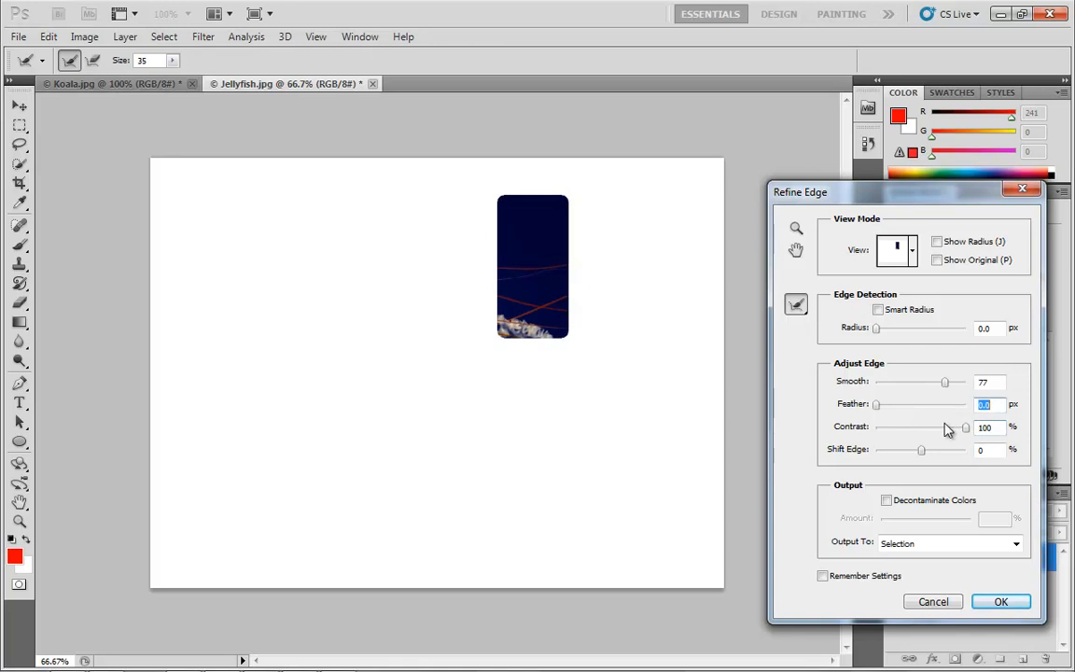
{"action": "left_click_drag", "start_coordinate": [966, 427], "coordinate": [876, 429]}
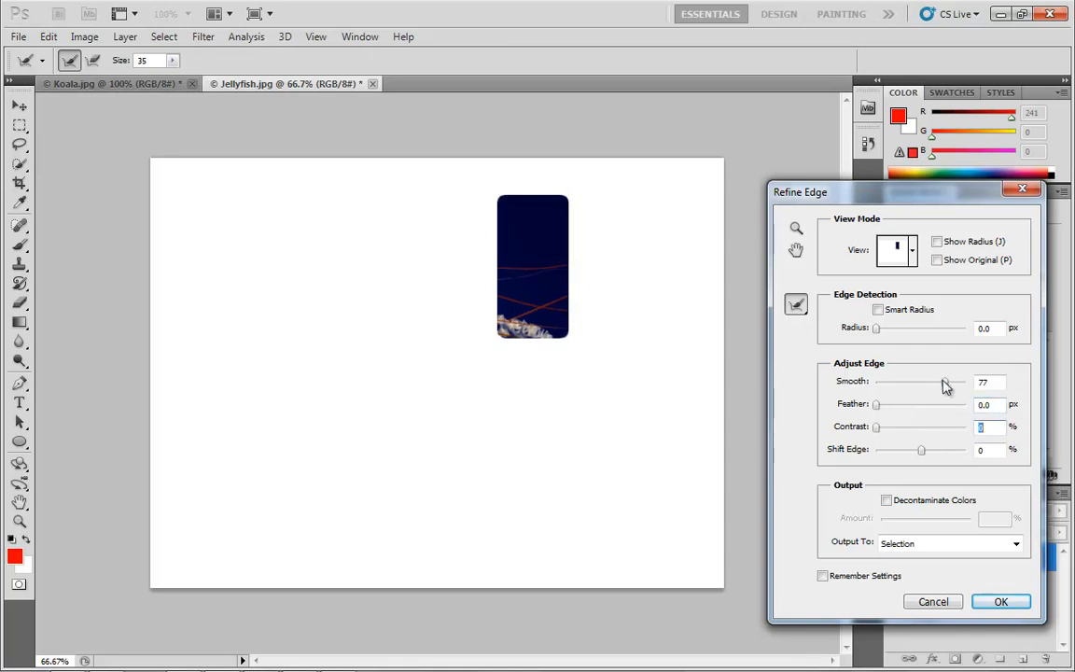
{"action": "left_click_drag", "start_coordinate": [942, 381], "coordinate": [818, 383]}
- Round the selection's corners with Smooth 100, Contrast 96% and Feather 6.8 px, apply the refinement, and deselect
{"action": "left_click_drag", "start_coordinate": [886, 381], "coordinate": [994, 384]}
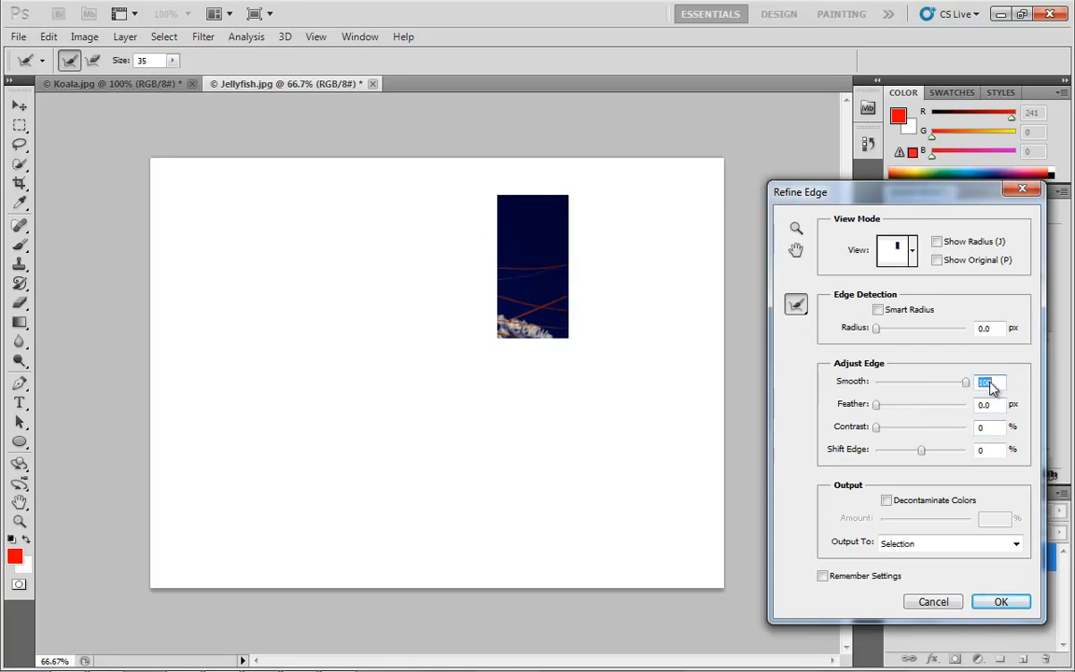
{"action": "left_click_drag", "start_coordinate": [877, 427], "coordinate": [962, 432]}
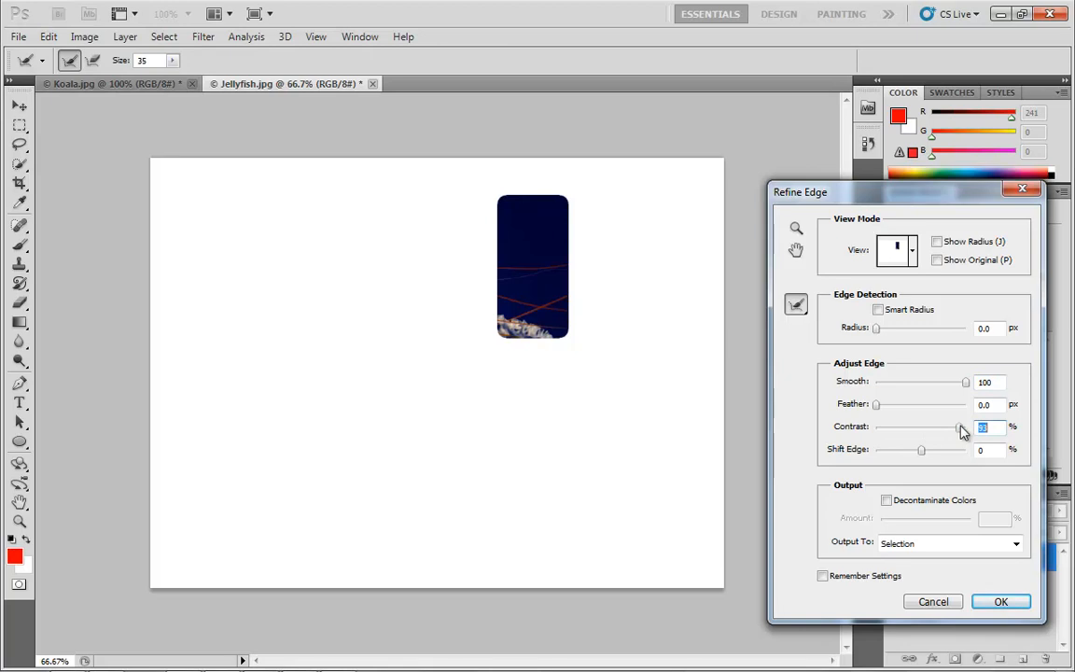
{"action": "left_click_drag", "start_coordinate": [876, 407], "coordinate": [905, 413]}
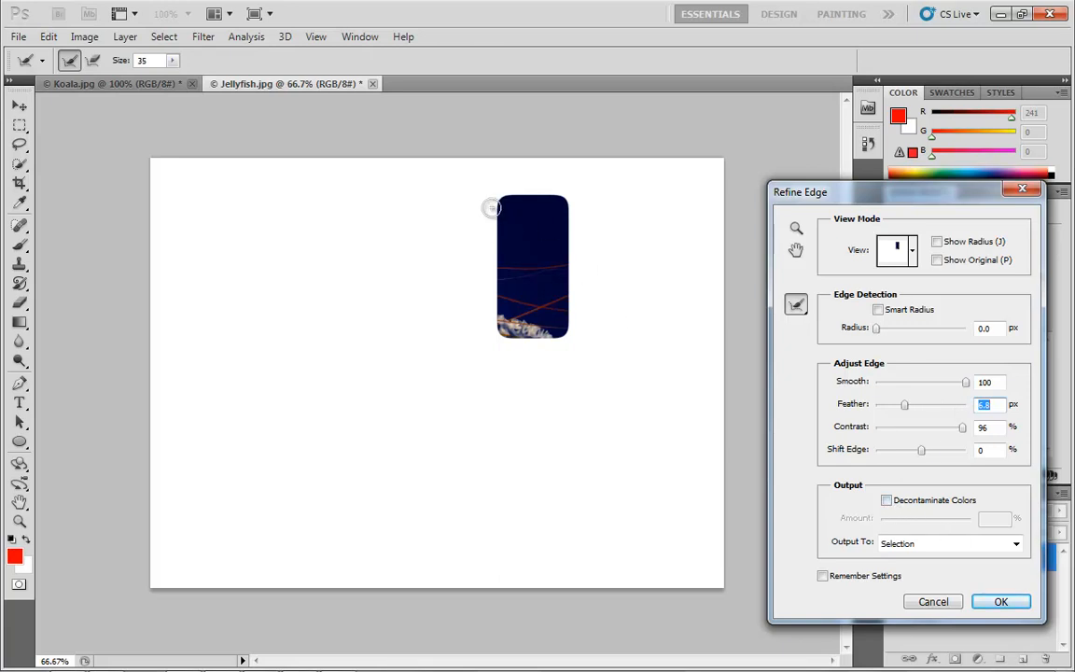
{"action": "left_click", "coordinate": [1002, 601]}
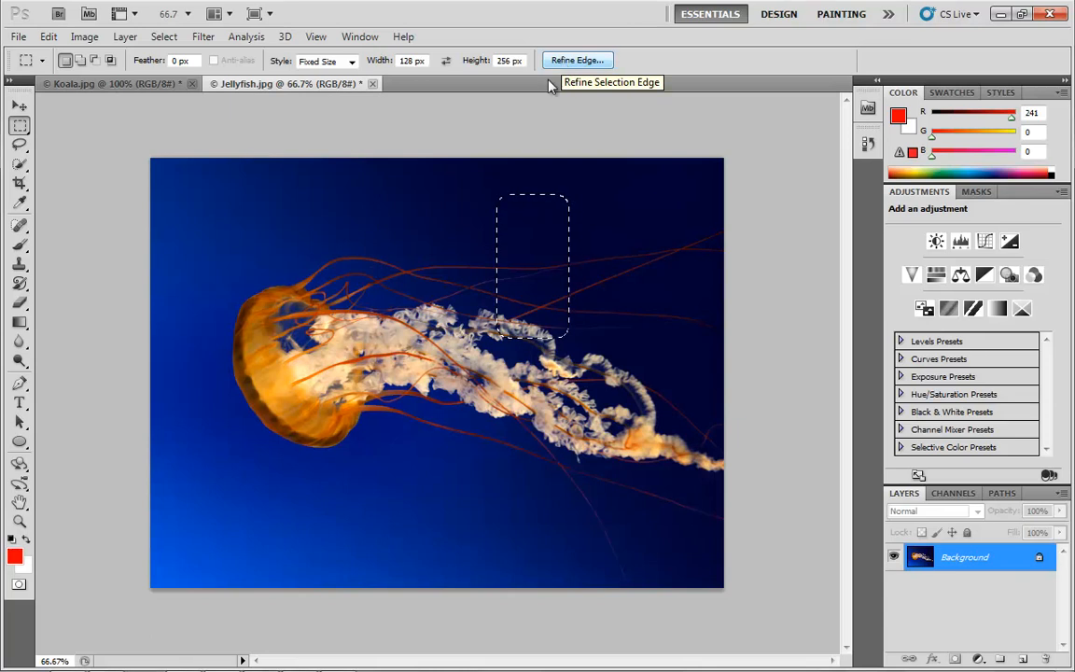
{"action": "key", "text": "ctrl+d"}
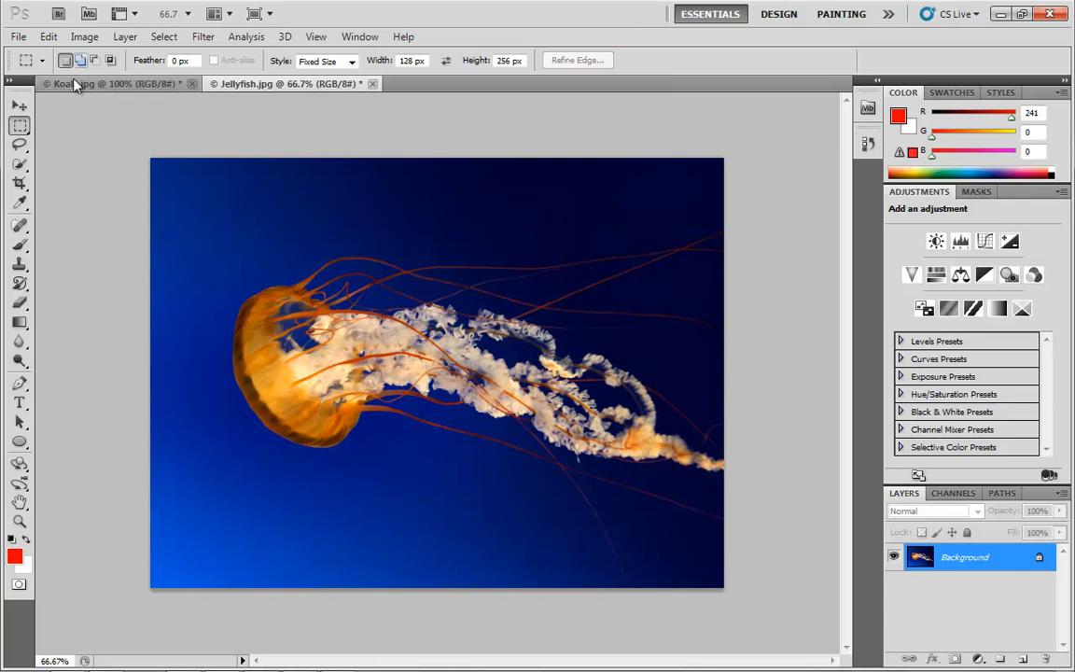
- Switch to the Elliptical Marquee tool and draw several ellipses, ending with a large circle around the jellyfish's tentacles
{"action": "left_click", "coordinate": [26, 145]}
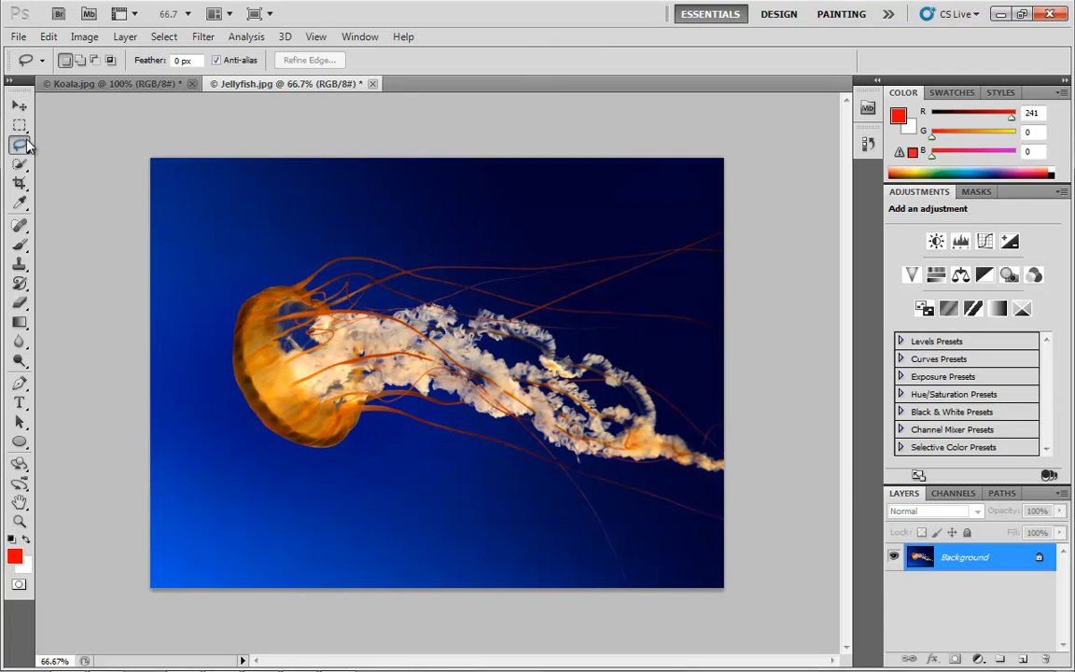
{"action": "left_click", "coordinate": [23, 125]}
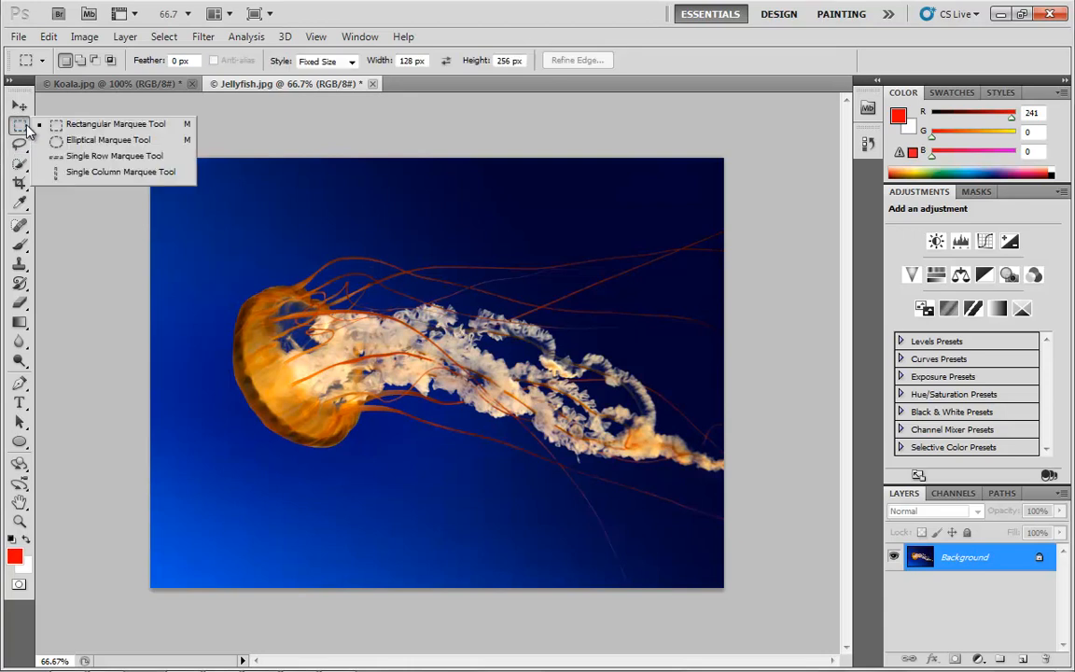
{"action": "left_click", "coordinate": [111, 141]}
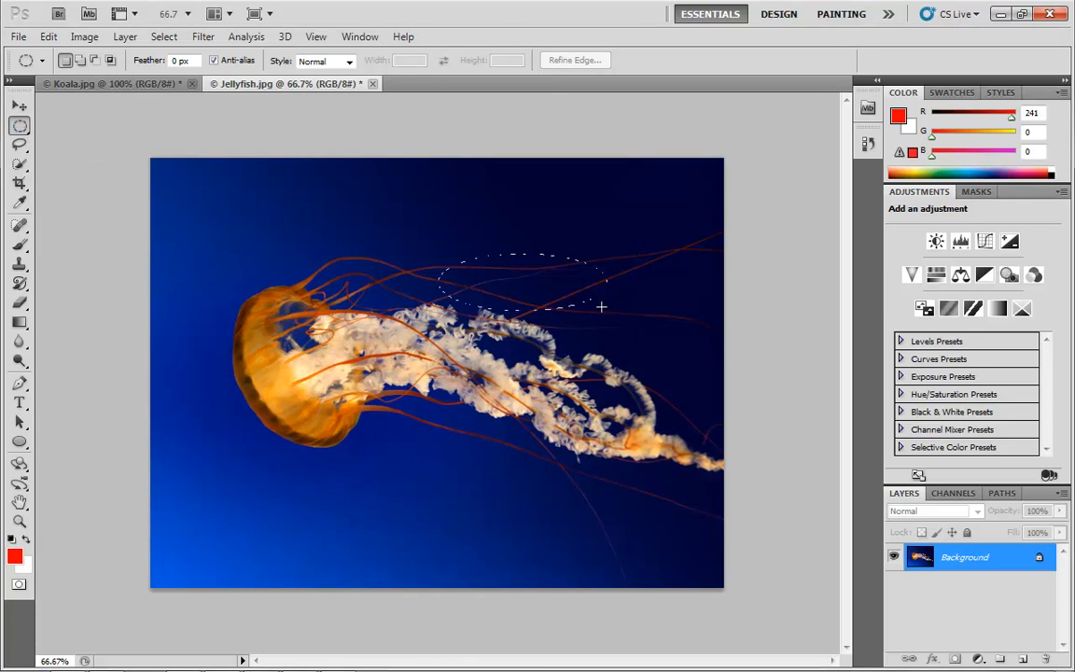
{"action": "left_click_drag", "start_coordinate": [601, 306], "coordinate": [687, 355]}
{"action": "mouse_move", "coordinate": [317, 464]}
{"action": "left_mouse_down"}
{"action": "mouse_move", "coordinate": [382, 521]}
{"action": "mouse_move", "coordinate": [549, 564]}
{"action": "left_mouse_up"}
{"action": "mouse_move", "coordinate": [400, 219]}
{"action": "left_mouse_down"}
{"action": "mouse_move", "coordinate": [435, 392]}
{"action": "mouse_move", "coordinate": [489, 448]}
{"action": "left_mouse_up"}
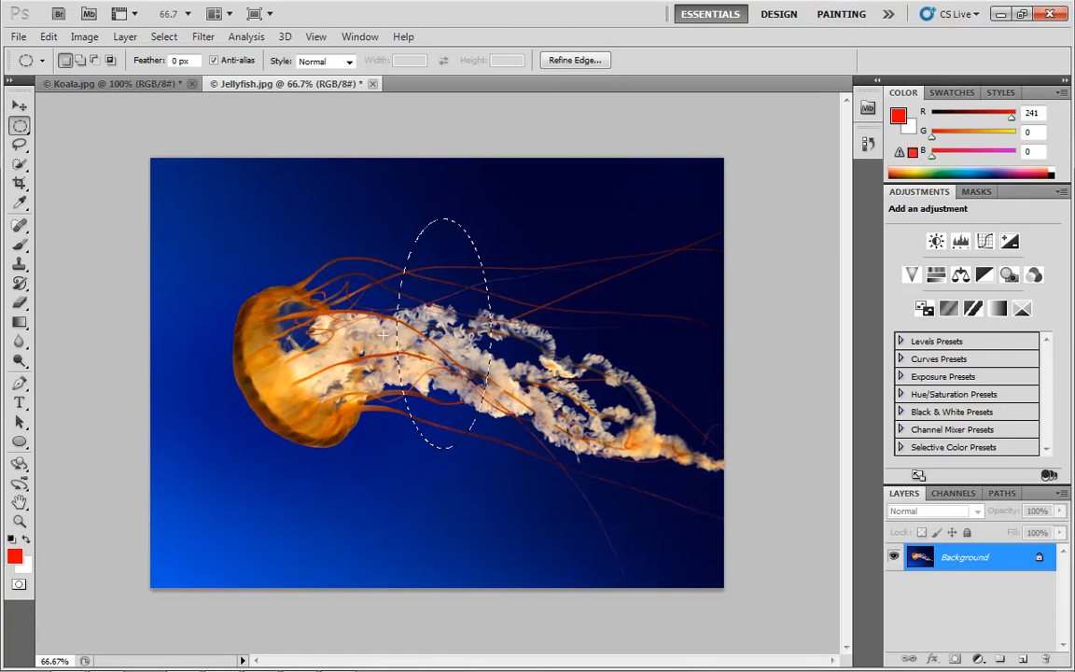
{"action": "left_click", "coordinate": [492, 364]}
{"action": "left_click_drag", "start_coordinate": [624, 481], "coordinate": [653, 515]}
- Return to the Rectangular Marquee tool and place a fixed 128 by 256 px selection over the jellyfish's bell
{"action": "right_click", "coordinate": [18, 130]}
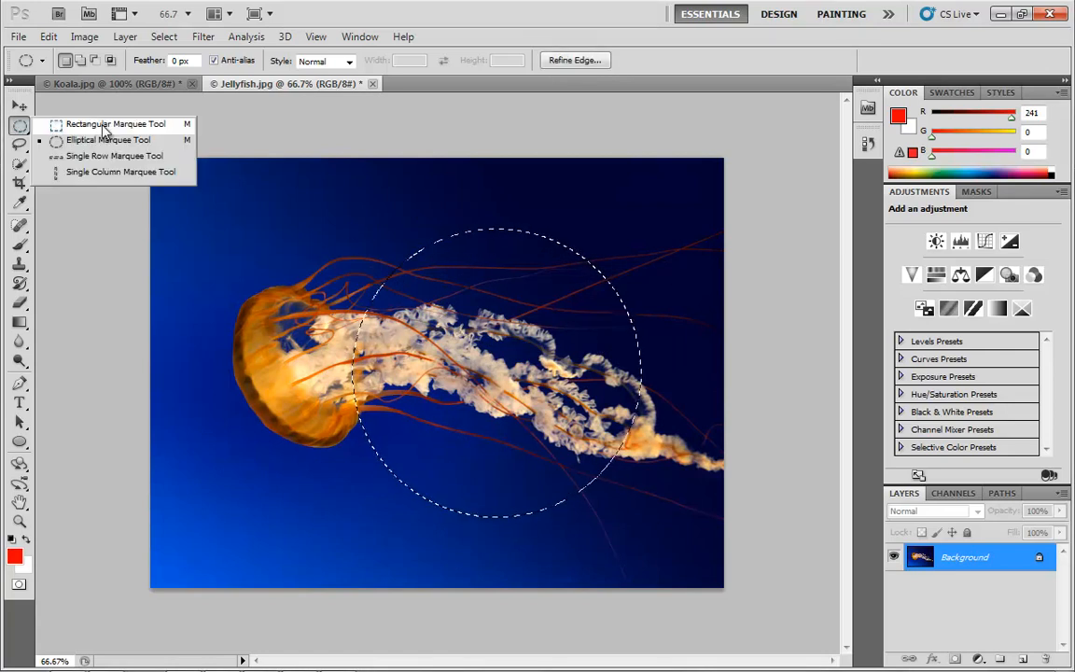
{"action": "left_click", "coordinate": [104, 124]}
{"action": "left_click", "coordinate": [269, 212]}
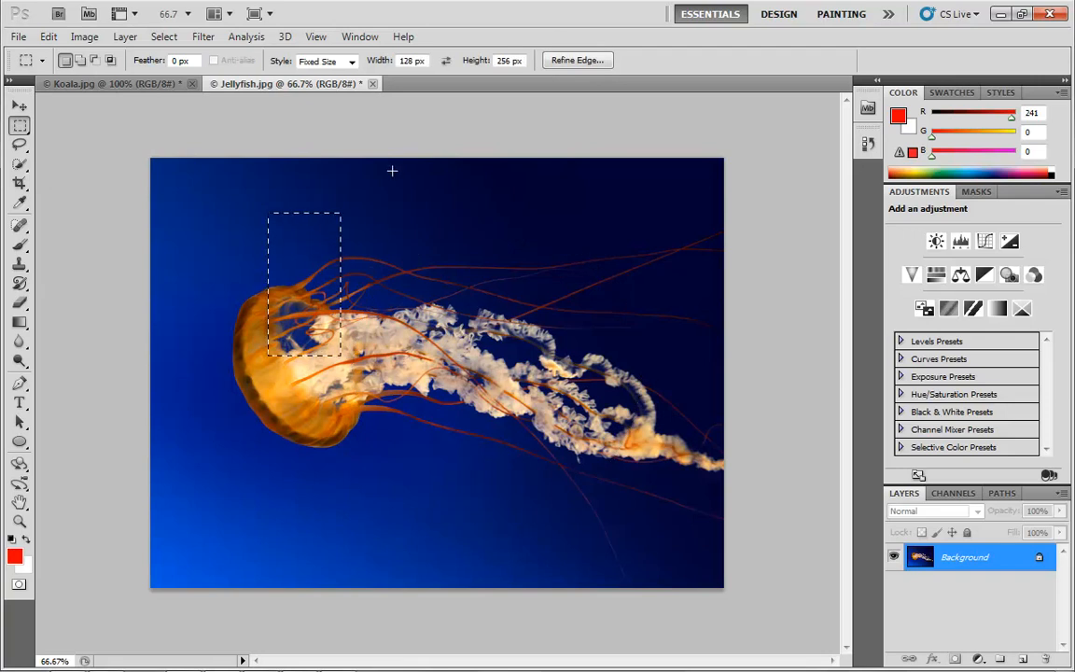
- Set the marquee style back to Normal, draw a free rectangular selection over the tentacles, and deselect it
{"action": "left_click", "coordinate": [326, 61]}
{"action": "left_click", "coordinate": [314, 76]}
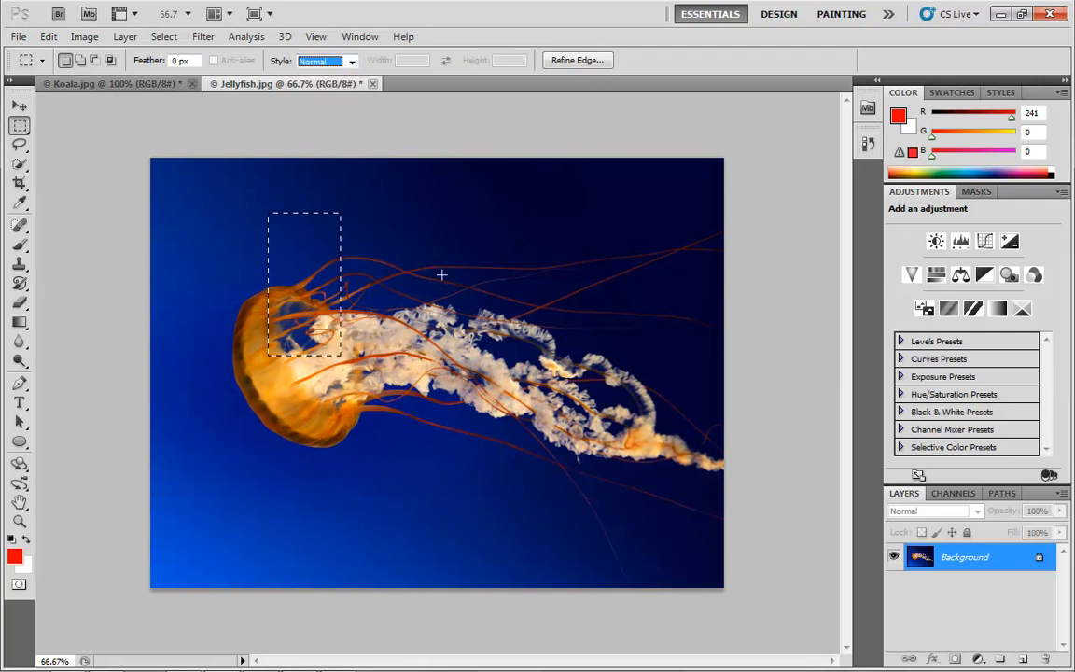
{"action": "left_click_drag", "start_coordinate": [381, 200], "coordinate": [593, 412]}
{"action": "left_click", "coordinate": [609, 315]}
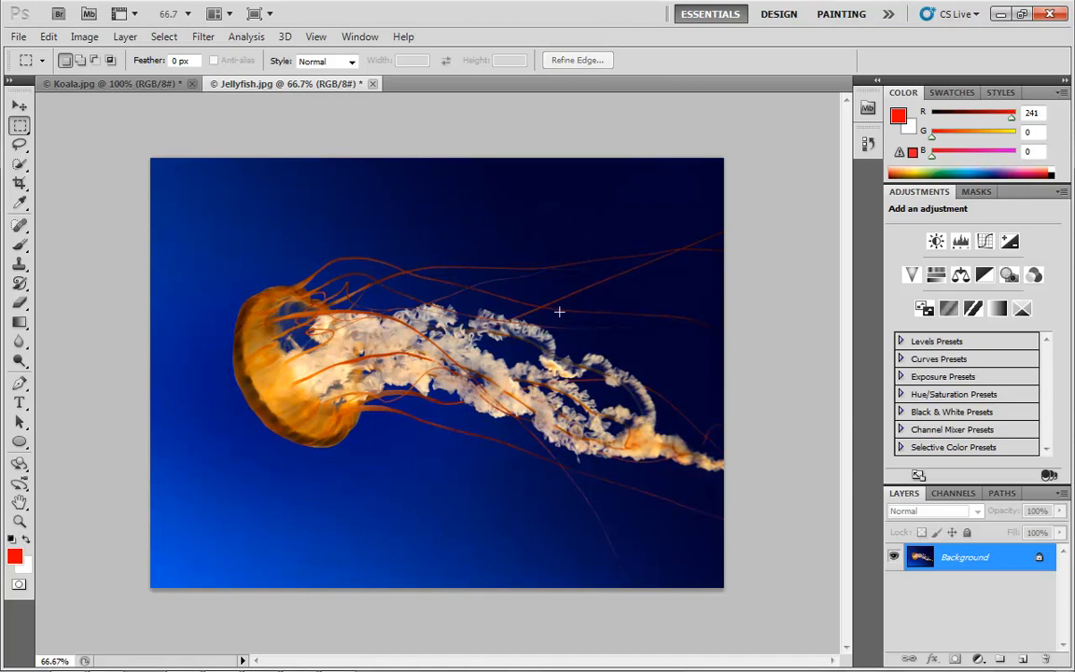
- Draw several elliptical selections over the open water above the tentacles with the Elliptical Marquee tool
{"action": "left_click", "coordinate": [22, 126]}
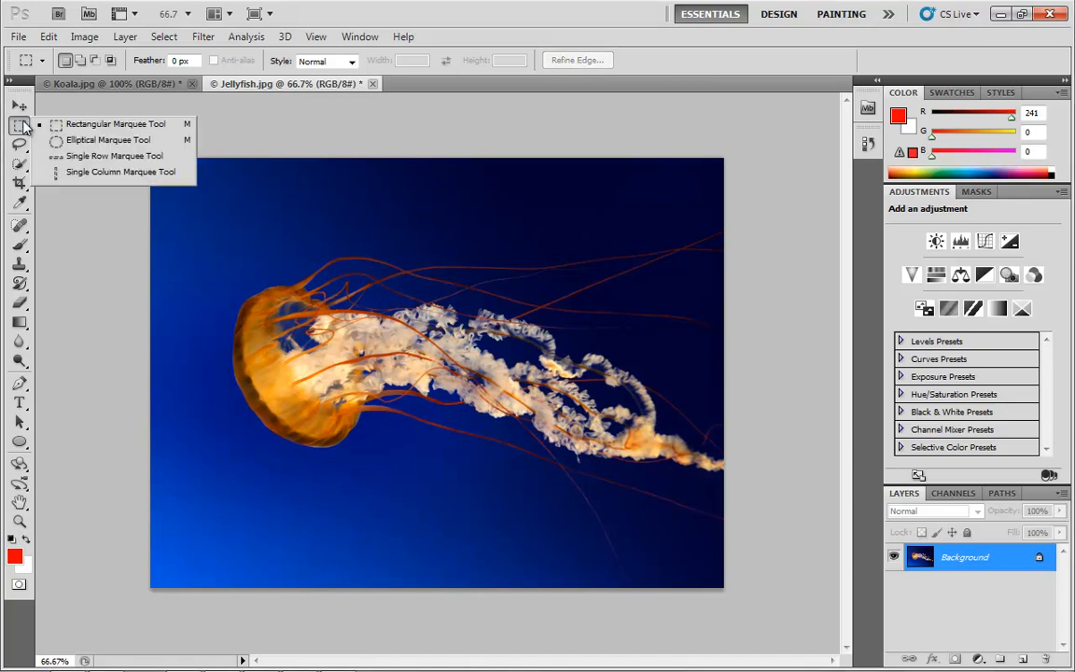
{"action": "left_click", "coordinate": [88, 142]}
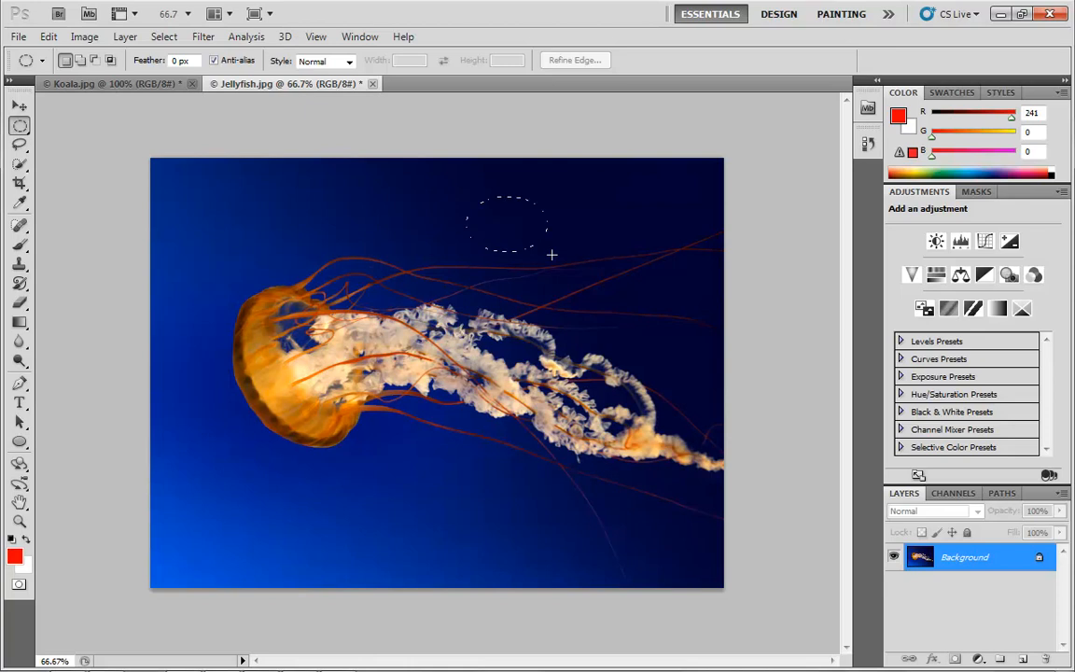
{"action": "left_click", "coordinate": [598, 312]}
{"action": "left_click_drag", "start_coordinate": [464, 220], "coordinate": [529, 266]}
{"action": "left_click", "coordinate": [534, 281]}
{"action": "left_click_drag", "start_coordinate": [562, 311], "coordinate": [559, 307]}
{"action": "left_click_drag", "start_coordinate": [433, 199], "coordinate": [279, 301]}
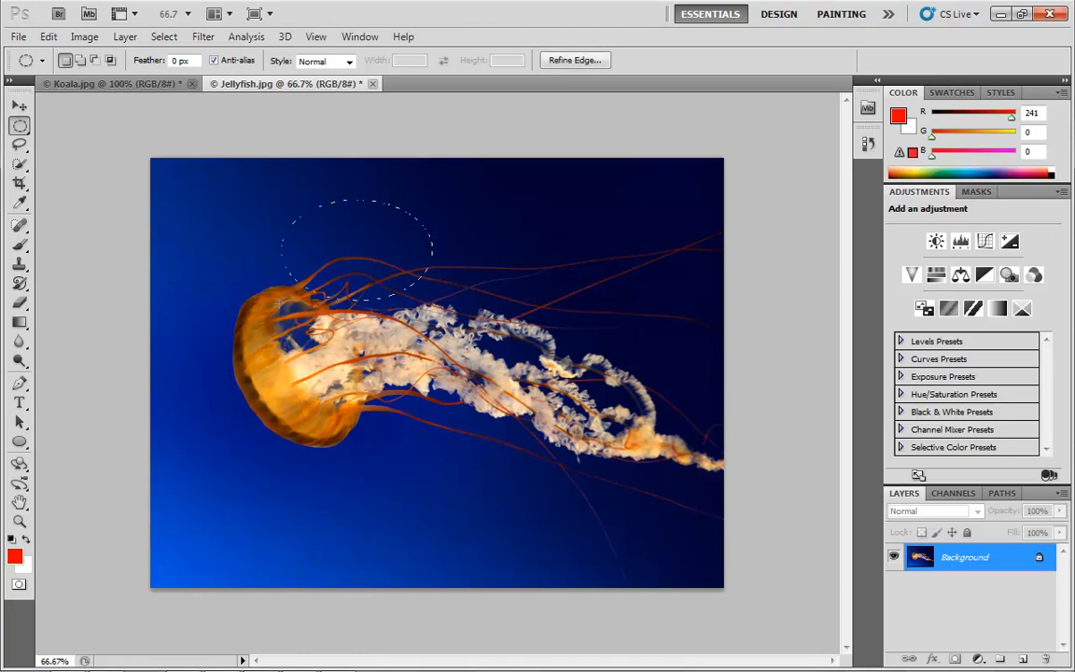
- Replace the ellipse with a circular selection drawn outward from its centre above the tentacles, and clear it
{"action": "left_click", "coordinate": [403, 532]}
{"action": "key", "text": "ctrl+z"}
{"action": "key", "text": "ctrl+z"}
{"action": "key", "text": "alt"}
{"action": "left_click", "coordinate": [485, 240]}
{"action": "left_click", "coordinate": [541, 290]}
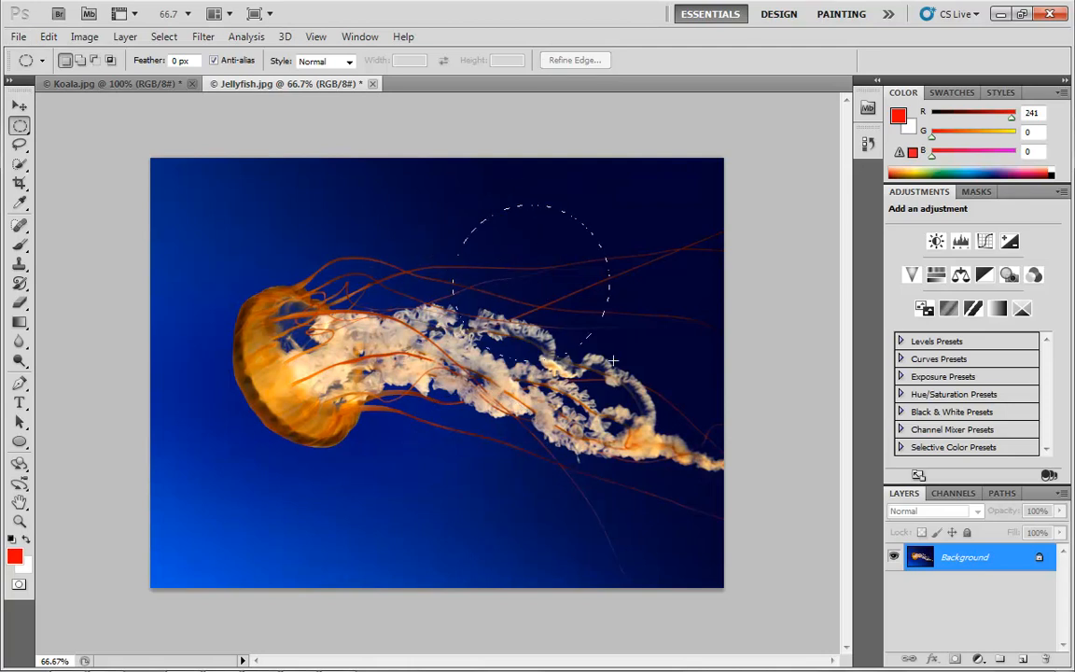
{"action": "left_click", "coordinate": [543, 334]}
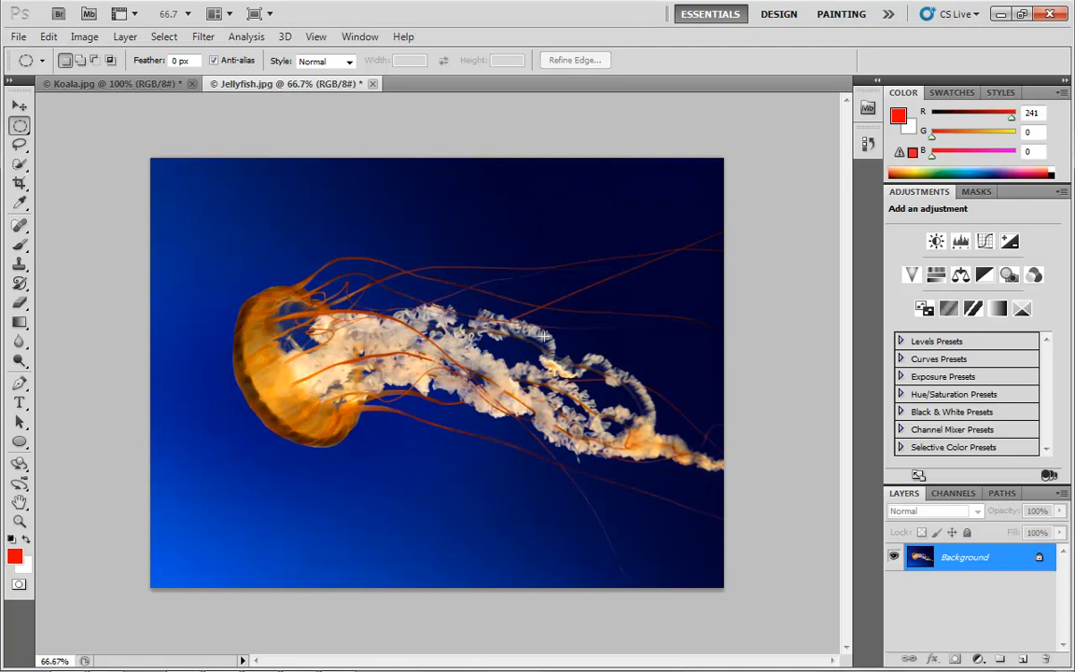
- Draw a rectangular selection above the tentacles with the Rectangular Marquee tool and clear it
{"action": "left_click", "coordinate": [18, 125]}
{"action": "left_click", "coordinate": [84, 117]}
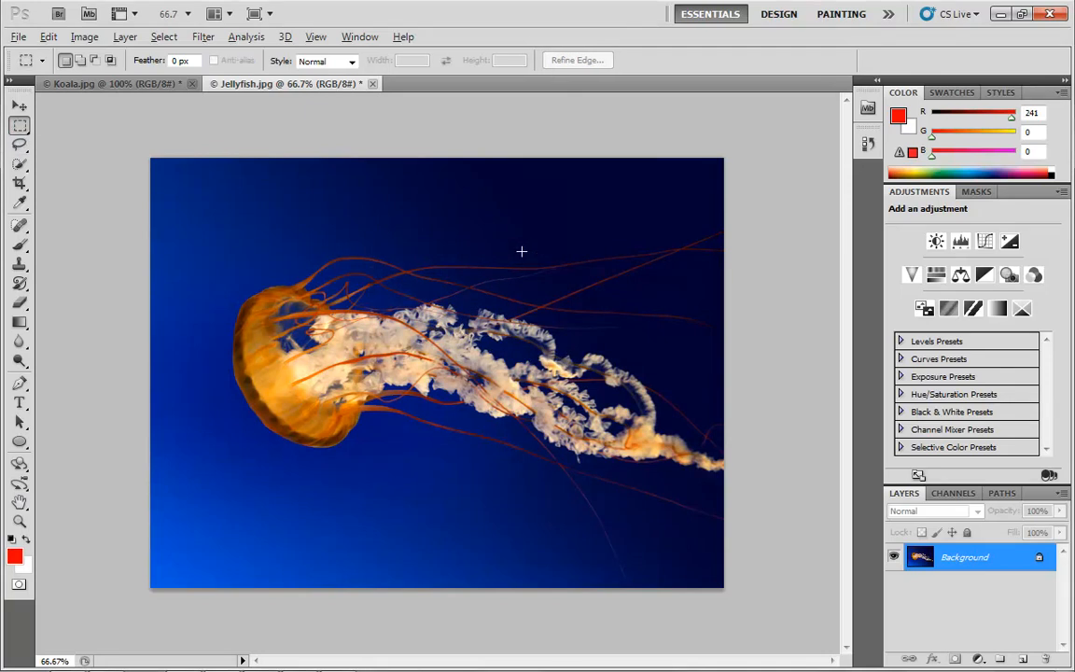
{"action": "left_click_drag", "start_coordinate": [586, 316], "coordinate": [557, 275]}
{"action": "left_click", "coordinate": [485, 287]}
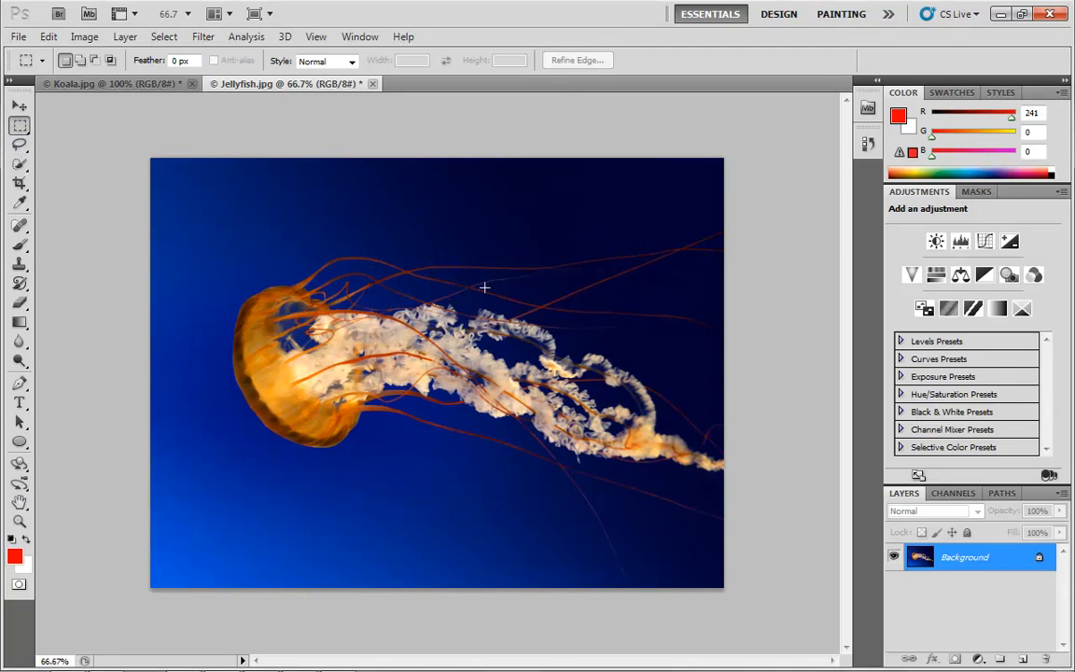
- Draw a circular selection over the upper tentacles with the Elliptical Marquee tool and clear it
{"action": "left_click", "coordinate": [19, 125]}
{"action": "left_click", "coordinate": [84, 135]}
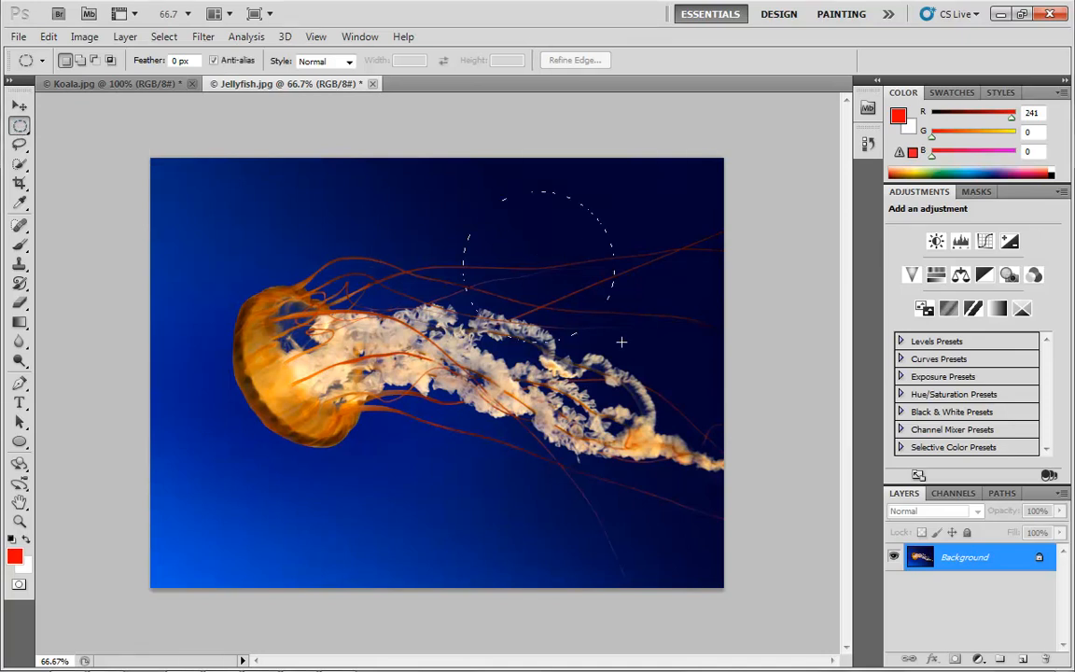
{"action": "left_click_drag", "start_coordinate": [621, 341], "coordinate": [621, 343]}
{"action": "left_click", "coordinate": [675, 422]}
- With Anti-alias on, place a wide, flat elliptical selection in the blue water just below the jellyfish's bell
{"action": "left_click", "coordinate": [19, 125]}
{"action": "left_click", "coordinate": [93, 130]}
{"action": "left_click", "coordinate": [215, 62]}
{"action": "left_click", "coordinate": [215, 61]}
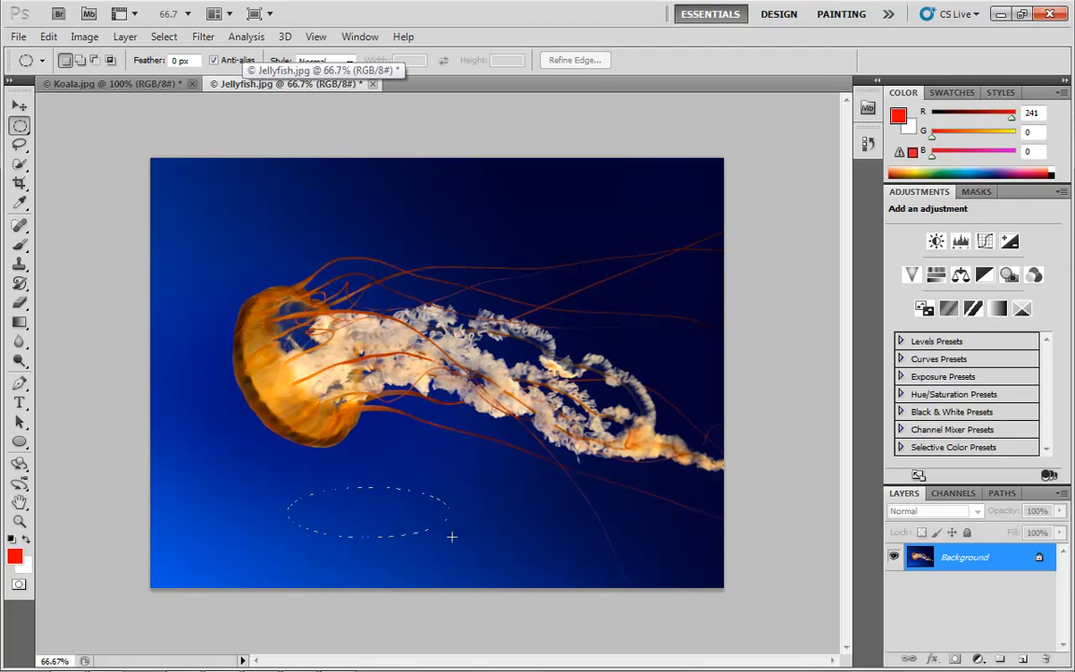
{"action": "left_click_drag", "start_coordinate": [407, 516], "coordinate": [334, 492]}
{"action": "key", "text": "i"}
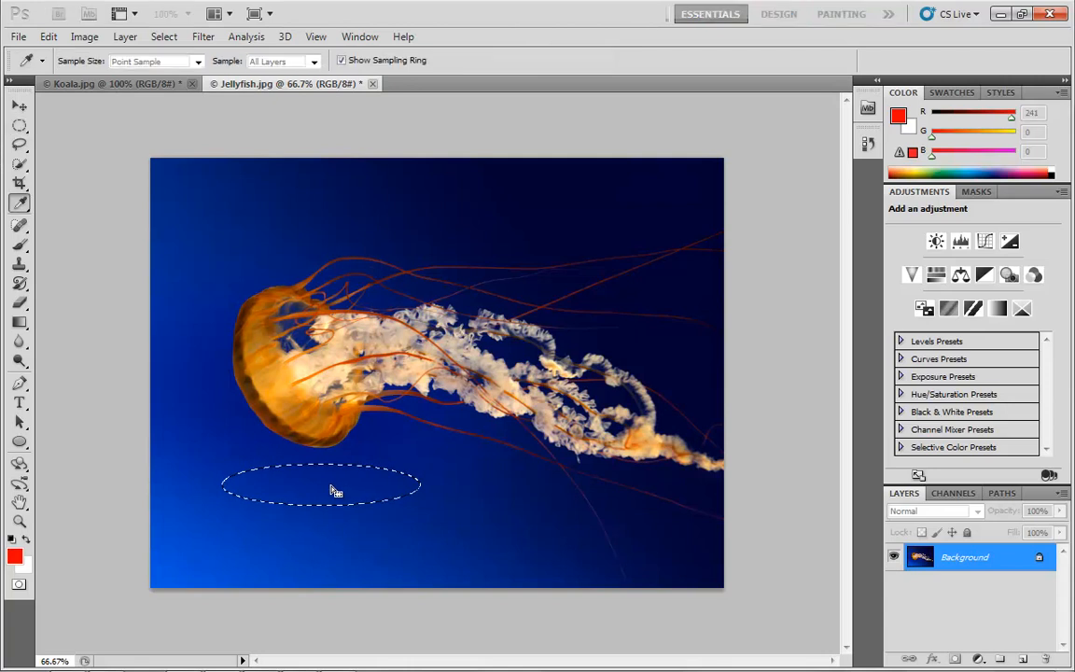
{"action": "key", "text": "Delete"}
{"action": "left_click", "coordinate": [628, 209]}
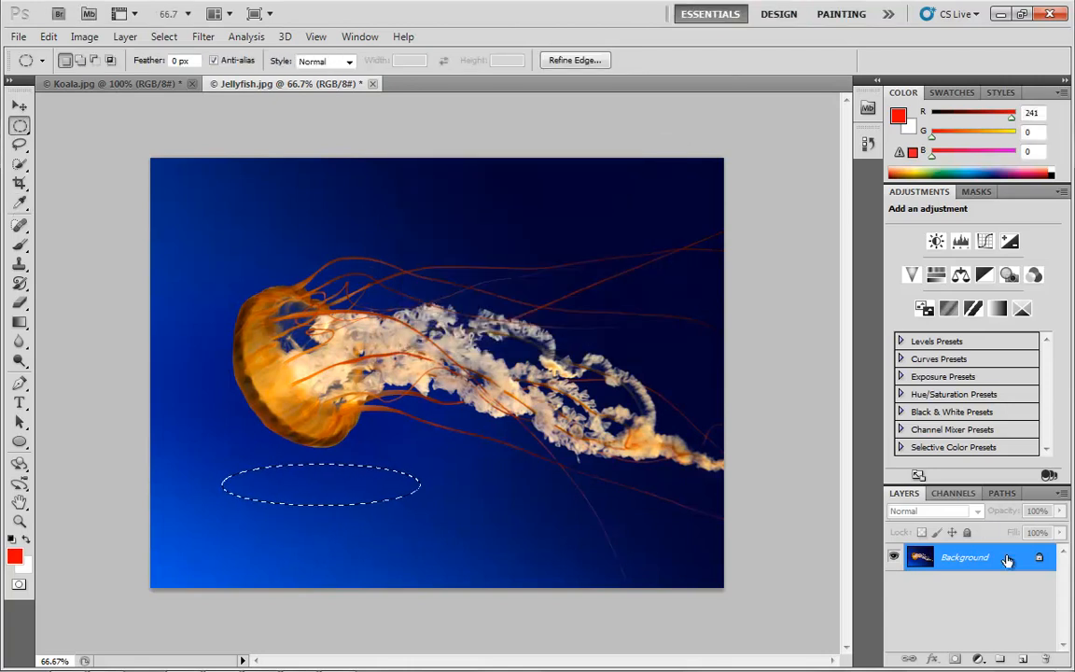
- Fill the elliptical selection below the bell with the Background Color at 100% opacity, and deselect it
{"action": "key", "text": "i"}
{"action": "key", "text": "Delete"}
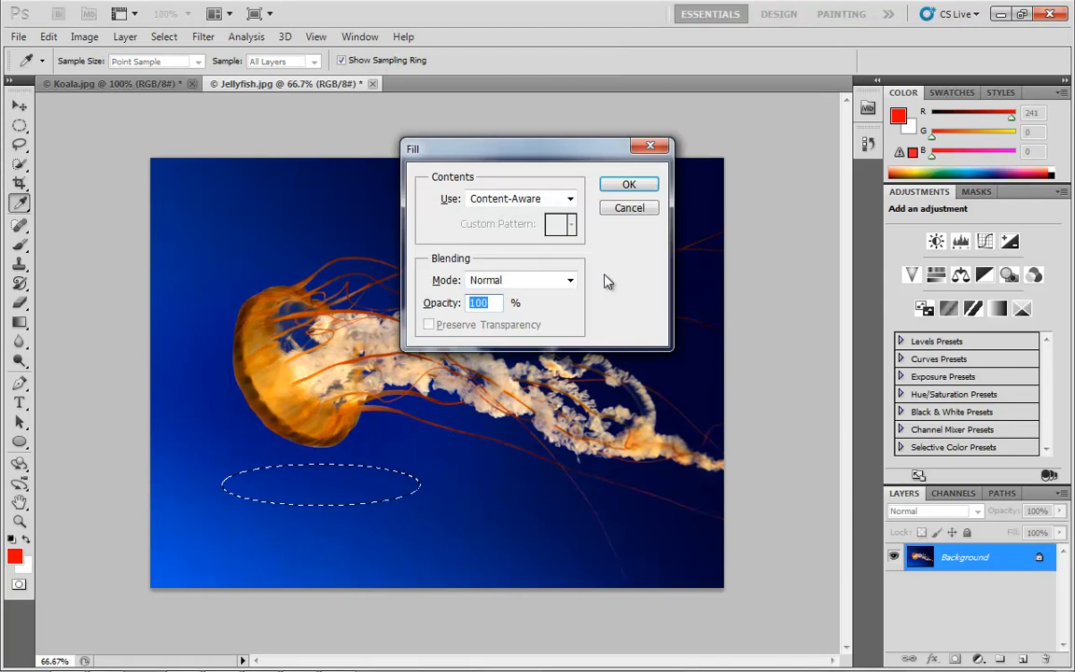
{"action": "left_click", "coordinate": [552, 201]}
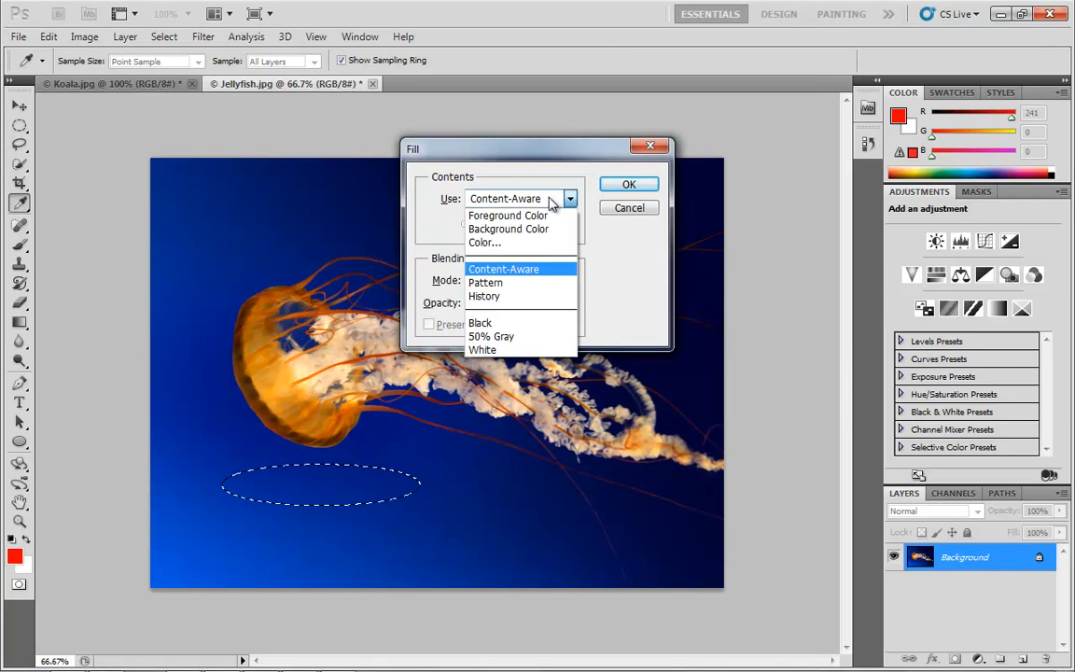
{"action": "left_click", "coordinate": [528, 230]}
{"action": "left_click", "coordinate": [623, 186]}
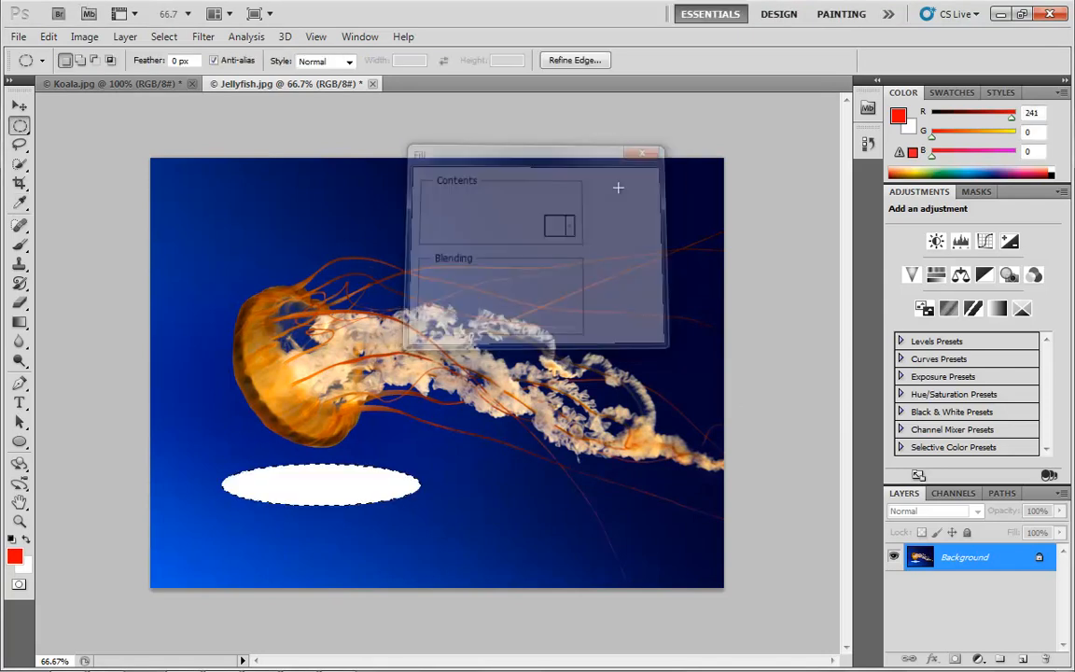
{"action": "key", "text": "ctrl+d"}
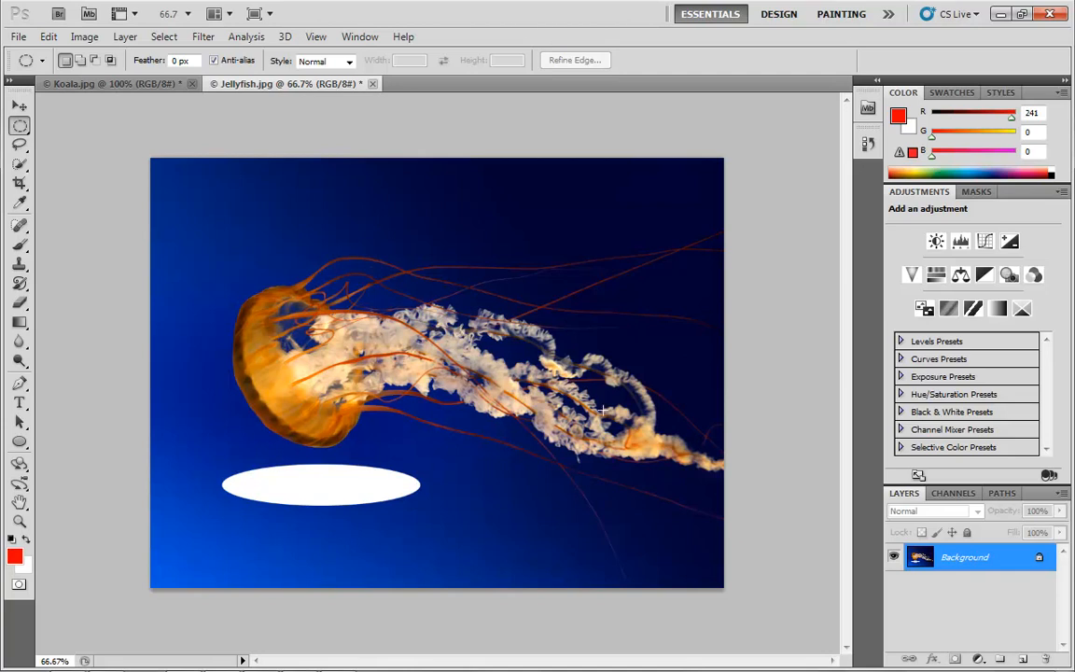
- With Anti-alias off, fill a second flat ellipse below and right of the first with the Background Color, and deselect it
{"action": "key", "text": "ctrl+plus"}
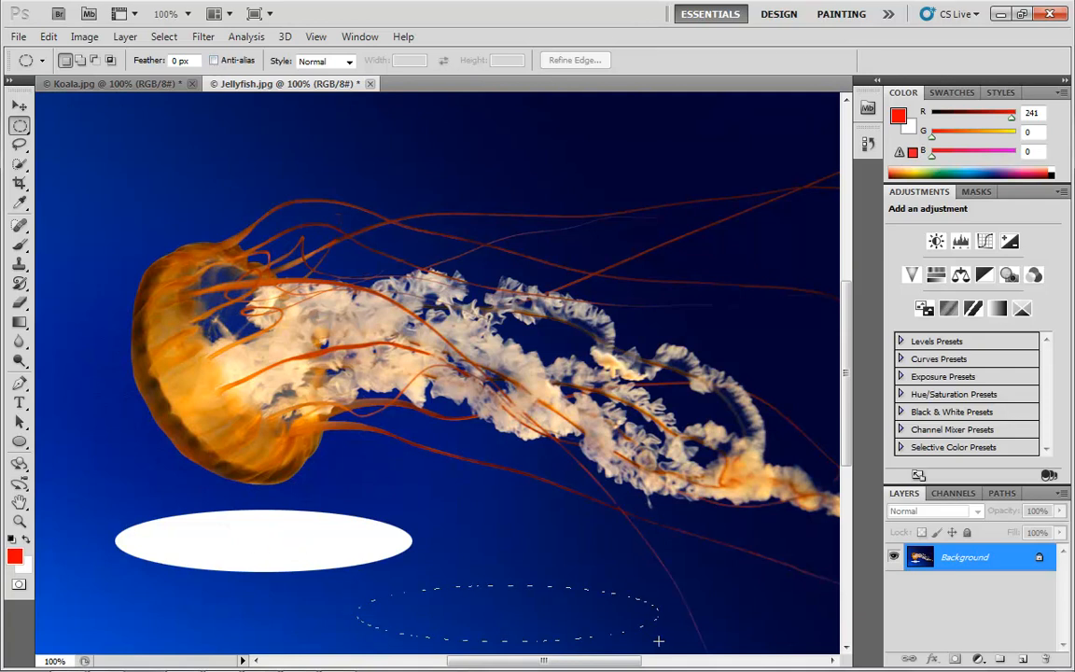
{"action": "key", "text": "shift+F5"}
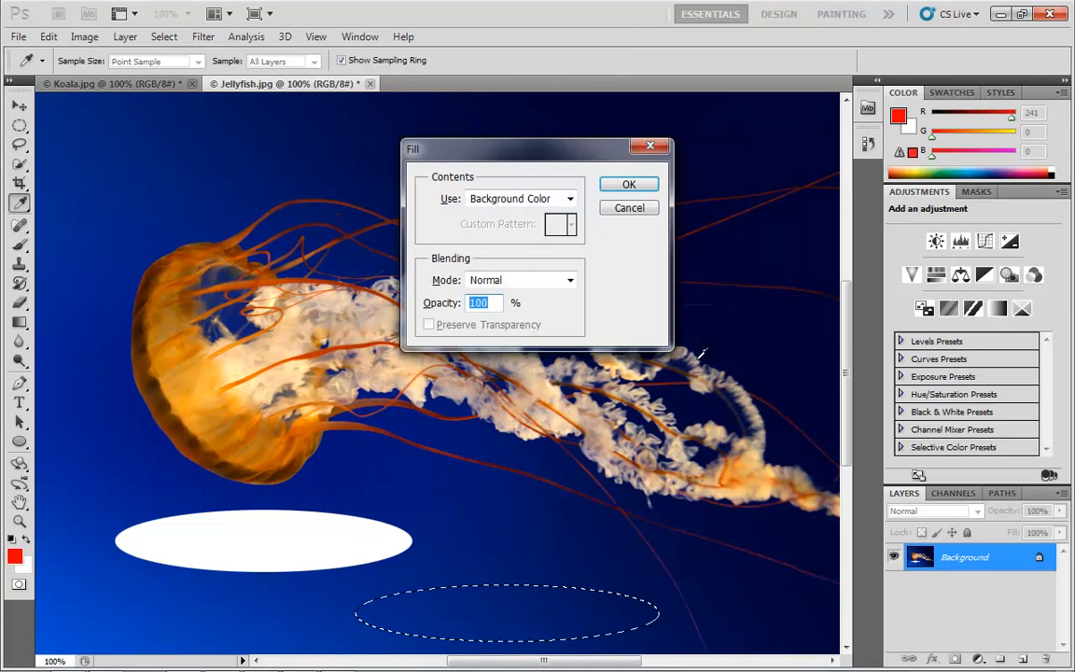
{"action": "left_click", "coordinate": [631, 186]}
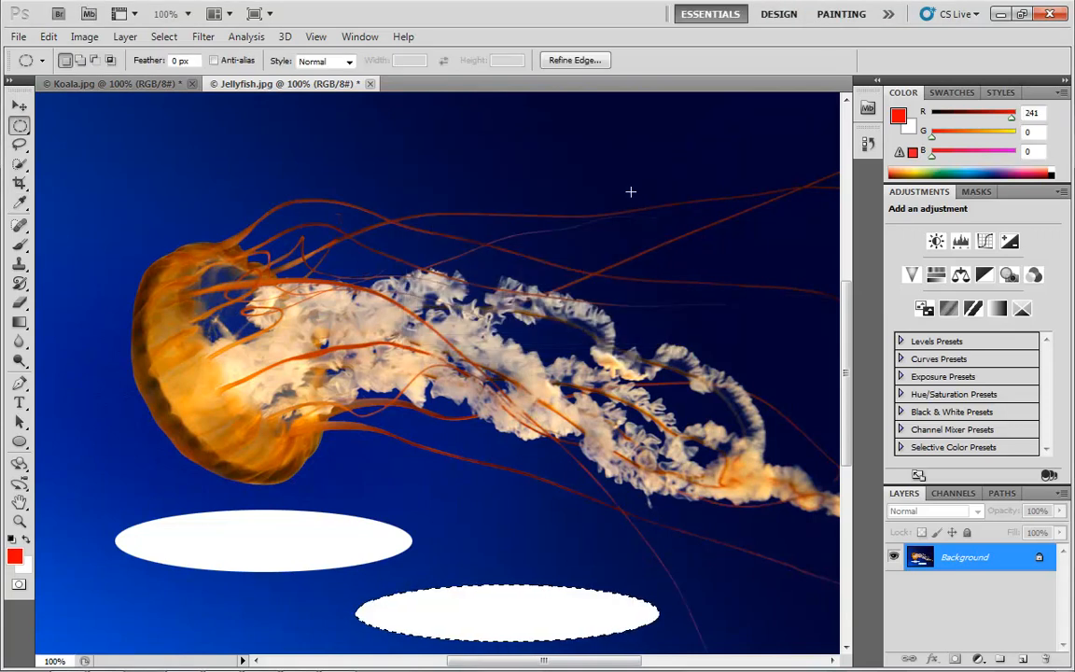
{"action": "key", "text": "ctrl+d"}
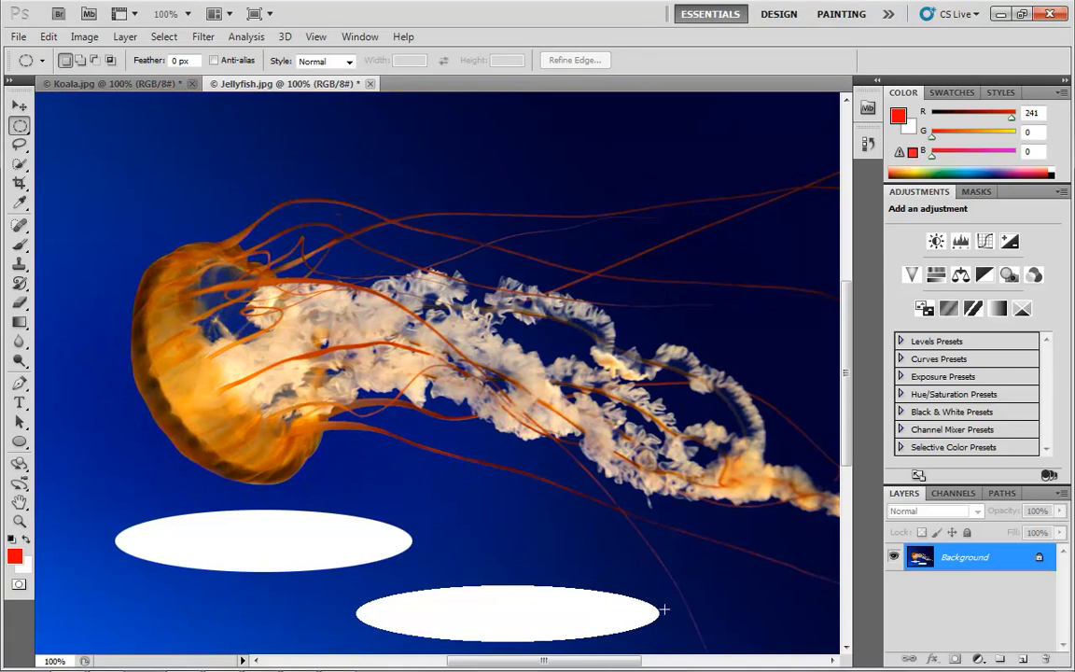
- Compare the edges of the two white ellipses up close, and turn Anti-alias back on
{"action": "scroll", "coordinate": [391, 612], "scroll_direction": "up", "scroll_amount": 5}
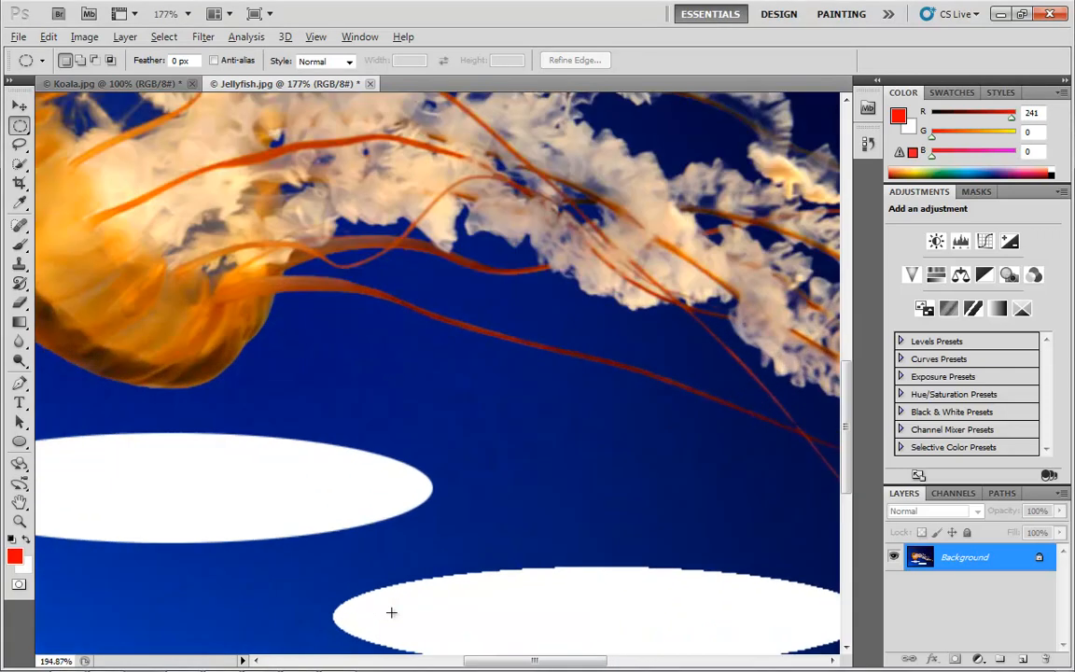
{"action": "left_click_drag", "start_coordinate": [528, 568], "coordinate": [498, 451]}
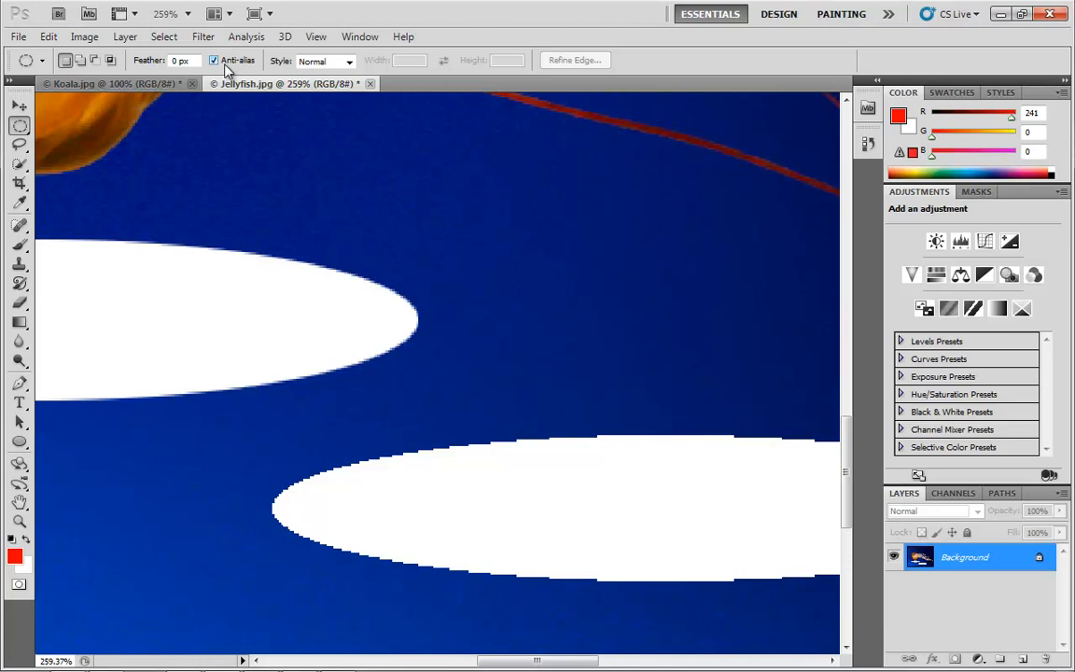
{"action": "scroll", "coordinate": [527, 365], "scroll_direction": "down", "scroll_amount": 5}
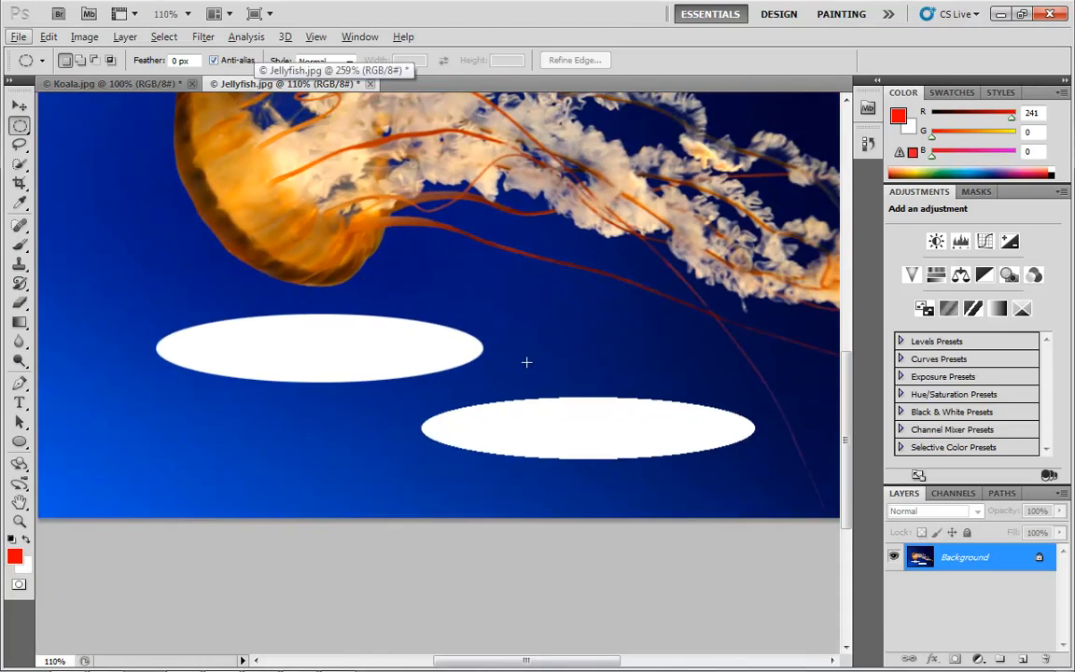
{"action": "left_click", "coordinate": [19, 105]}
{"action": "left_click_drag", "start_coordinate": [602, 305], "coordinate": [564, 406]}
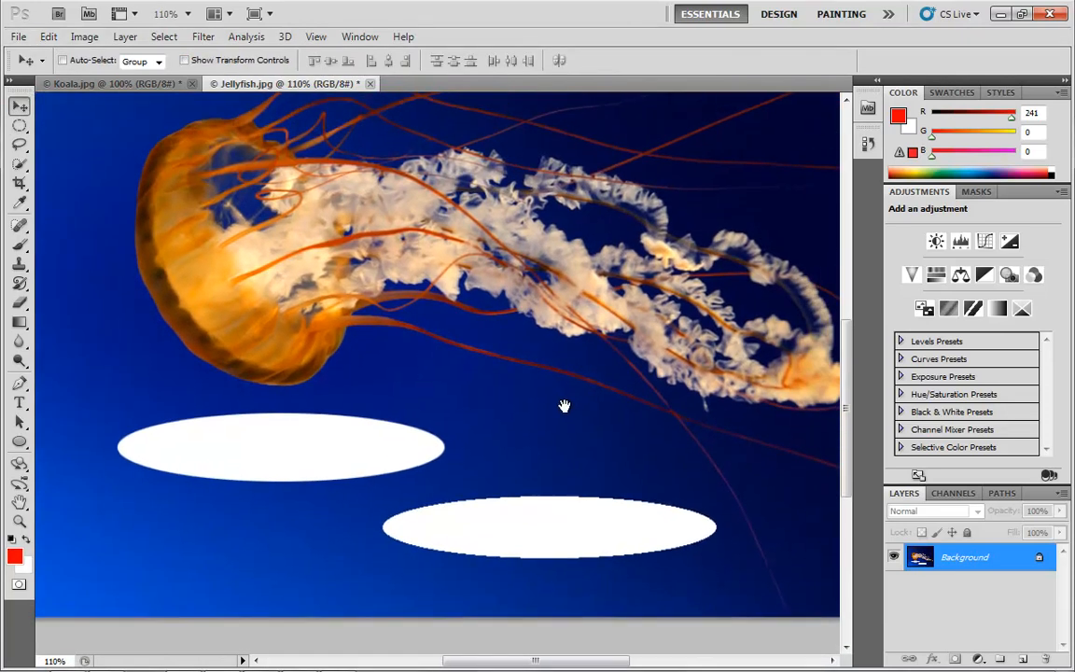
- Draw a rectangular selection between the tentacles and the white ellipses, and move its outline below the first ellipse and back
{"action": "left_click", "coordinate": [20, 125]}
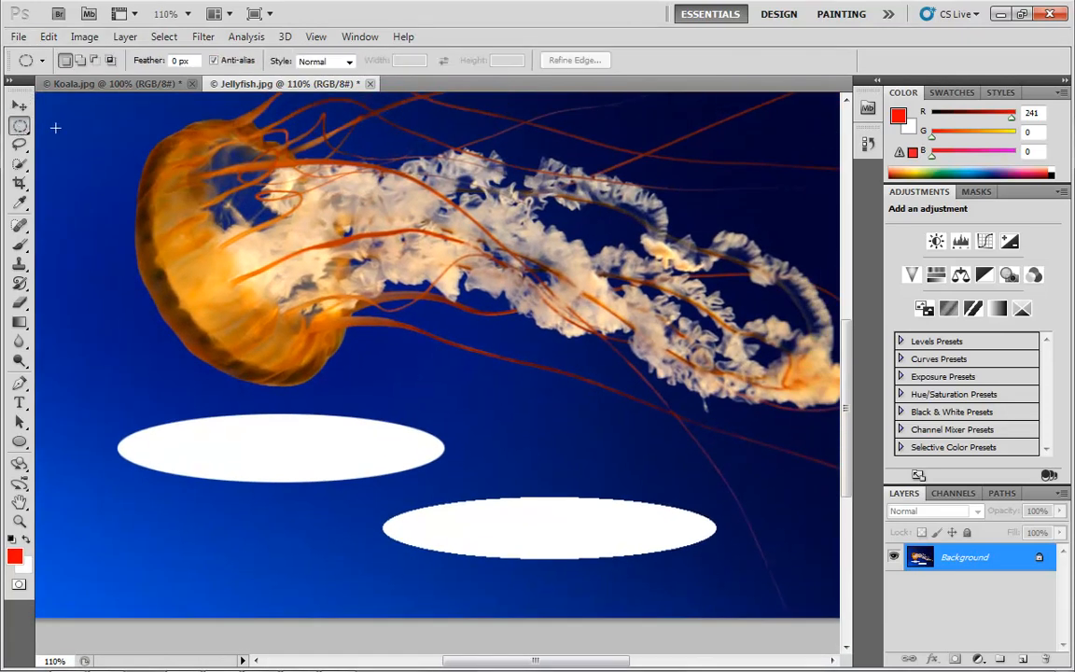
{"action": "left_click", "coordinate": [20, 125]}
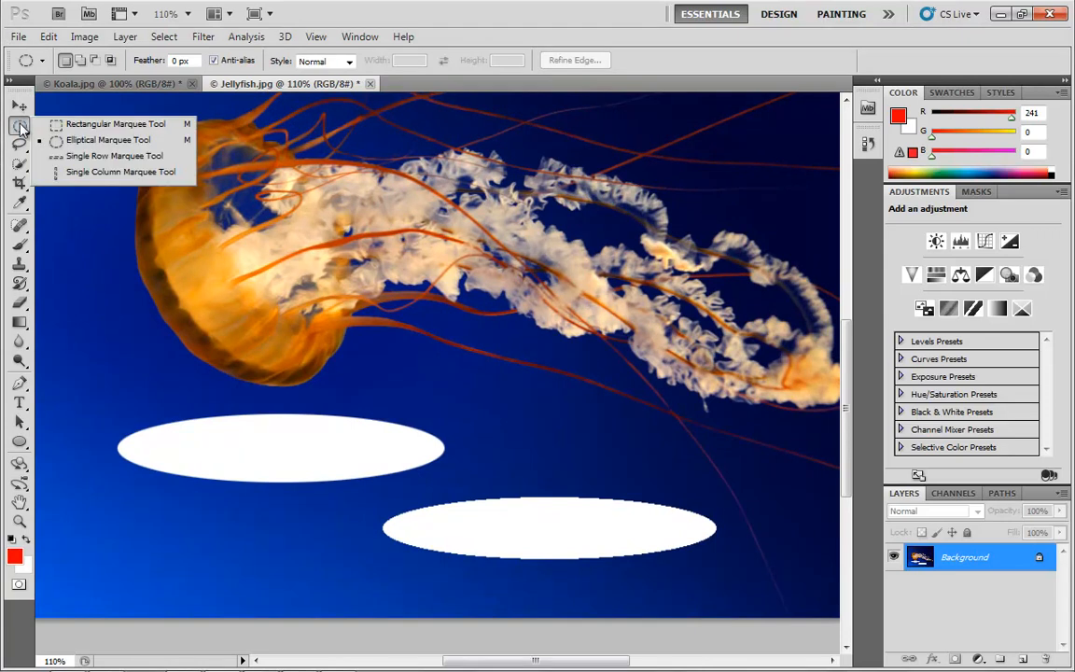
{"action": "left_click", "coordinate": [98, 125]}
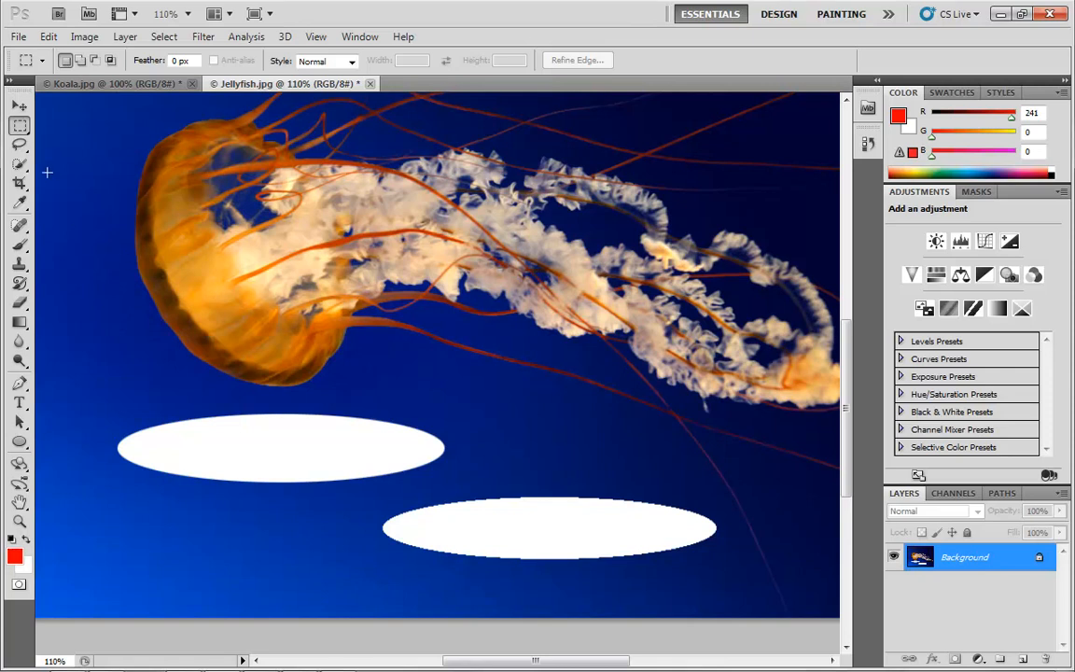
{"action": "left_click_drag", "start_coordinate": [504, 397], "coordinate": [652, 467]}
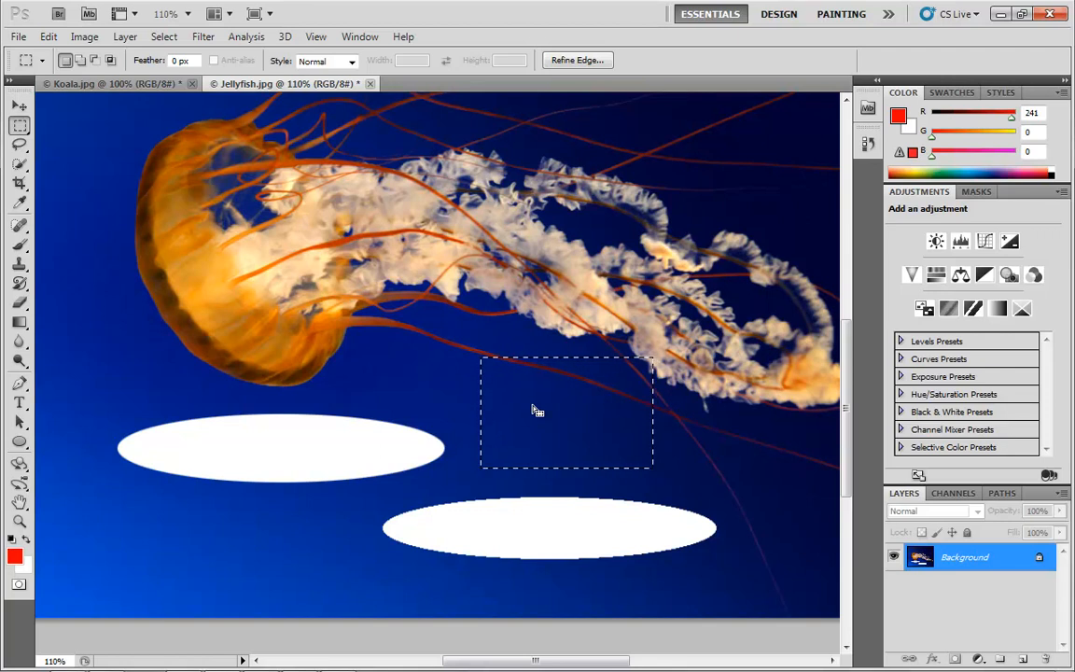
{"action": "left_click_drag", "start_coordinate": [533, 408], "coordinate": [194, 529]}
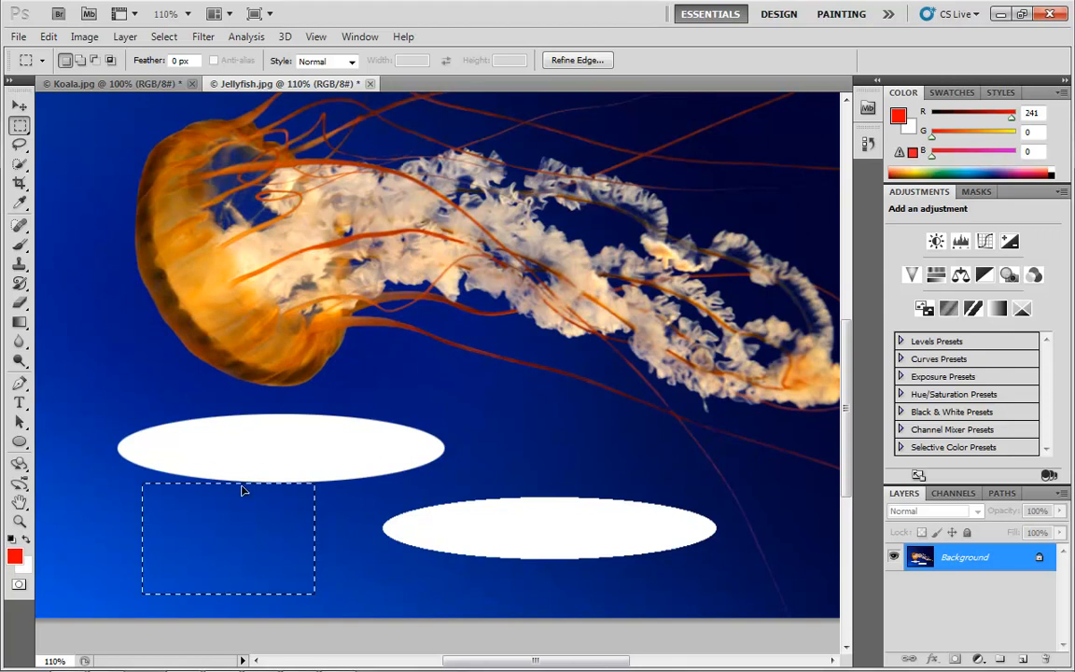
{"action": "left_click_drag", "start_coordinate": [243, 489], "coordinate": [589, 350]}
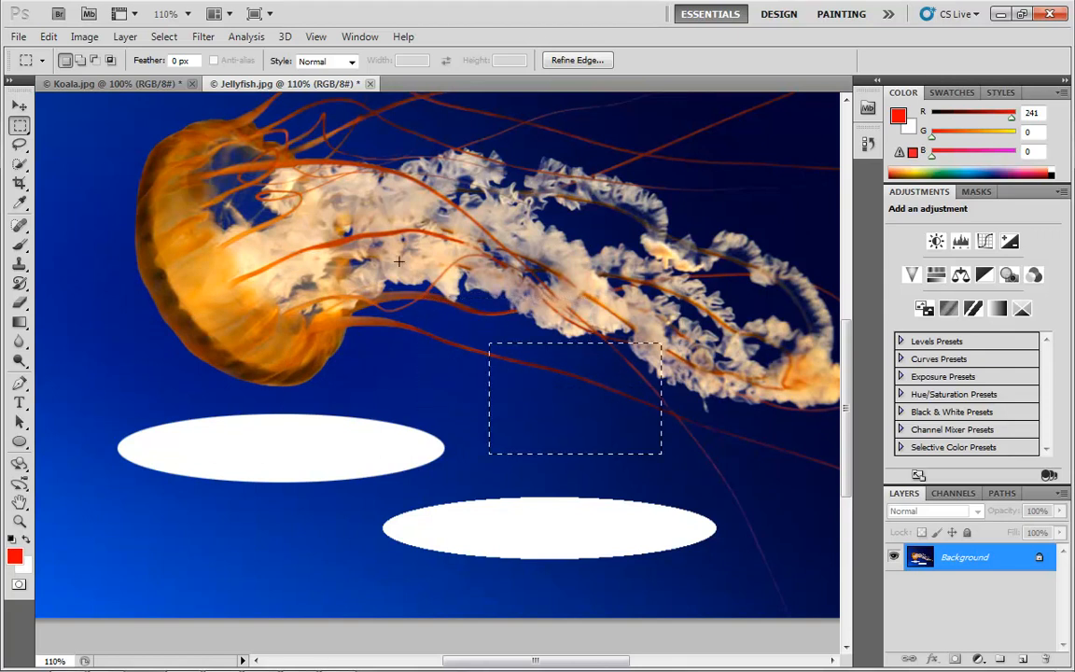
- Move a new rectangular selection's outline across the tentacles, try moving its pixels with the Move tool, and deselect
{"action": "mouse_move", "coordinate": [388, 238]}
{"action": "left_mouse_down"}
{"action": "mouse_move", "coordinate": [470, 336]}
{"action": "mouse_move", "coordinate": [607, 393]}
{"action": "left_mouse_up"}
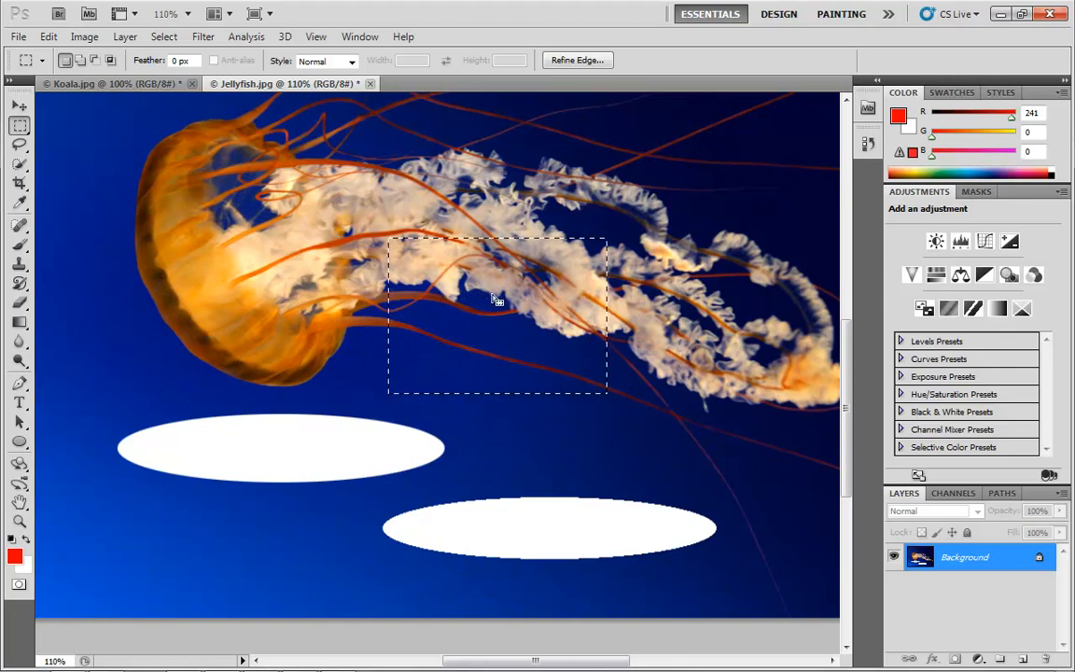
{"action": "left_click_drag", "start_coordinate": [498, 300], "coordinate": [559, 307]}
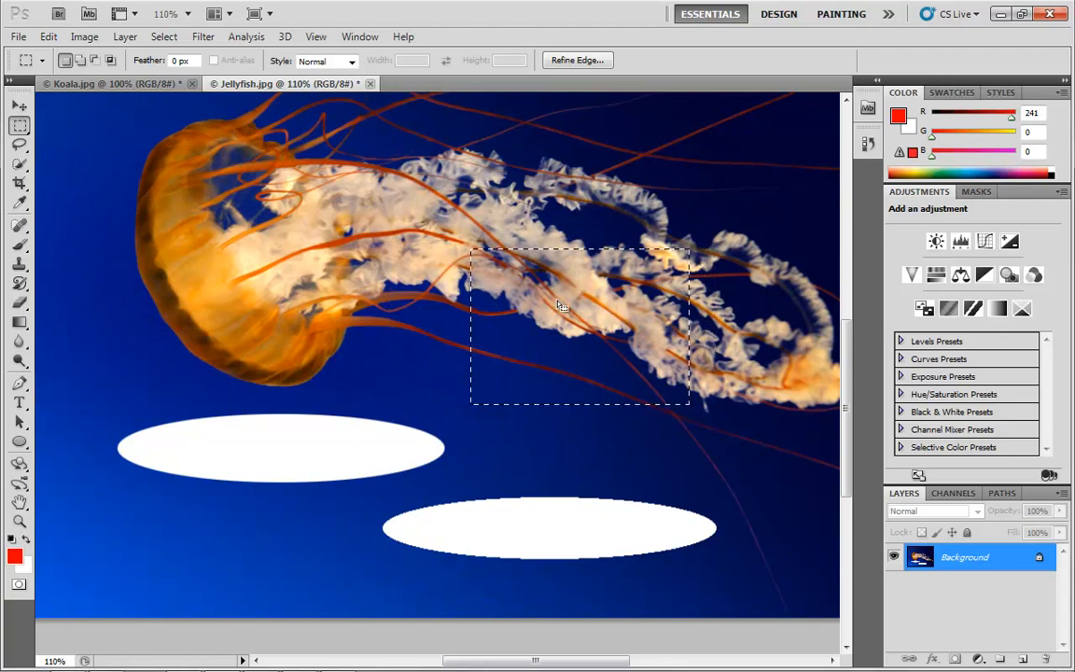
{"action": "left_click", "coordinate": [18, 108]}
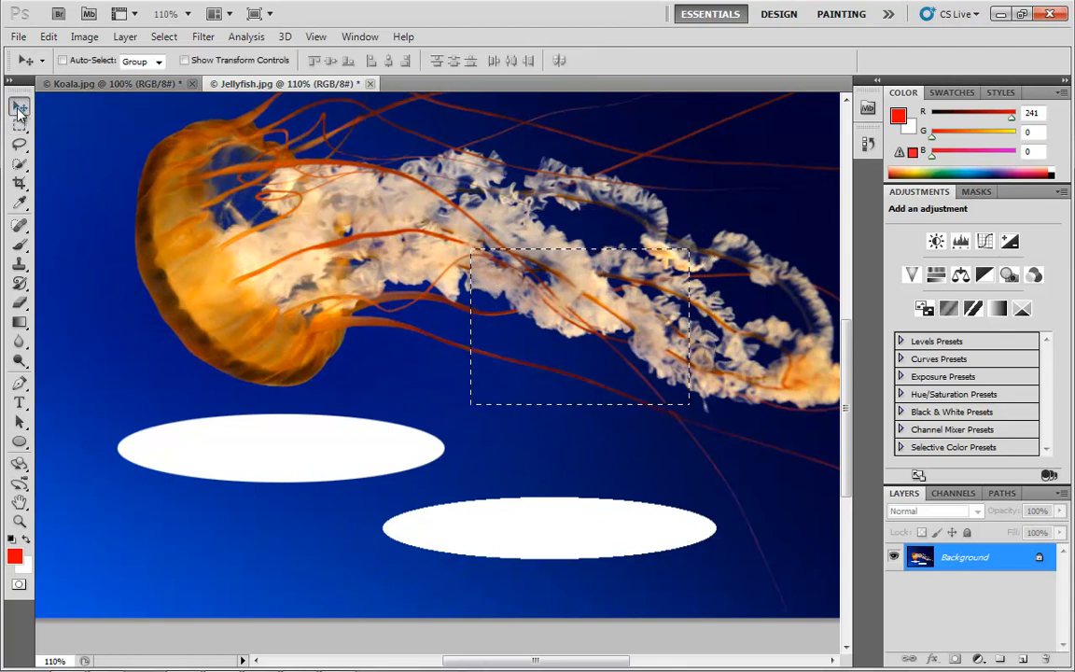
{"action": "left_click_drag", "start_coordinate": [528, 314], "coordinate": [579, 319]}
{"action": "key", "text": "ctrl+d"}
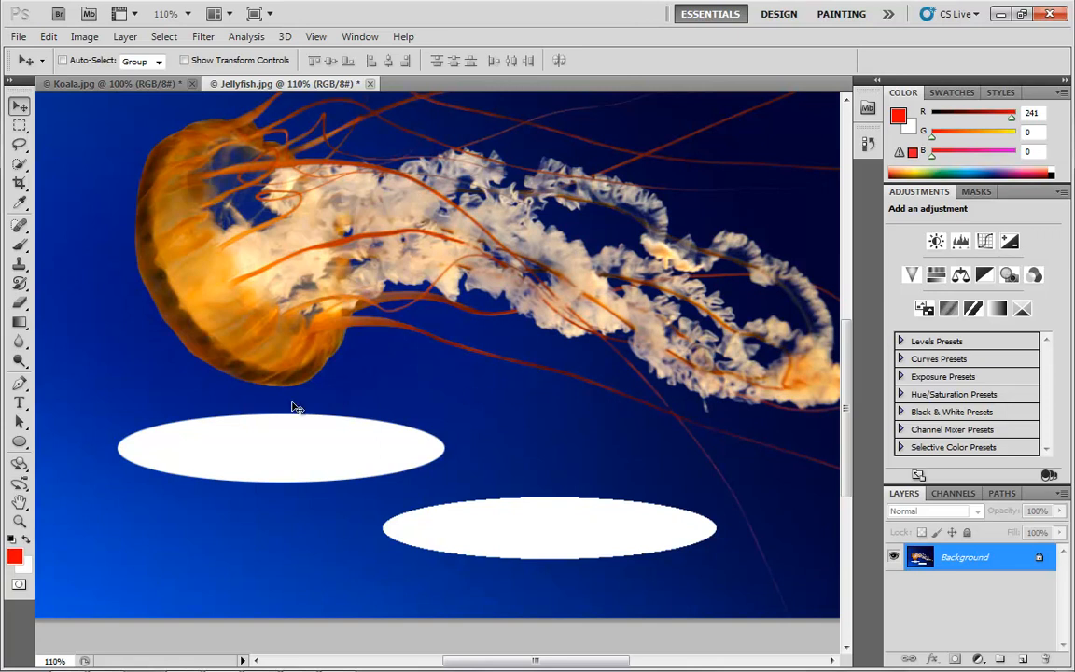
- Select a single row of pixels across the jellyfish's bell and tentacles with the Single Row Marquee tool
{"action": "left_click", "coordinate": [18, 125]}
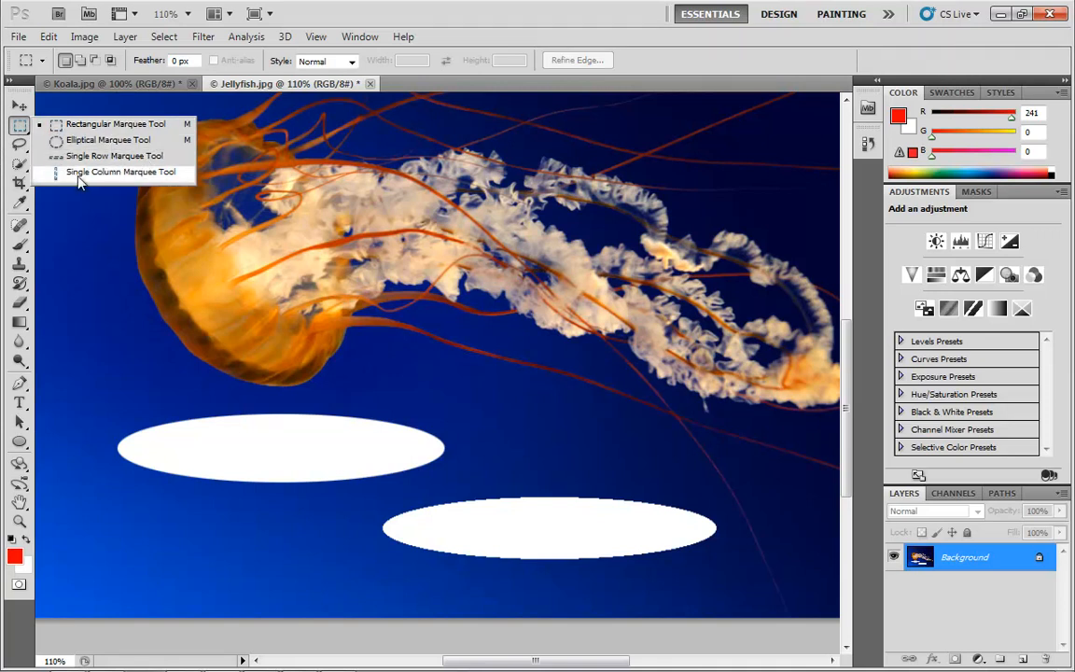
{"action": "left_click", "coordinate": [120, 160]}
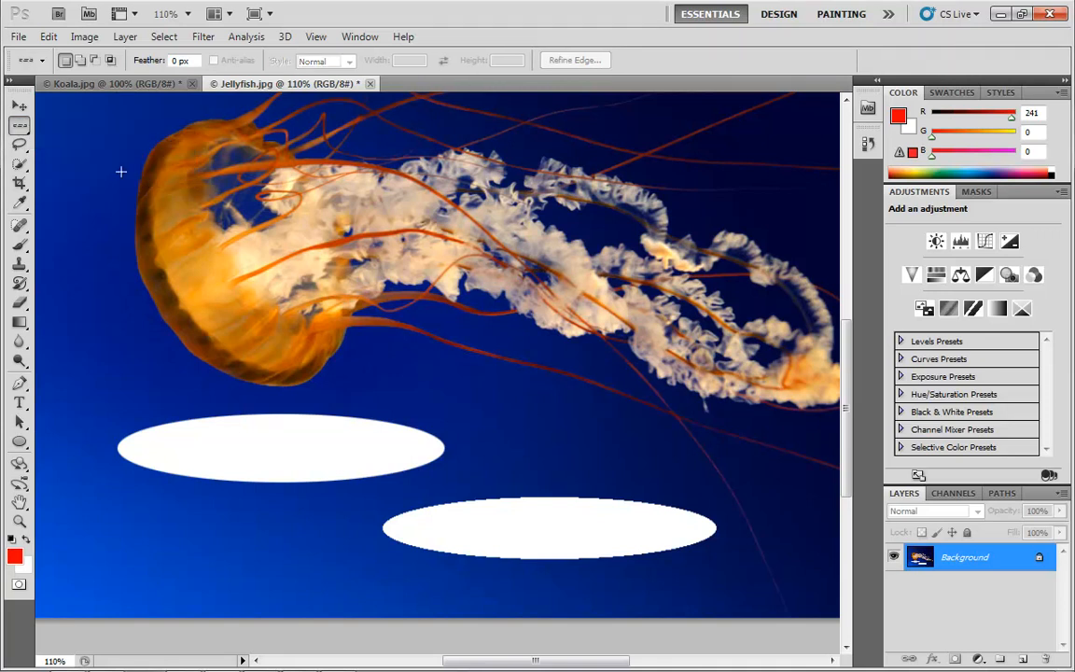
{"action": "left_click", "coordinate": [155, 256]}
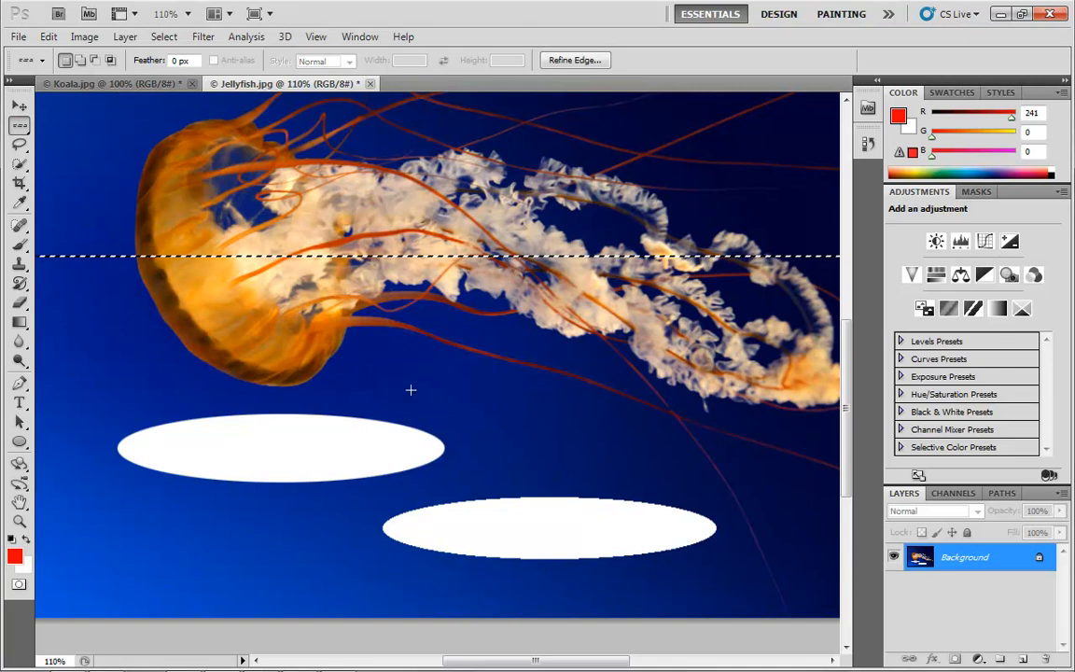
{"action": "scroll", "coordinate": [411, 378], "scroll_direction": "down", "scroll_amount": 4}
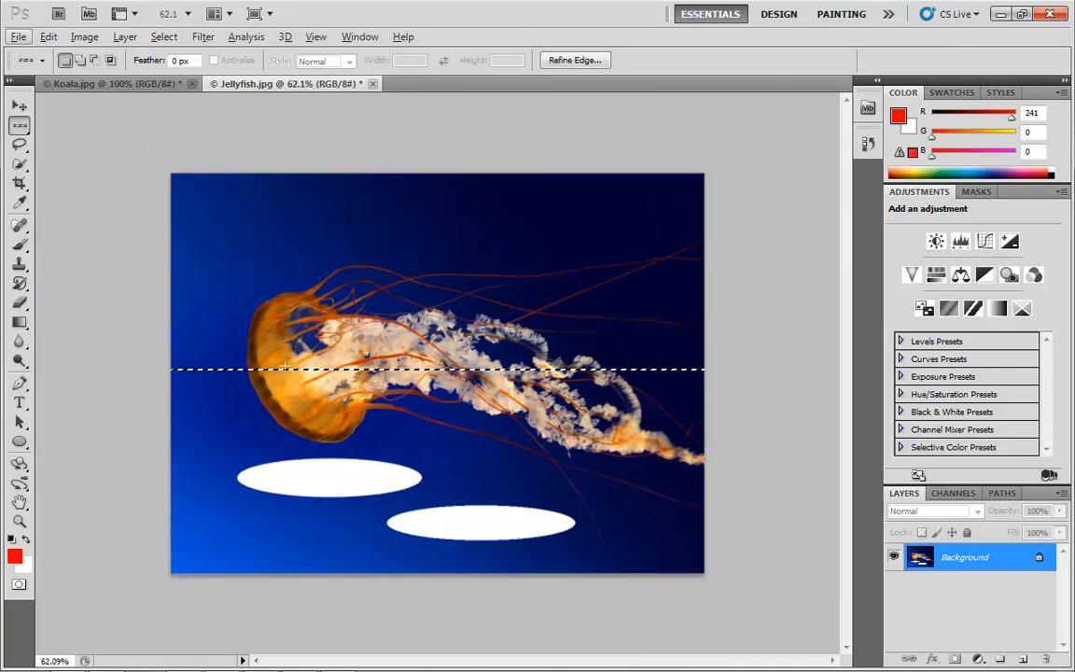
- Select a single column of pixels in the blue water just left of the jellyfish's bell with the Single Column Marquee tool
{"action": "right_click", "coordinate": [20, 125]}
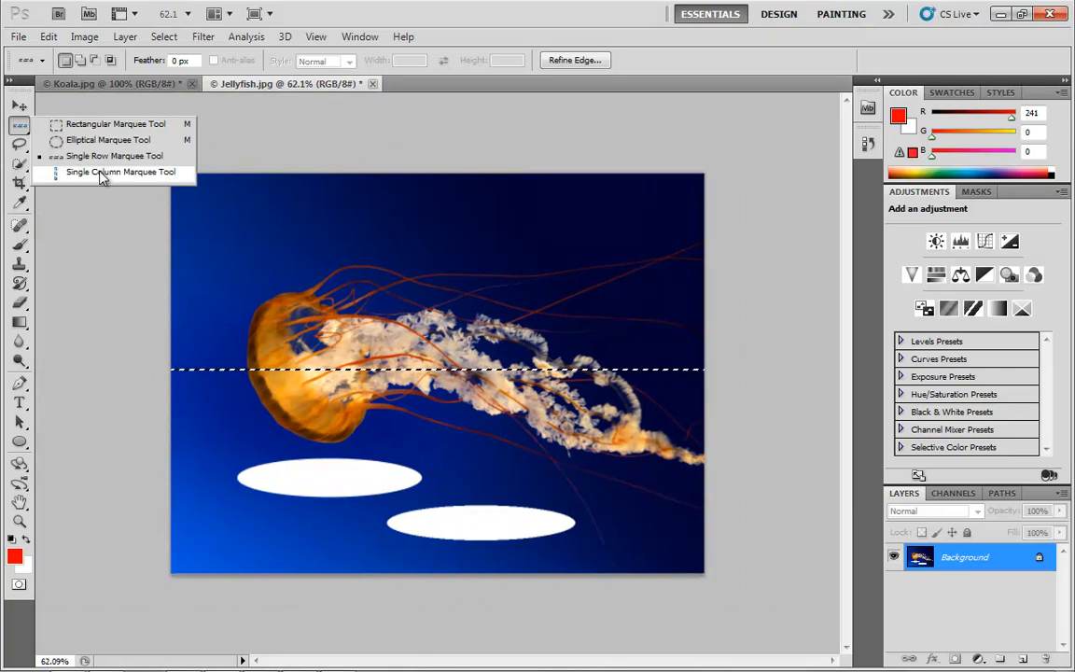
{"action": "left_click", "coordinate": [94, 172]}
{"action": "left_click", "coordinate": [231, 230]}
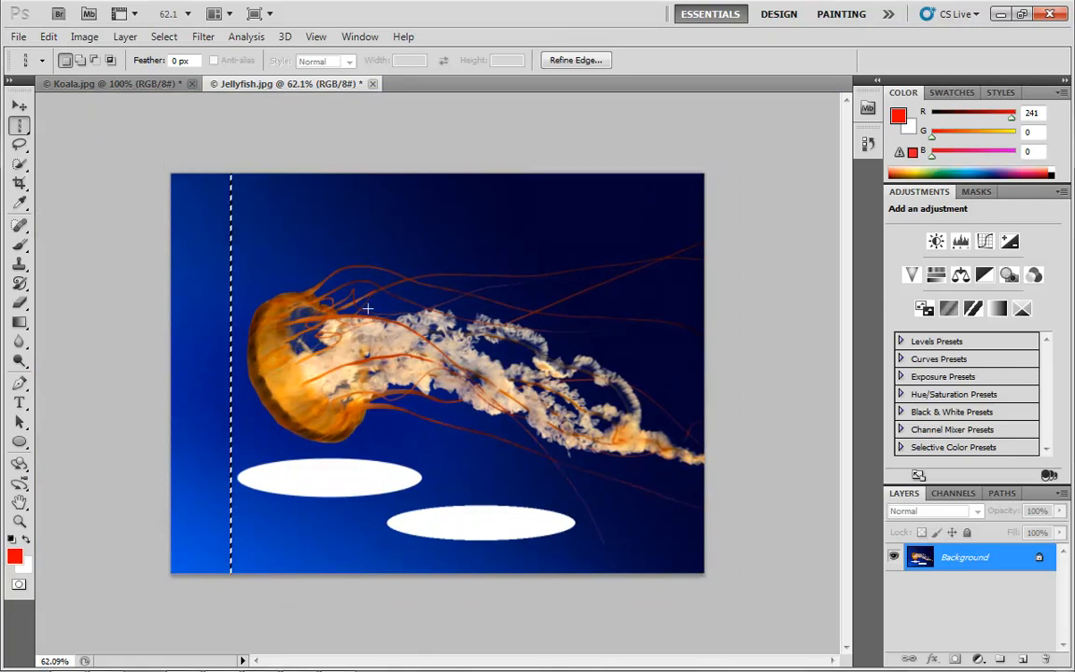
- Examine the width of the single-column selection at pixel level, and switch back to the Rectangular Marquee tool
{"action": "scroll", "coordinate": [327, 278], "scroll_direction": "up", "scroll_amount": 4}
{"action": "scroll", "coordinate": [24, 333], "scroll_direction": "up", "scroll_amount": 1}
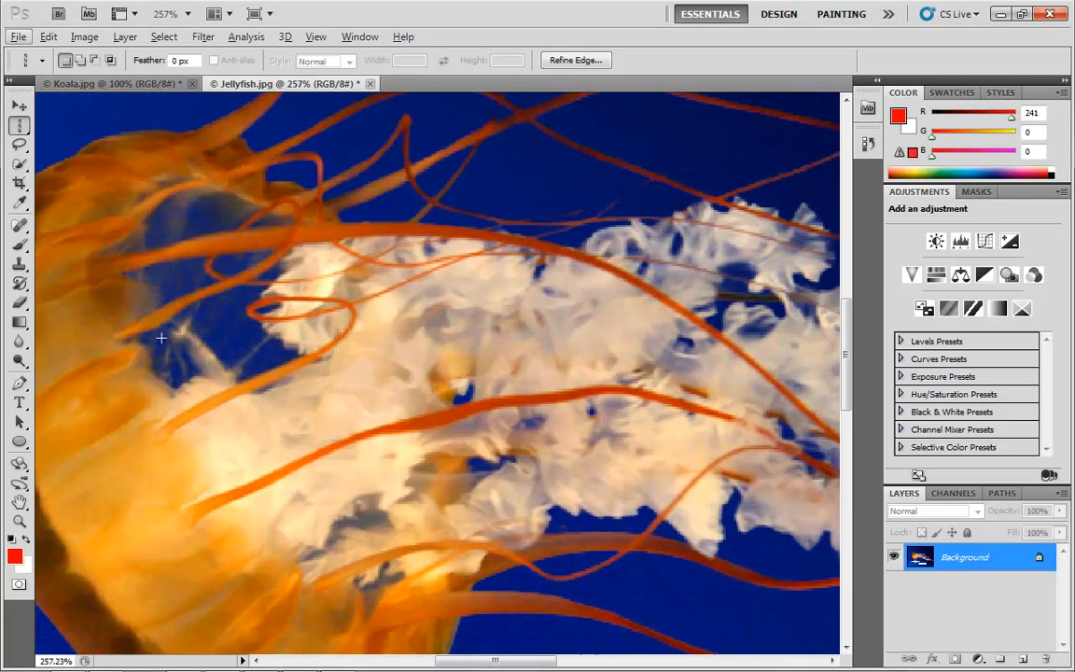
{"action": "left_click_drag", "start_coordinate": [170, 296], "coordinate": [326, 313]}
{"action": "scroll", "coordinate": [261, 340], "scroll_direction": "up", "scroll_amount": 8}
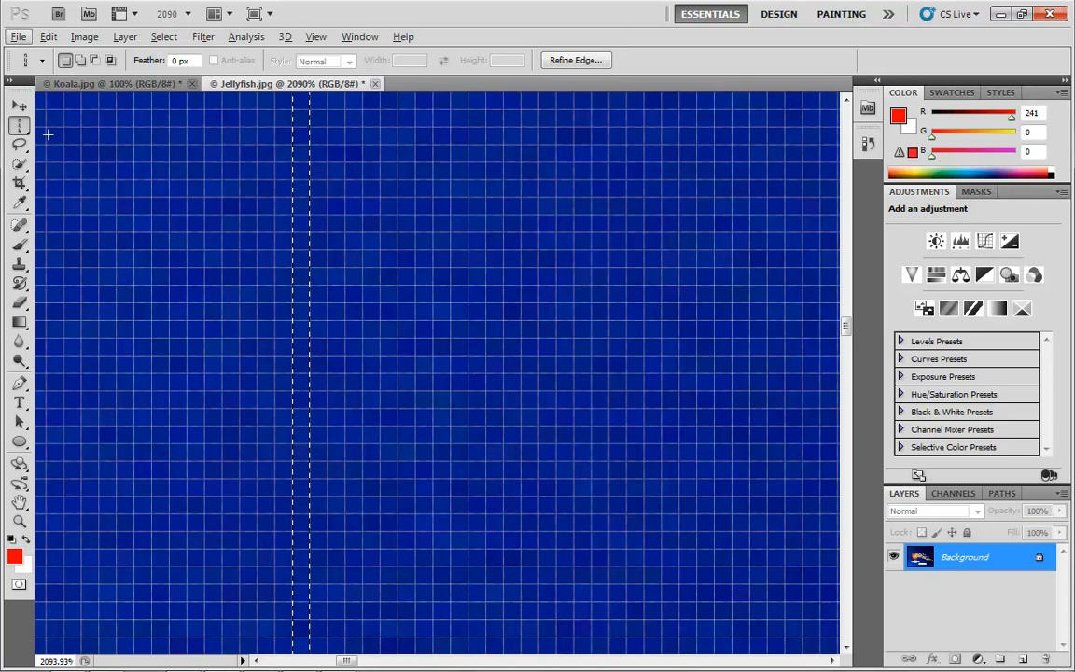
{"action": "key", "text": "v"}
{"action": "scroll", "coordinate": [391, 280], "scroll_direction": "down", "scroll_amount": 4}
{"action": "scroll", "coordinate": [391, 282], "scroll_direction": "down", "scroll_amount": 8}
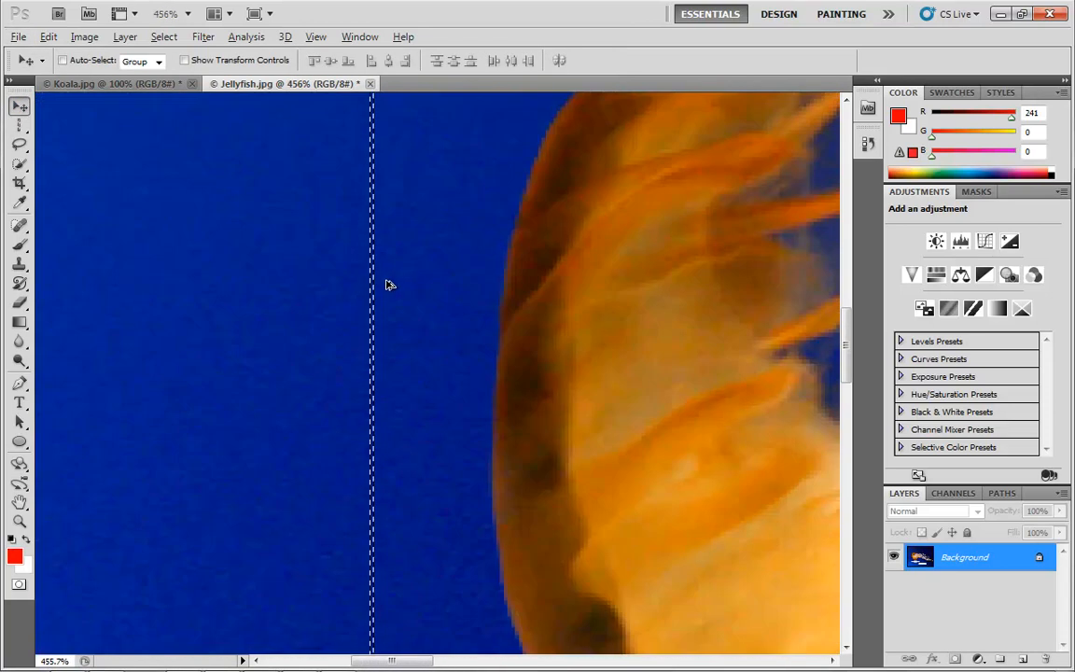
{"action": "key", "text": "alt"}
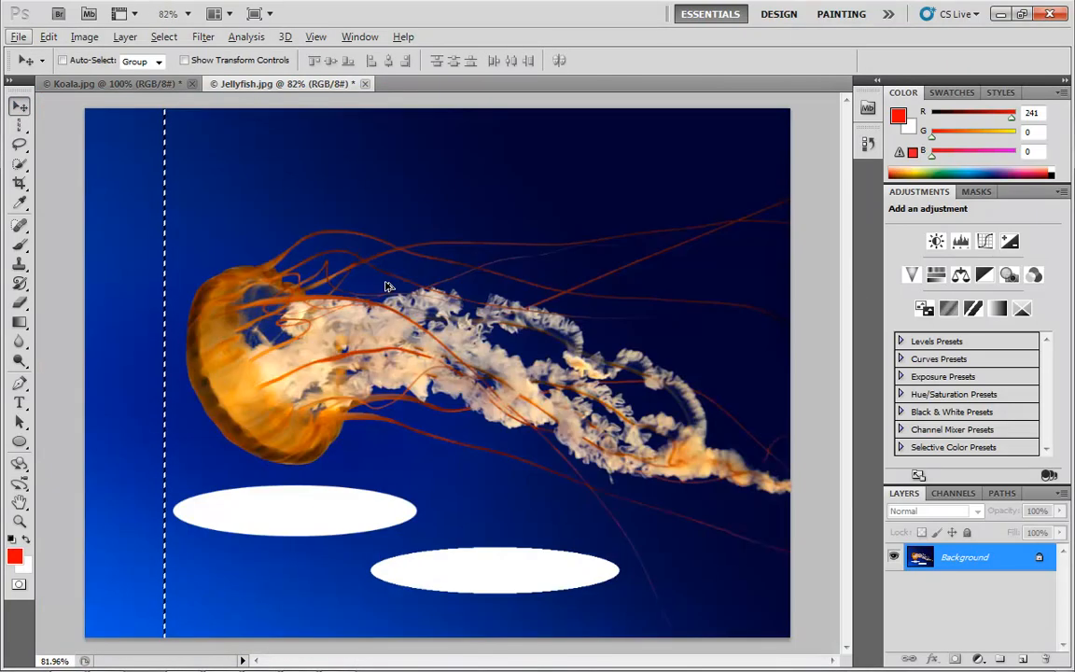
{"action": "left_click", "coordinate": [19, 124]}
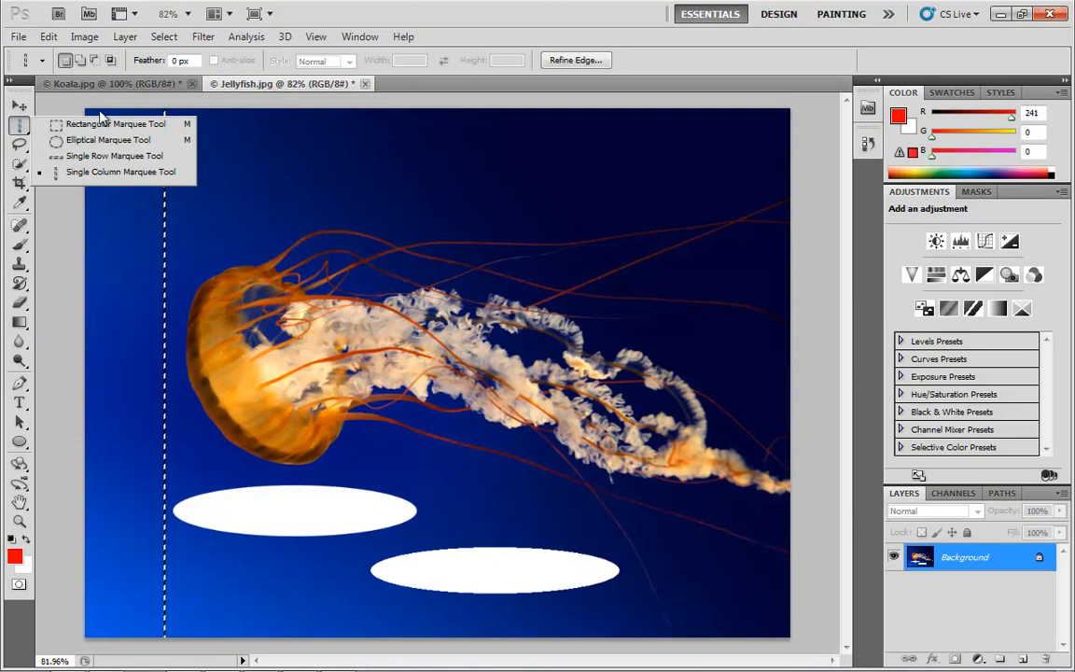
{"action": "left_click", "coordinate": [112, 124]}
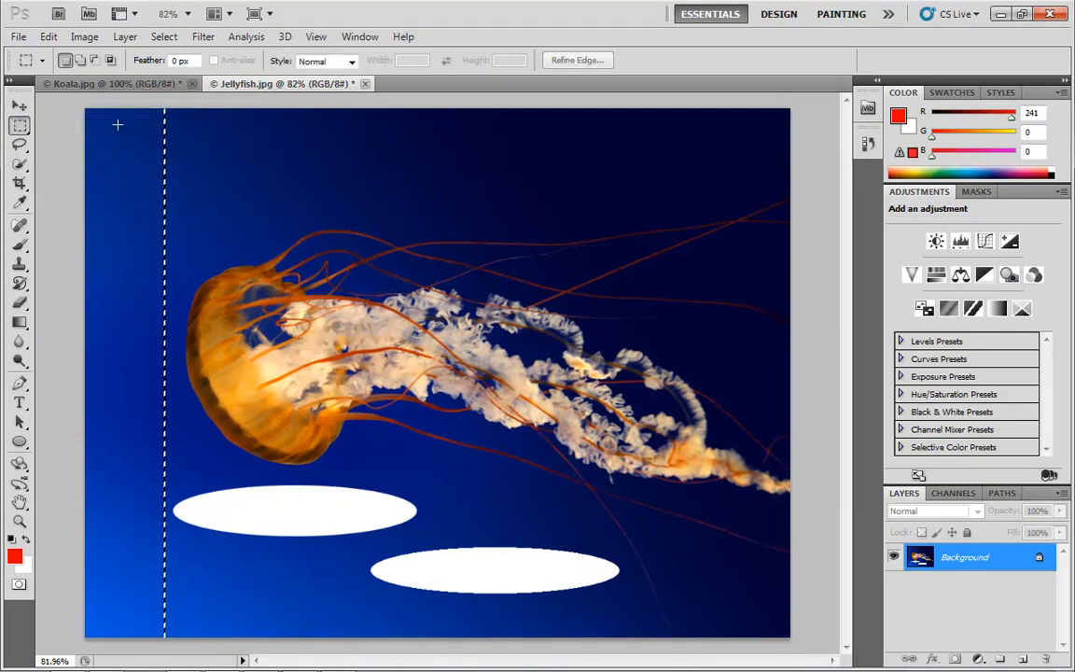